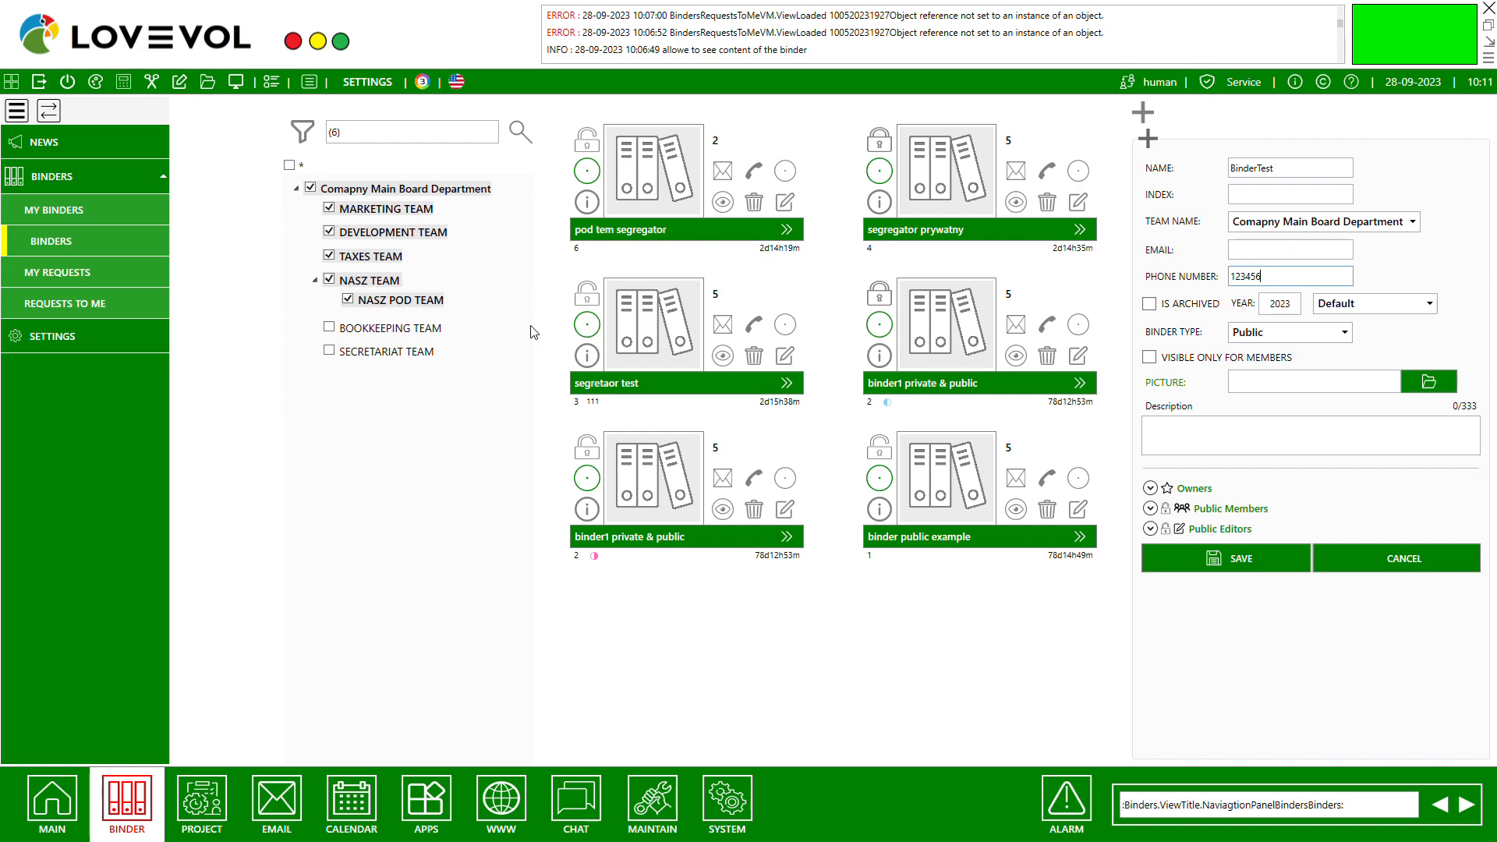
Step: Discard the unsaved binder entry, then start a new binder named TestBinder and fill in its phone number
click(1359, 555)
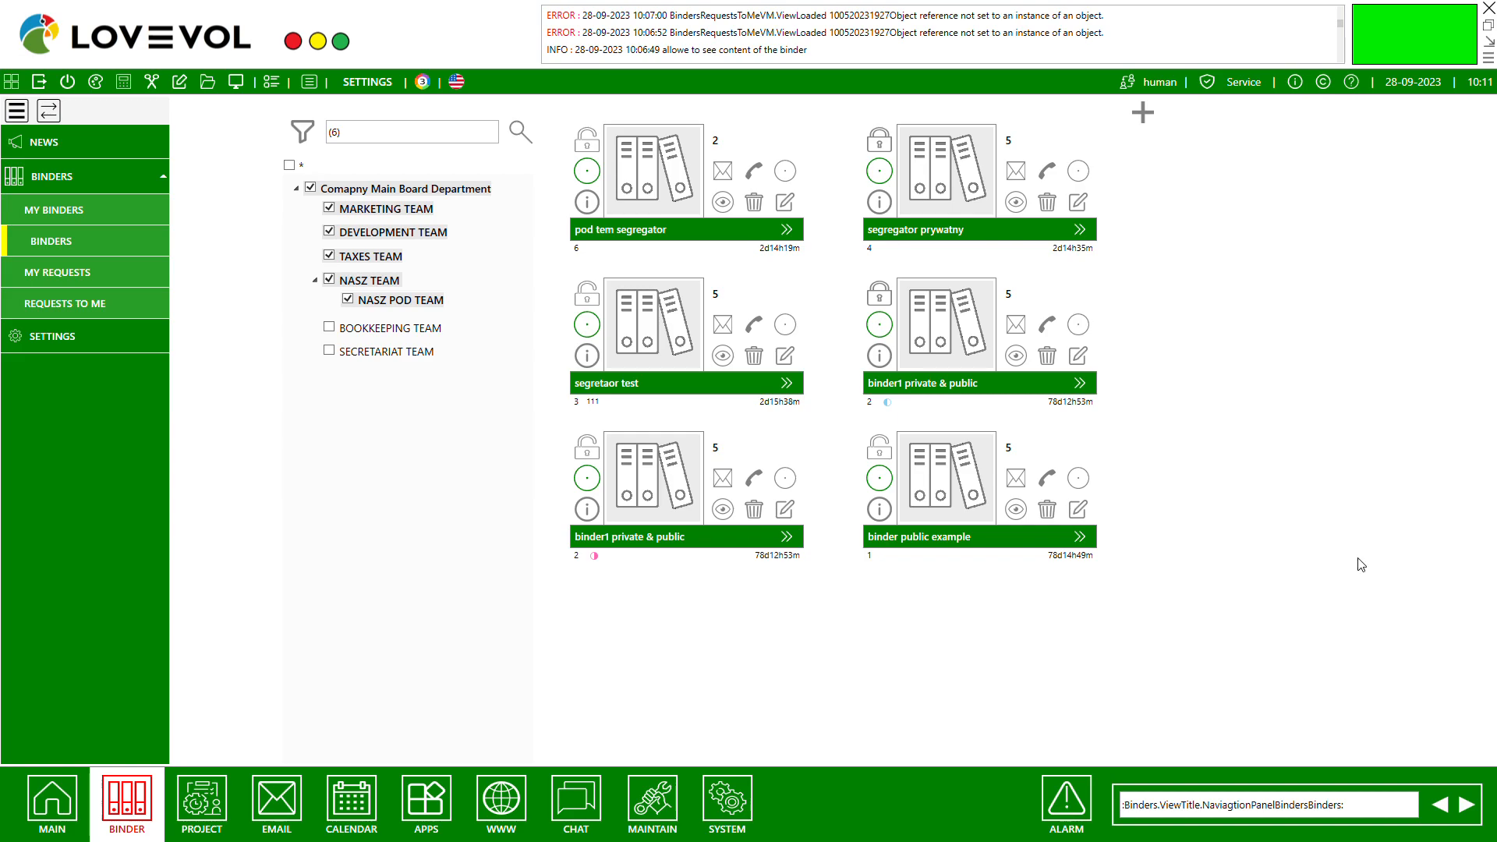
click(1144, 115)
click(1252, 171)
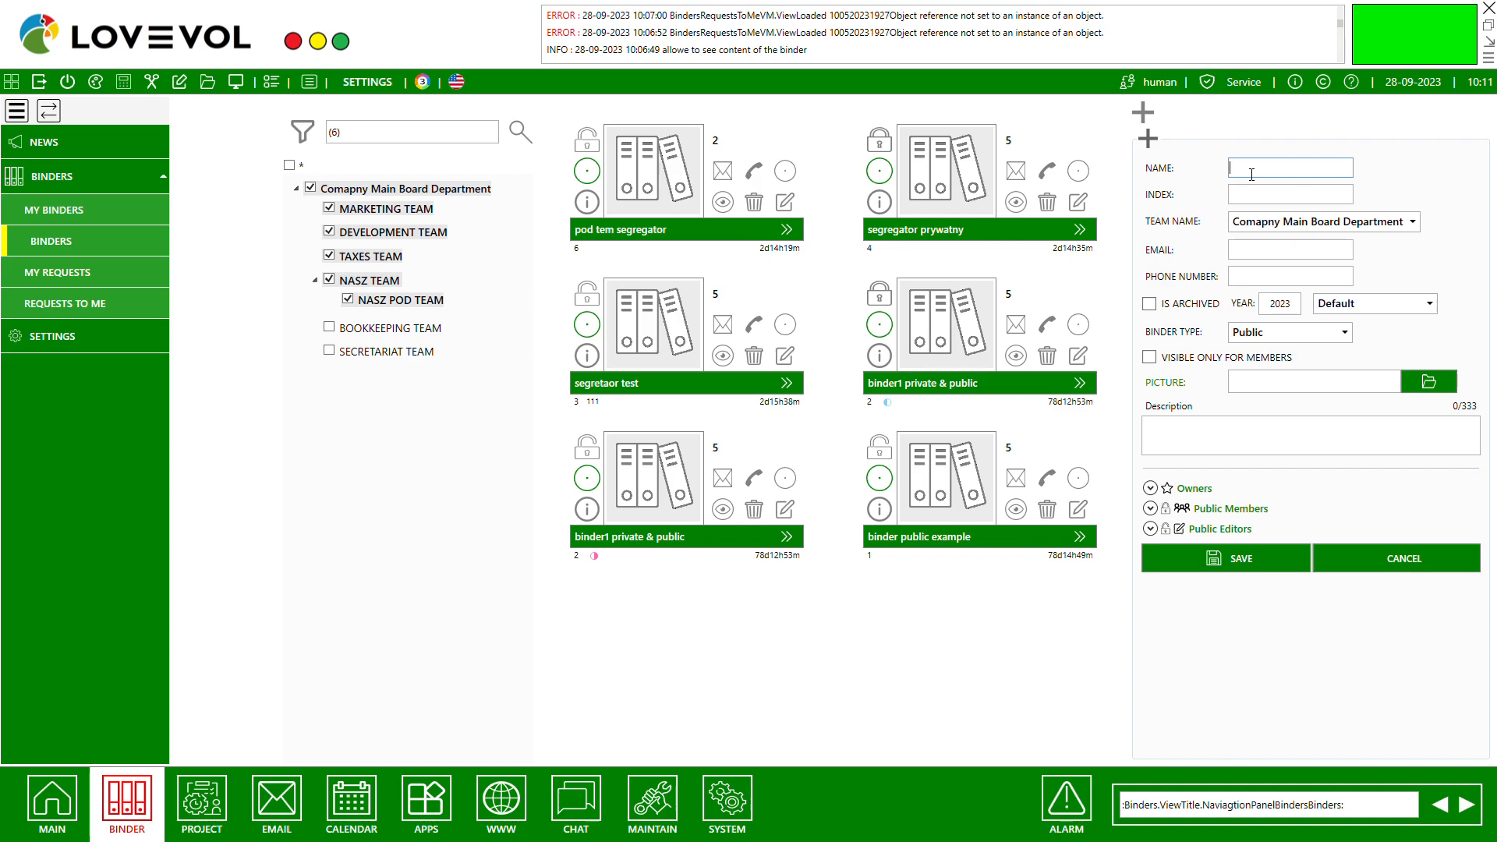
text(TestBinder)
click(1285, 283)
text(123456)
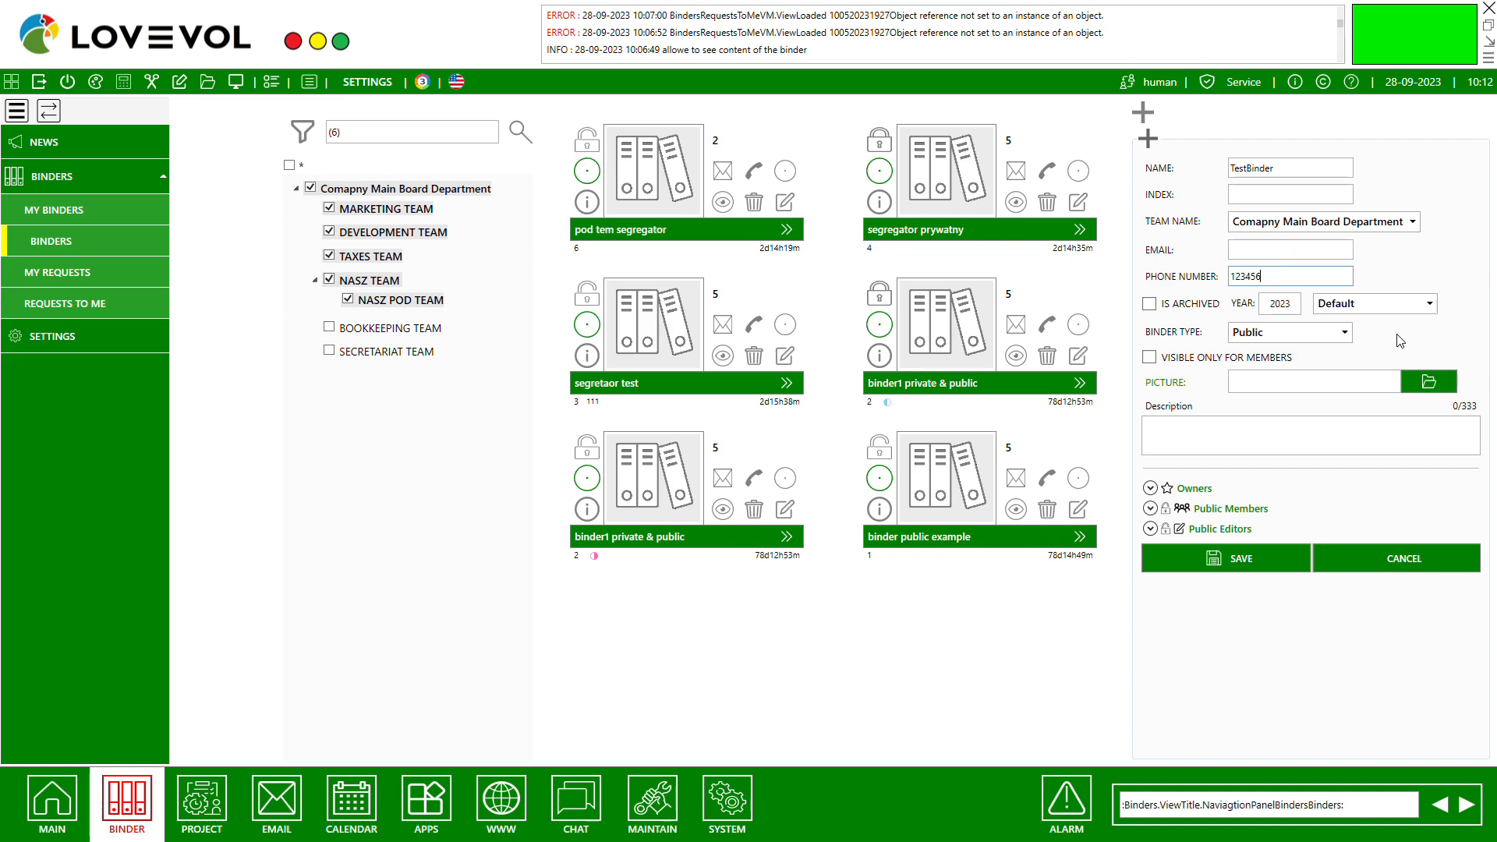
Step: Set TestBinder's binder type to Private and save the new binder
click(1327, 335)
click(1295, 353)
click(1288, 337)
click(1282, 387)
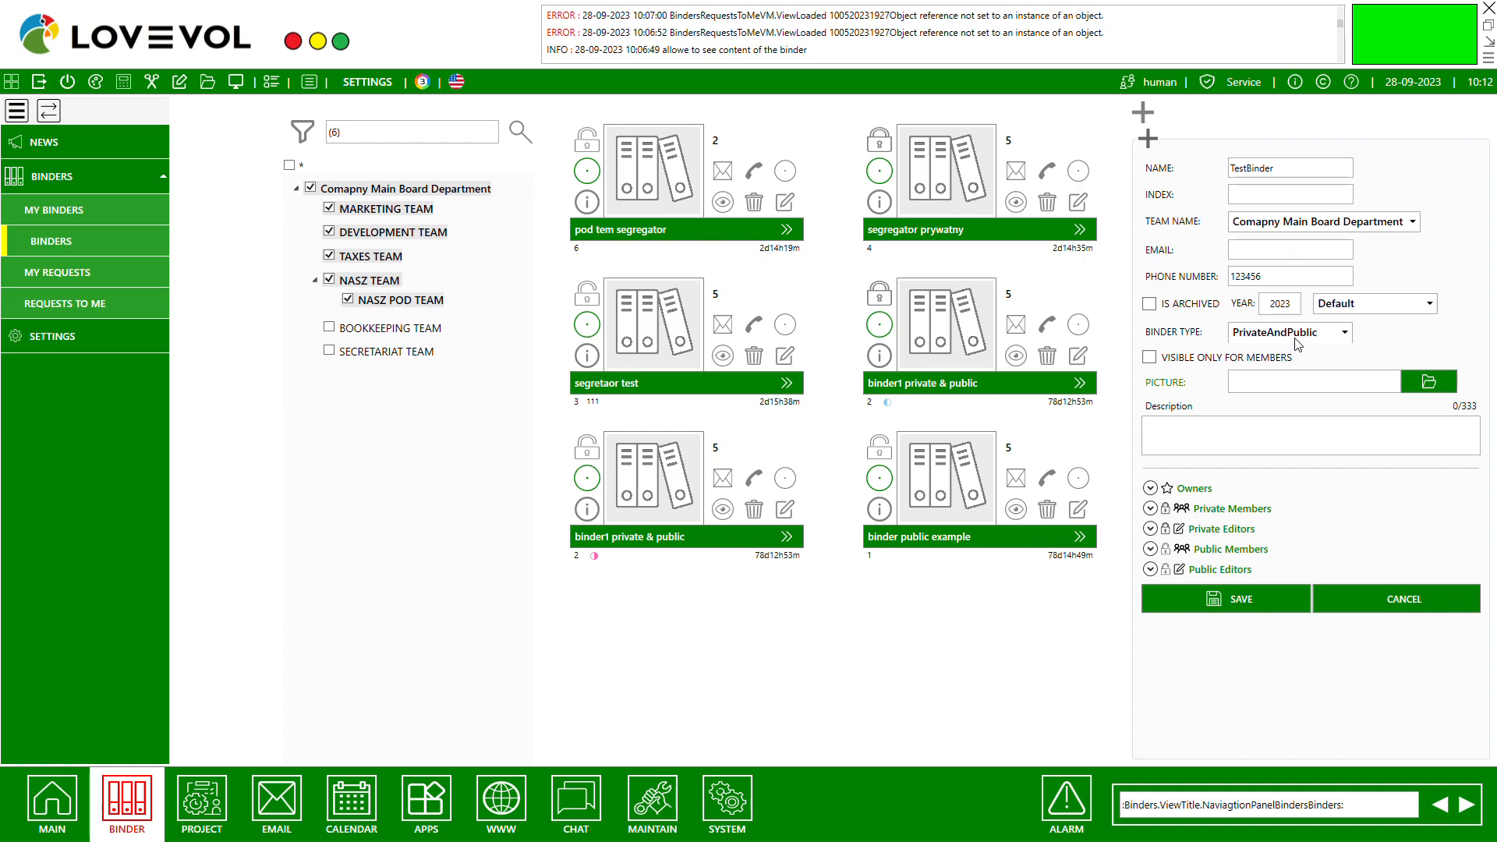
click(1297, 357)
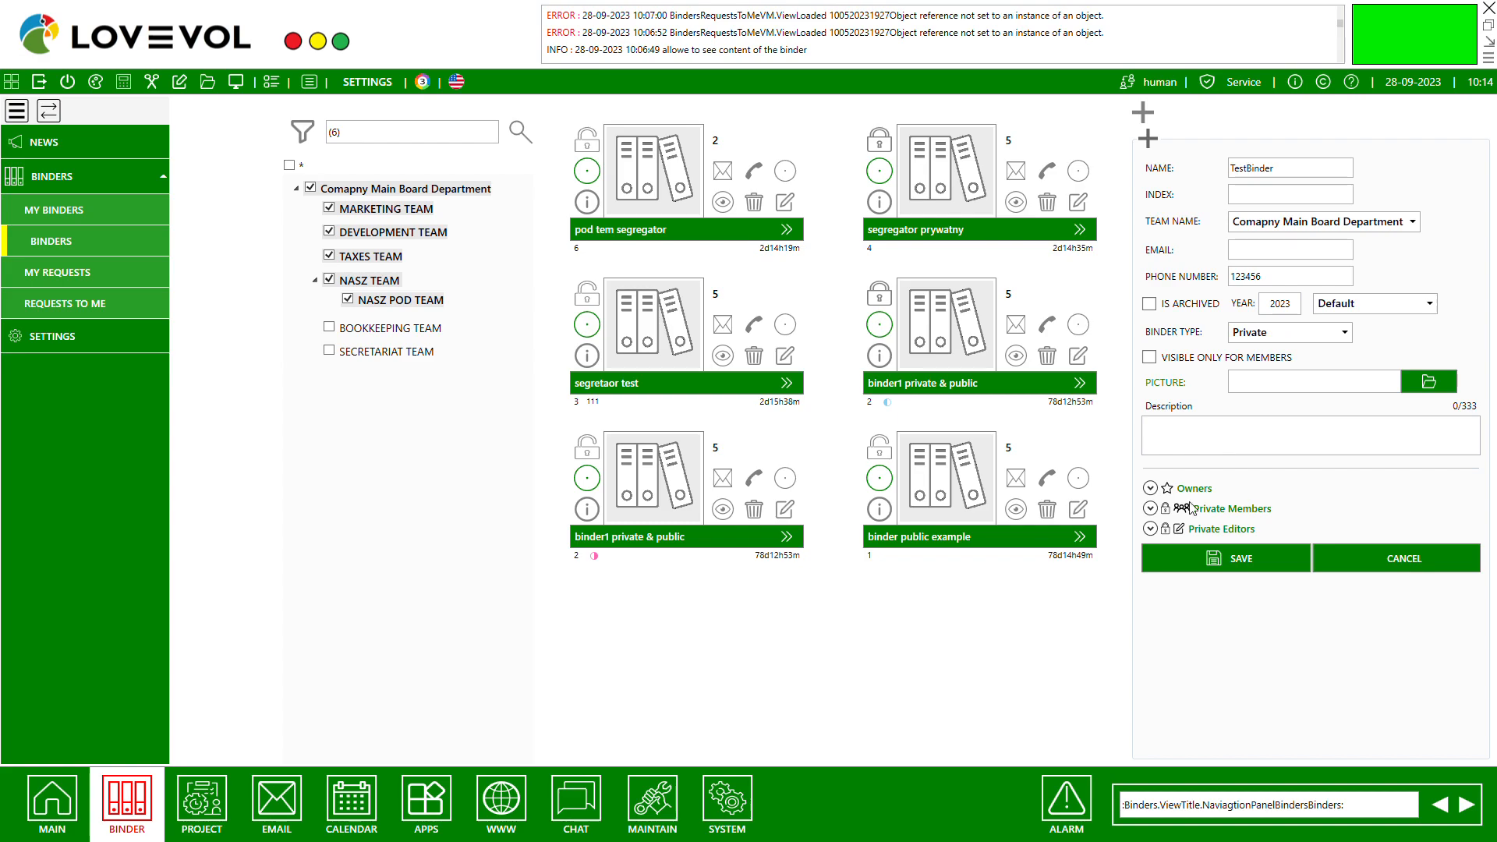
click(1223, 563)
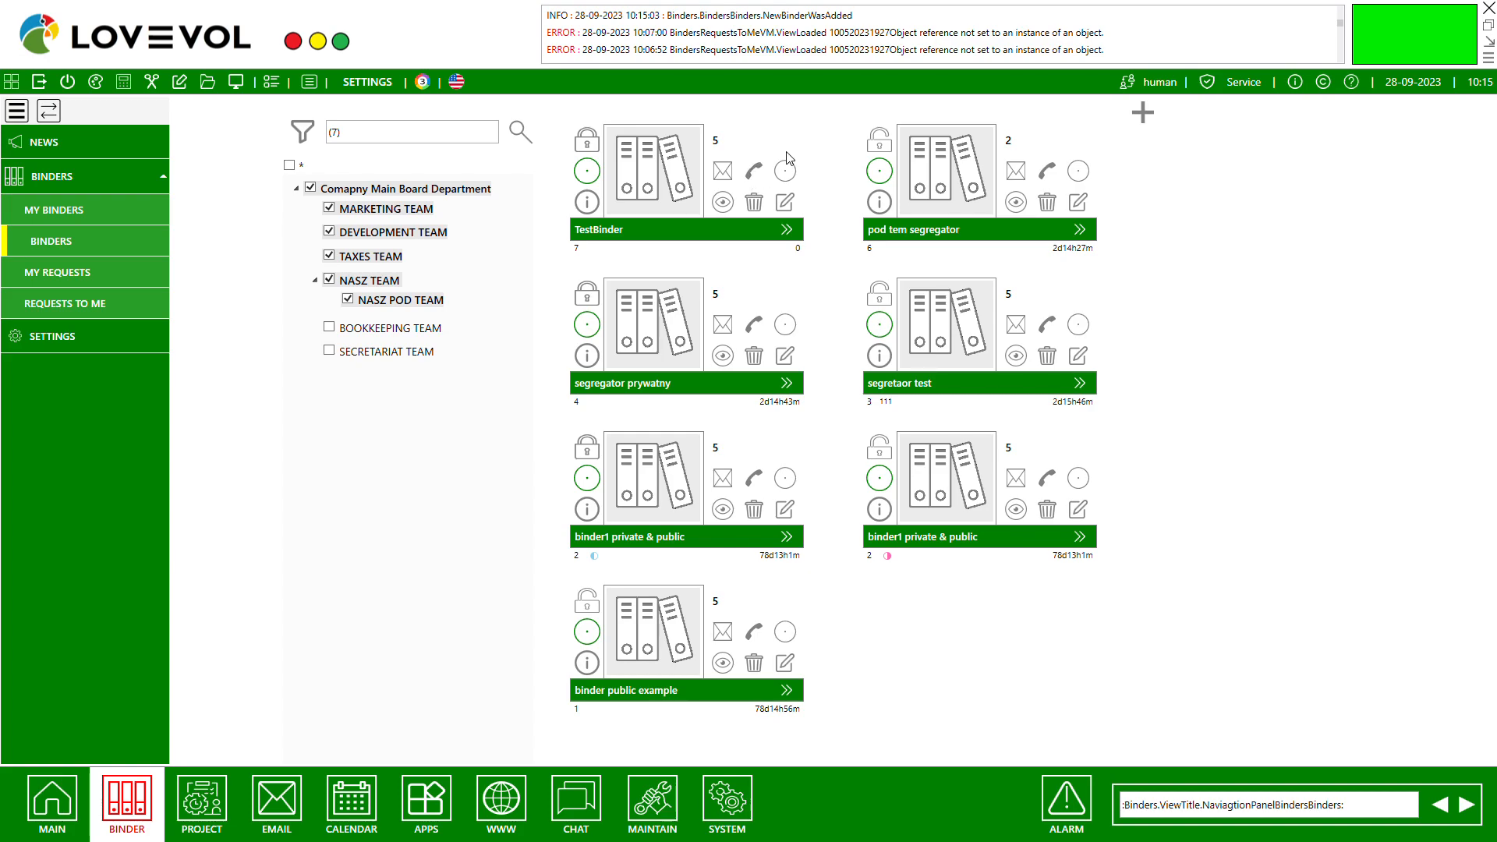
Step: Open TestBinder and add a document named 2023 under its root entry
click(648, 171)
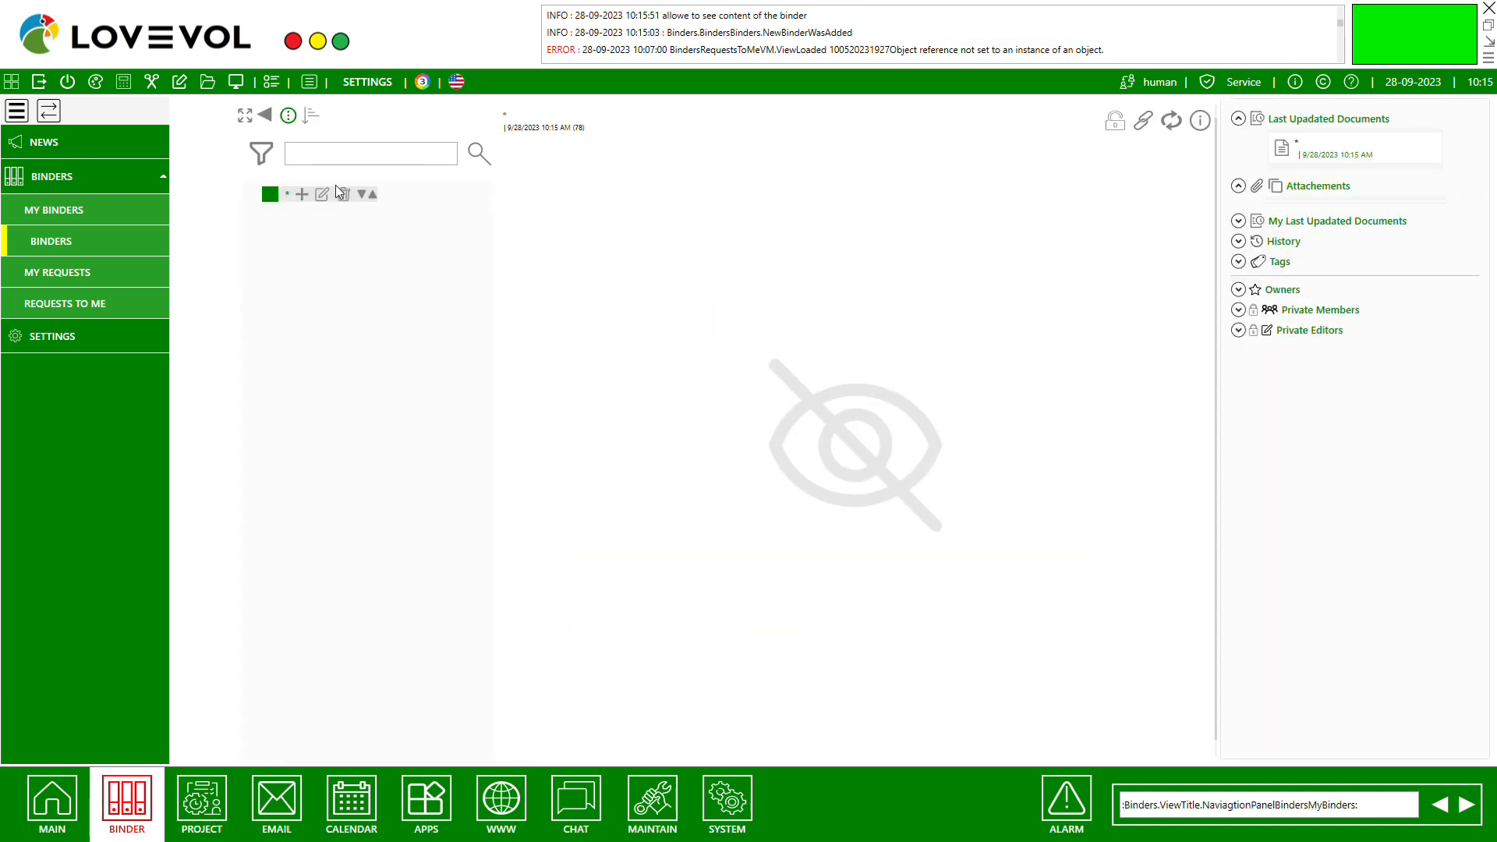
click(291, 117)
click(289, 117)
click(305, 194)
click(654, 151)
text(2023)
click(681, 499)
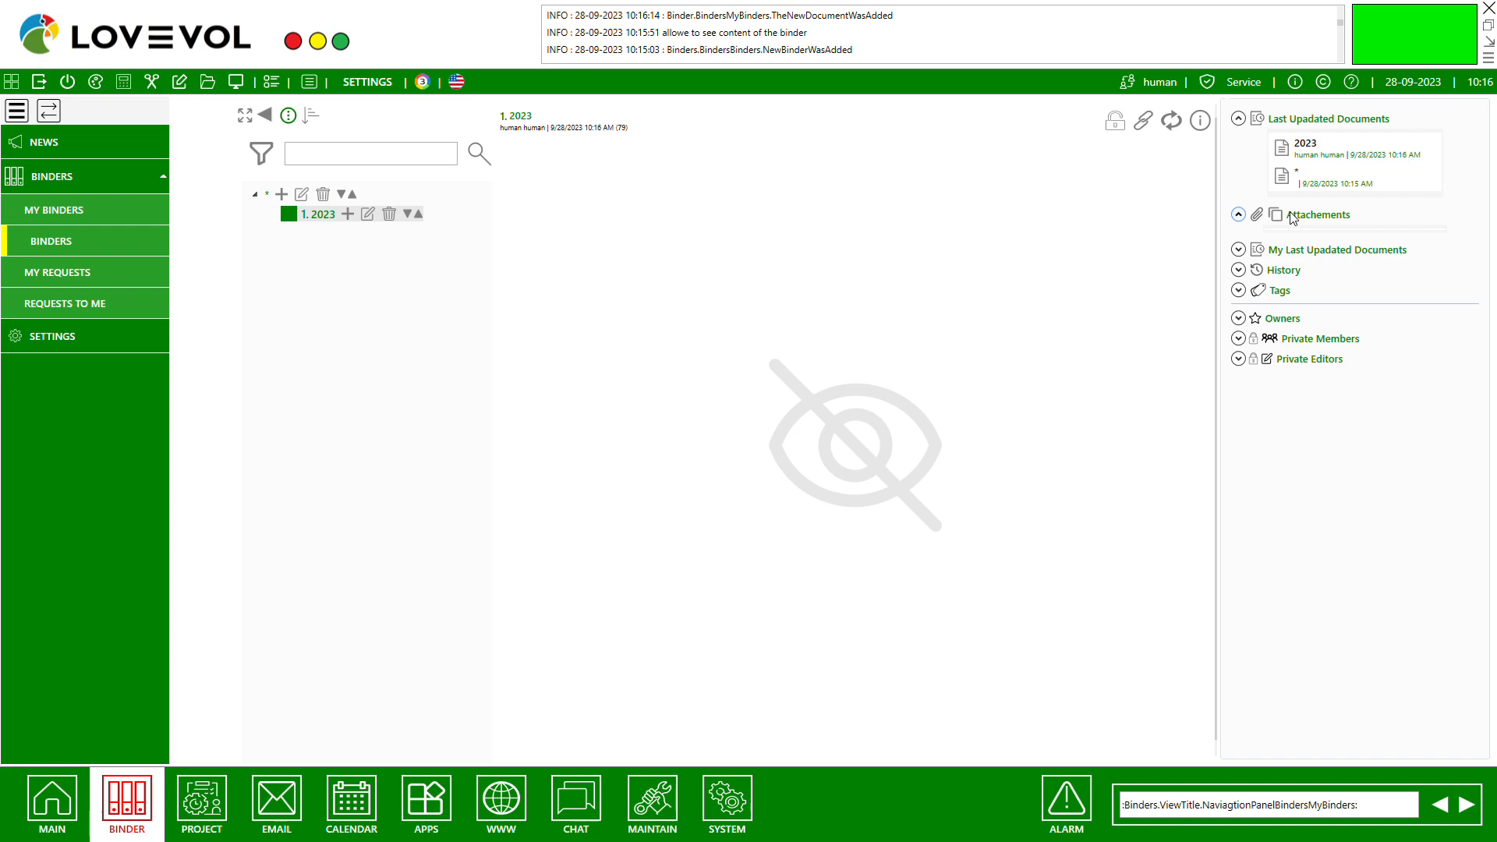
Step: Examine the binder's recently updated documents, owners, private members and private editors
click(1238, 250)
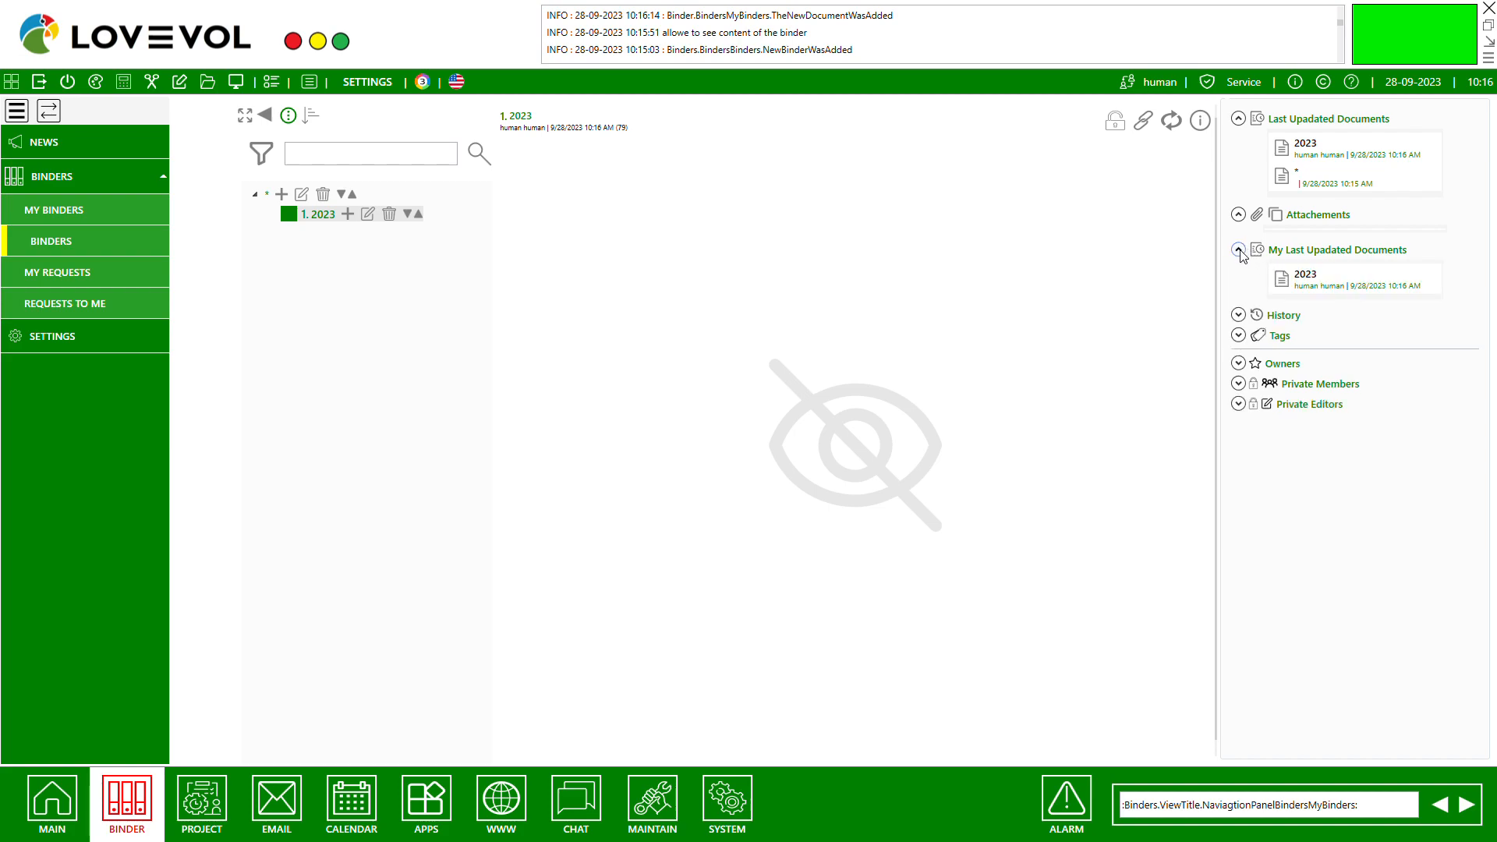
click(1238, 250)
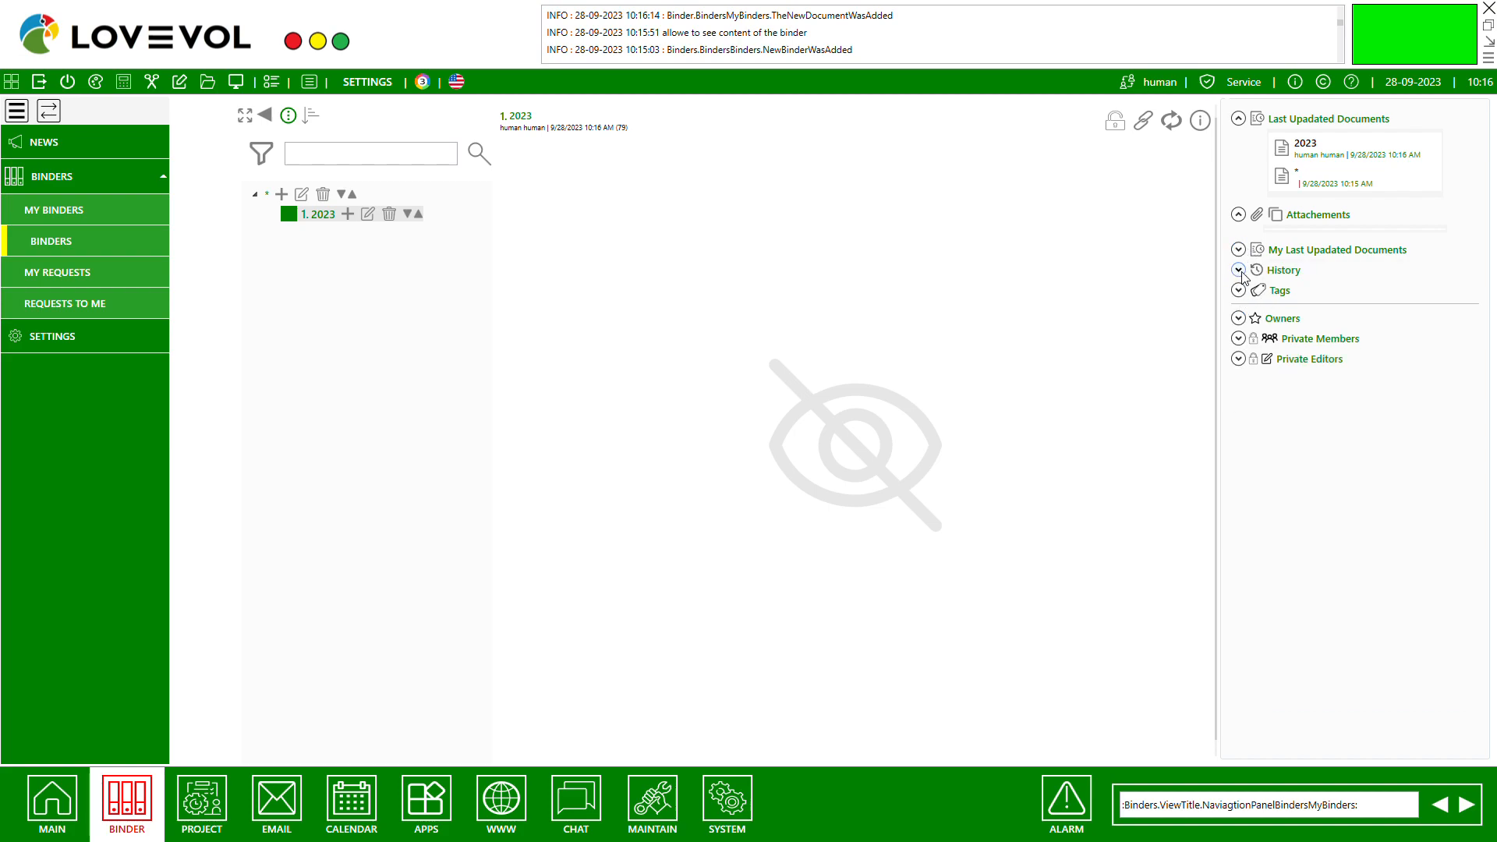
click(1237, 320)
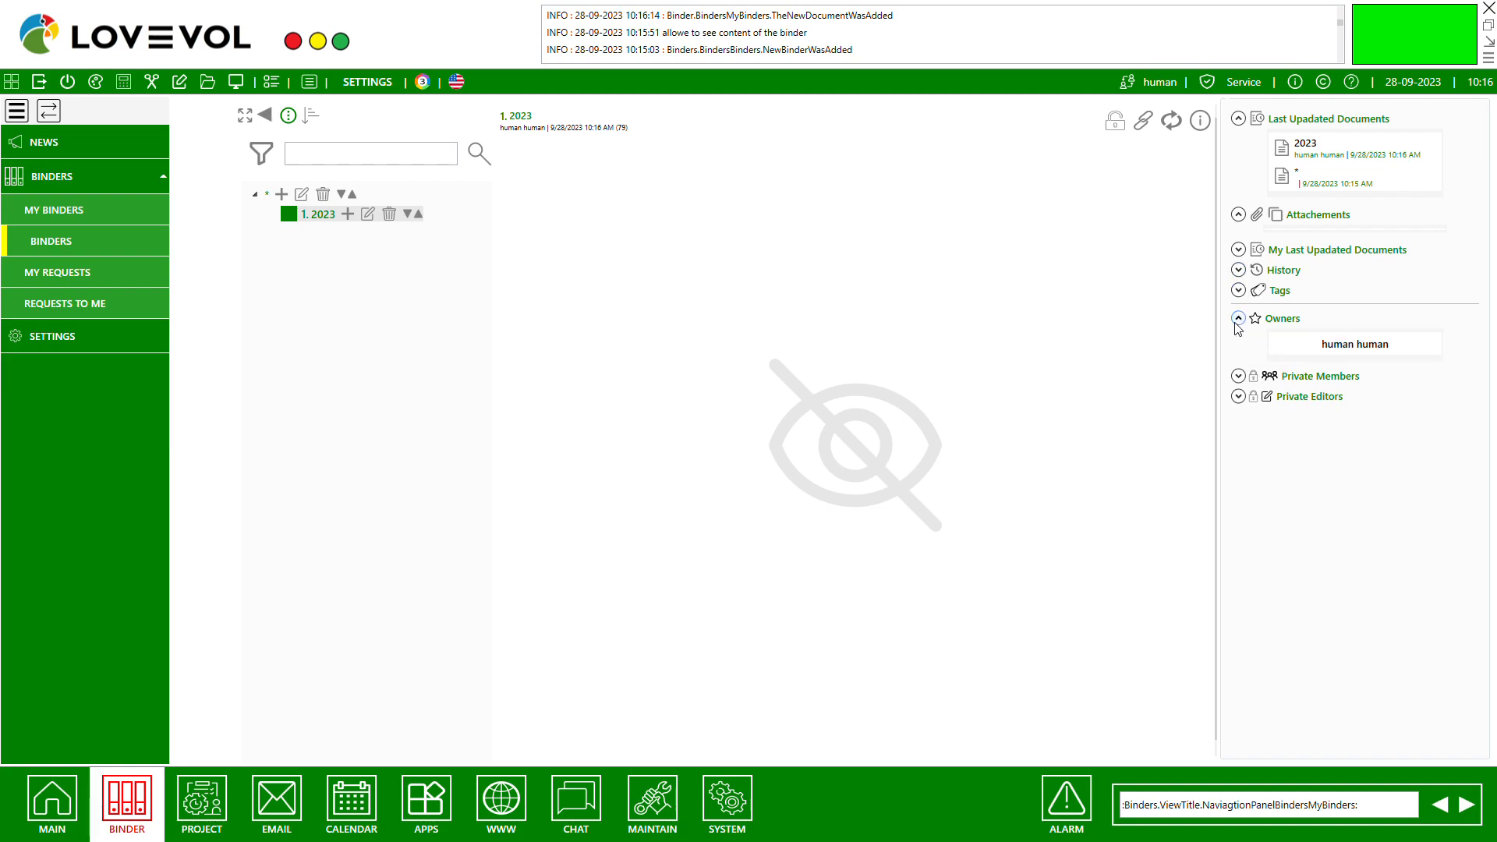
click(1238, 378)
click(1239, 520)
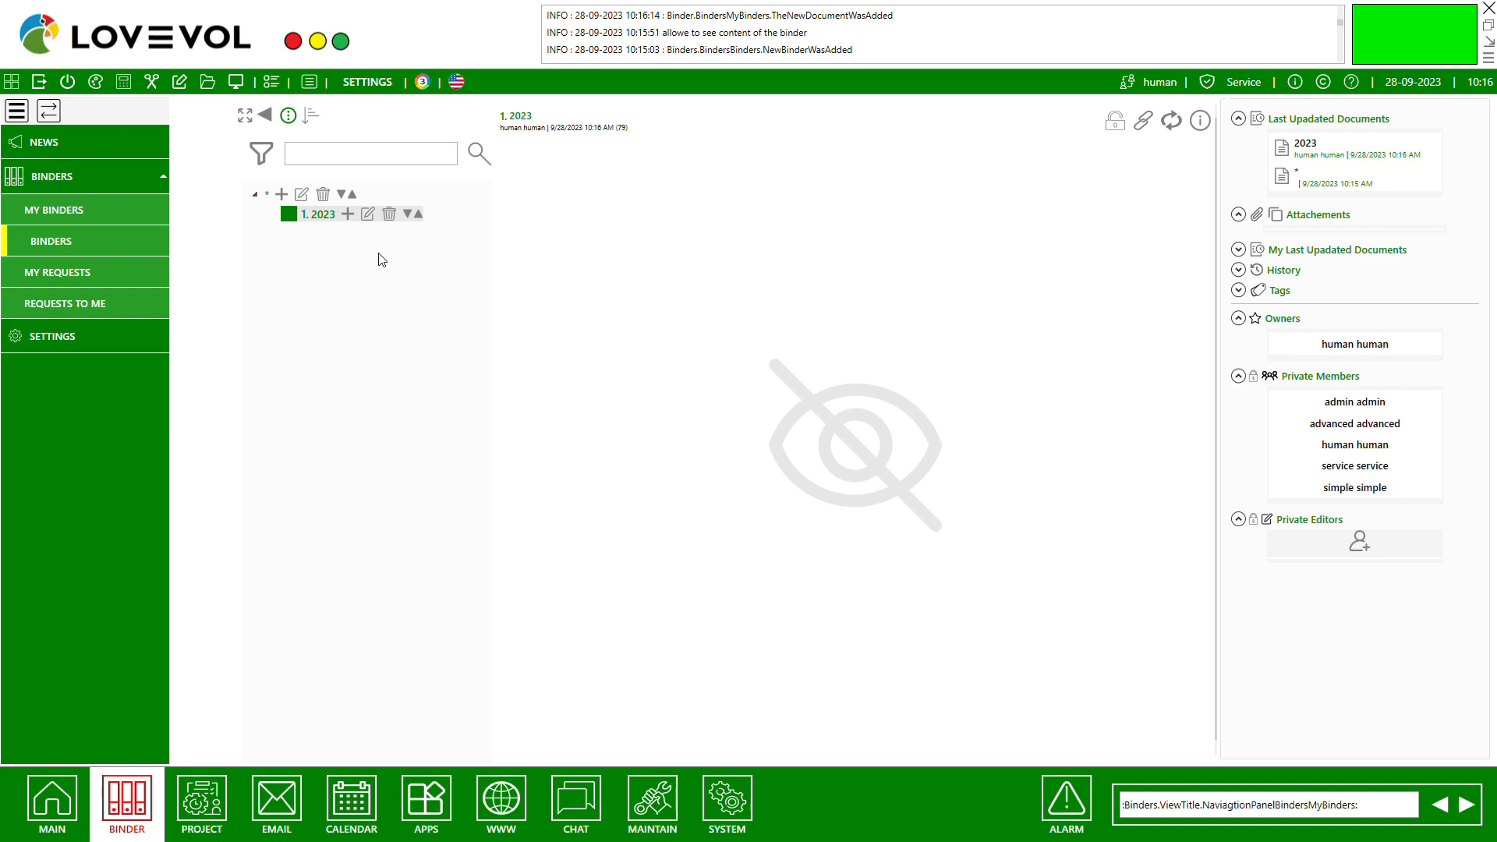
Step: Start a new sub-document under 2023 and name it WordDocument
click(348, 214)
click(633, 150)
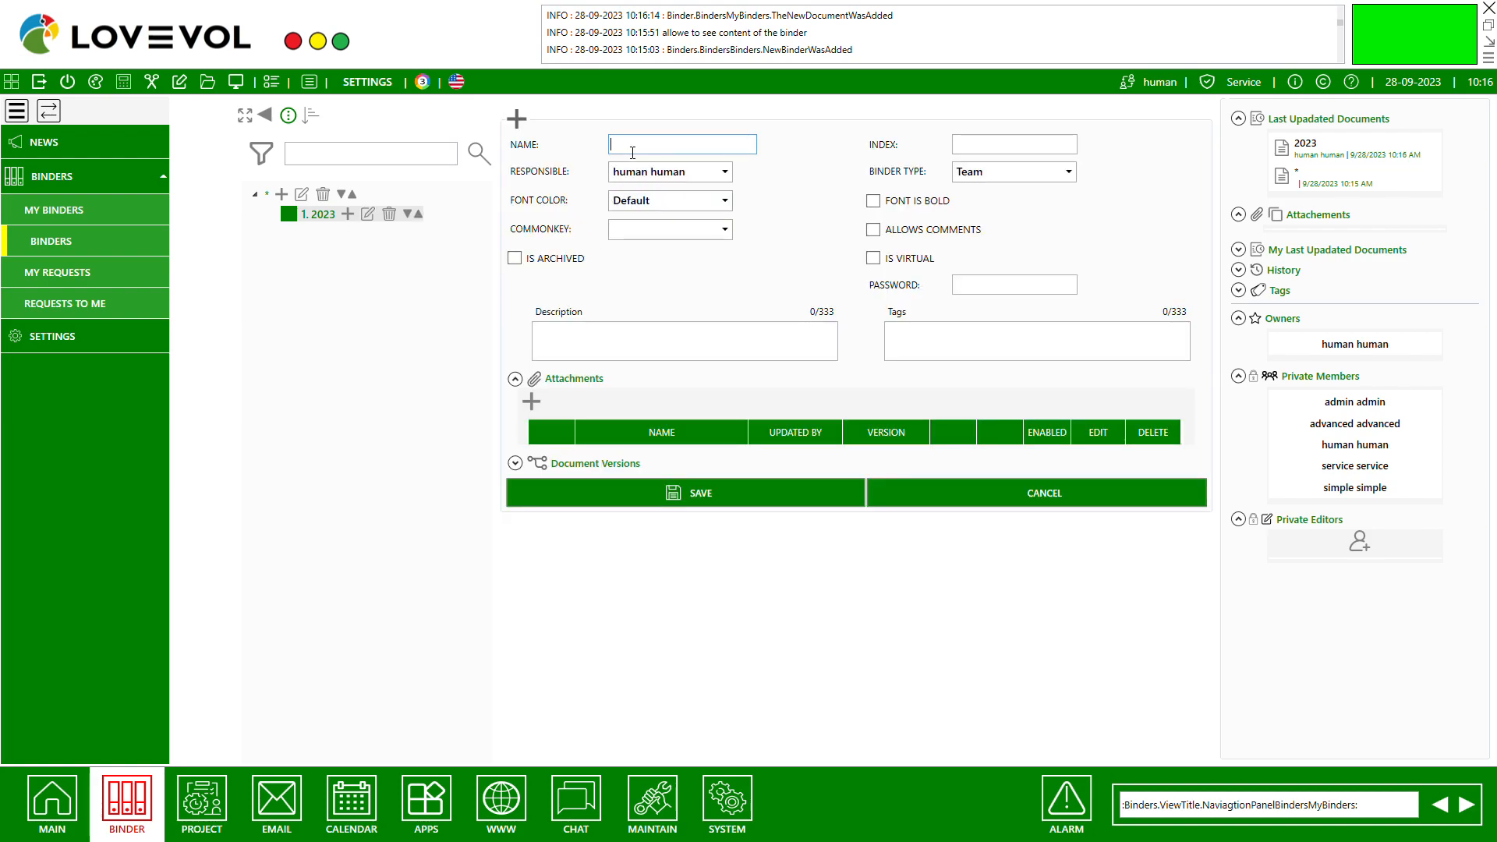
text(WordDocument)
Step: Attach the Word file Dokument.docx to WordDocument and mark it as the main document
click(528, 404)
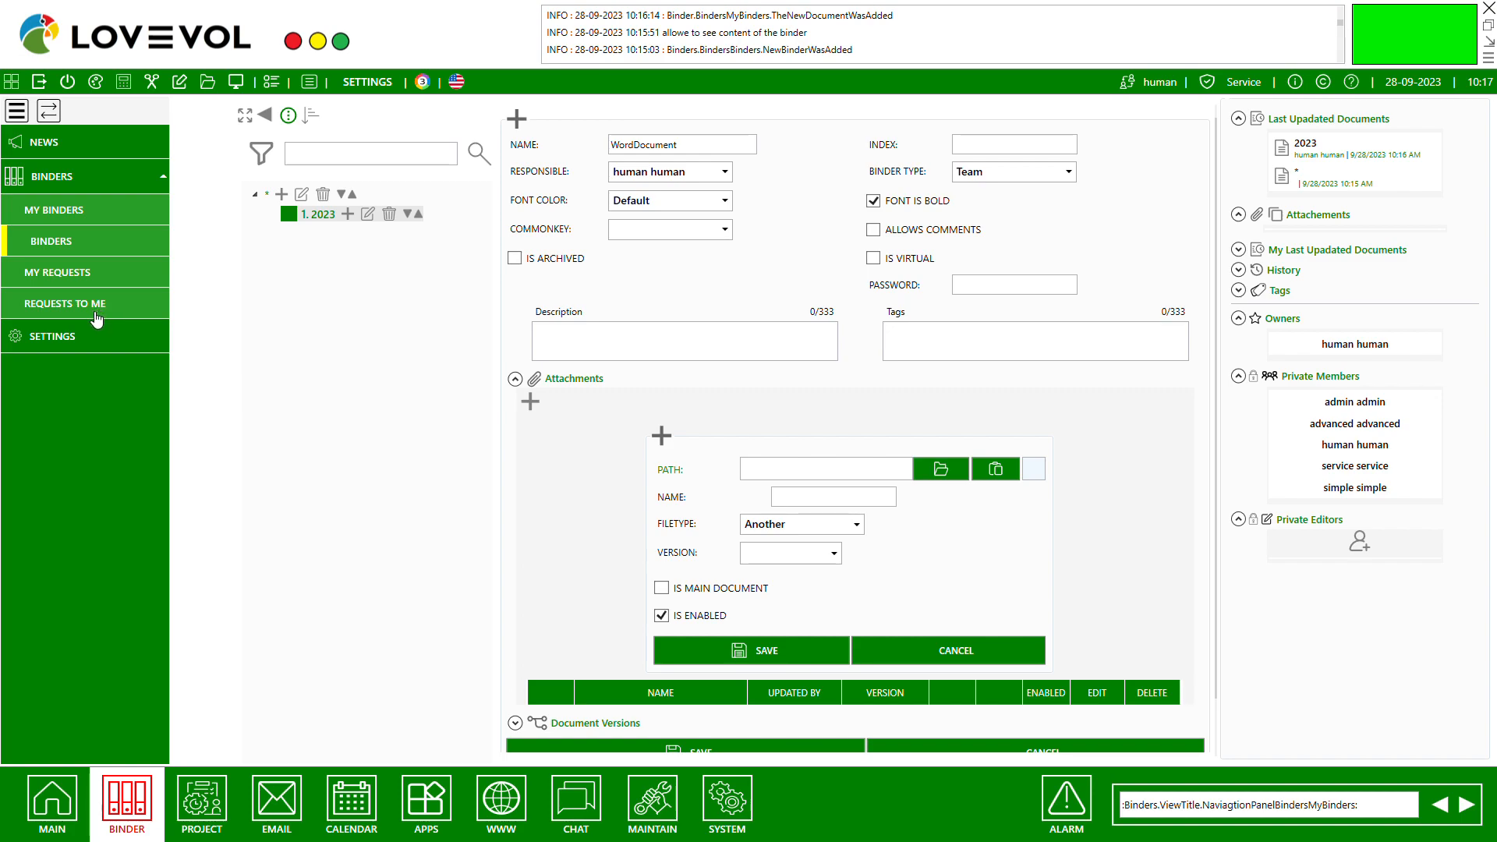
double_click(629, 154)
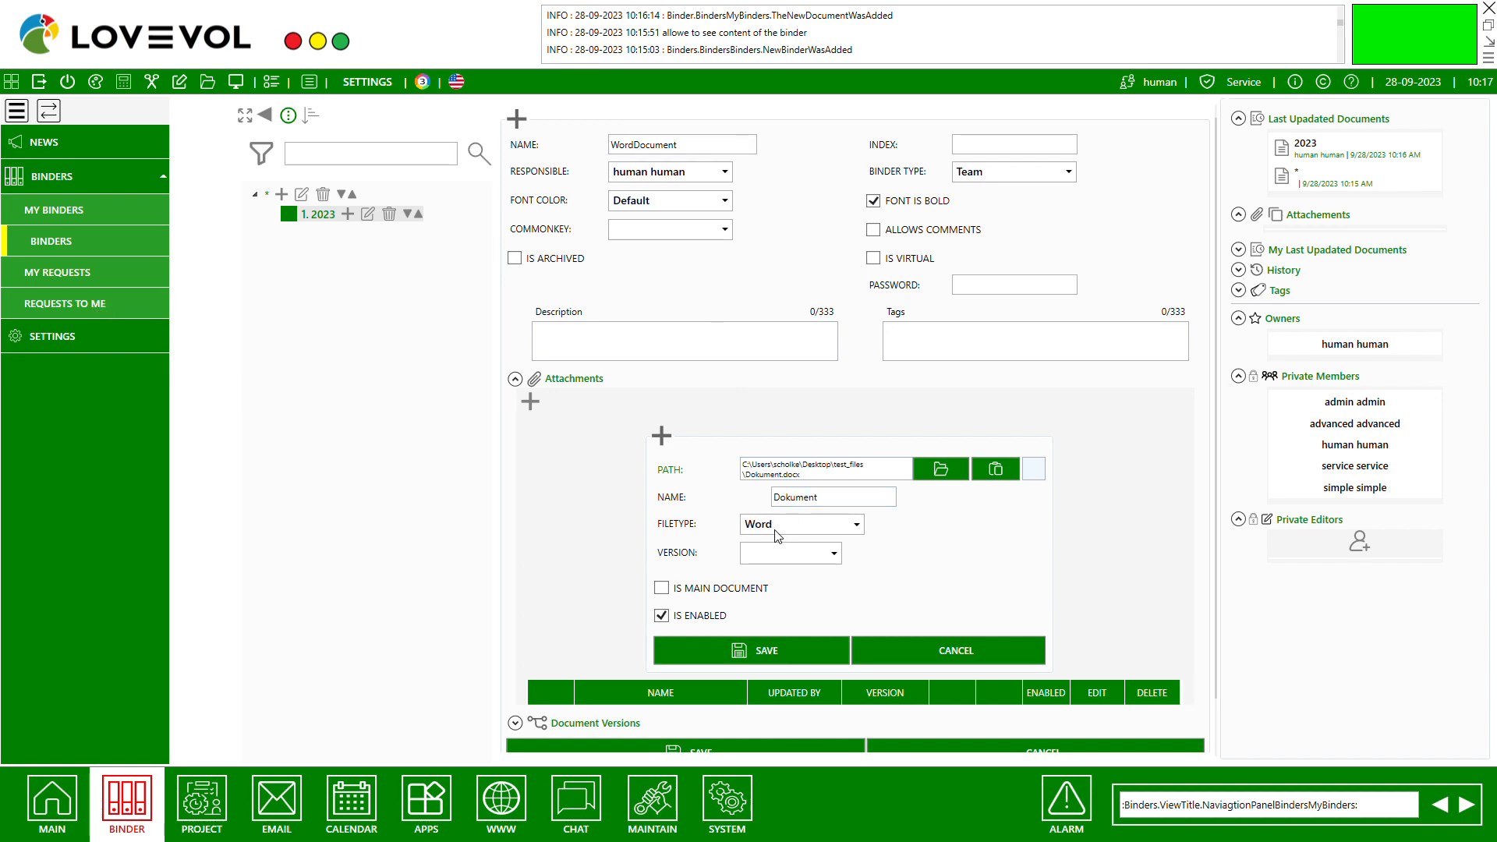
click(662, 589)
click(761, 653)
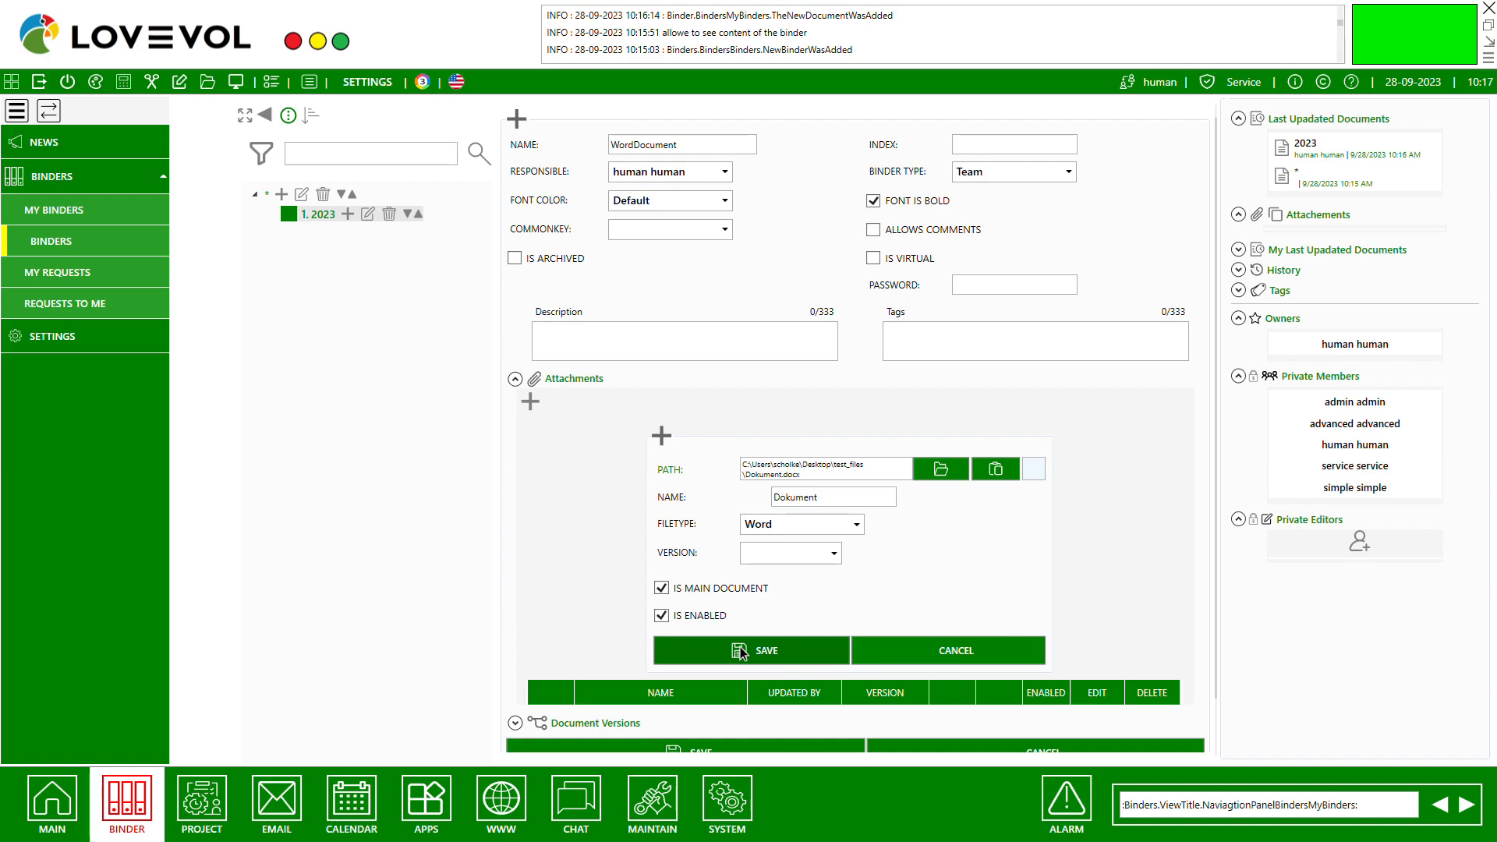
click(739, 652)
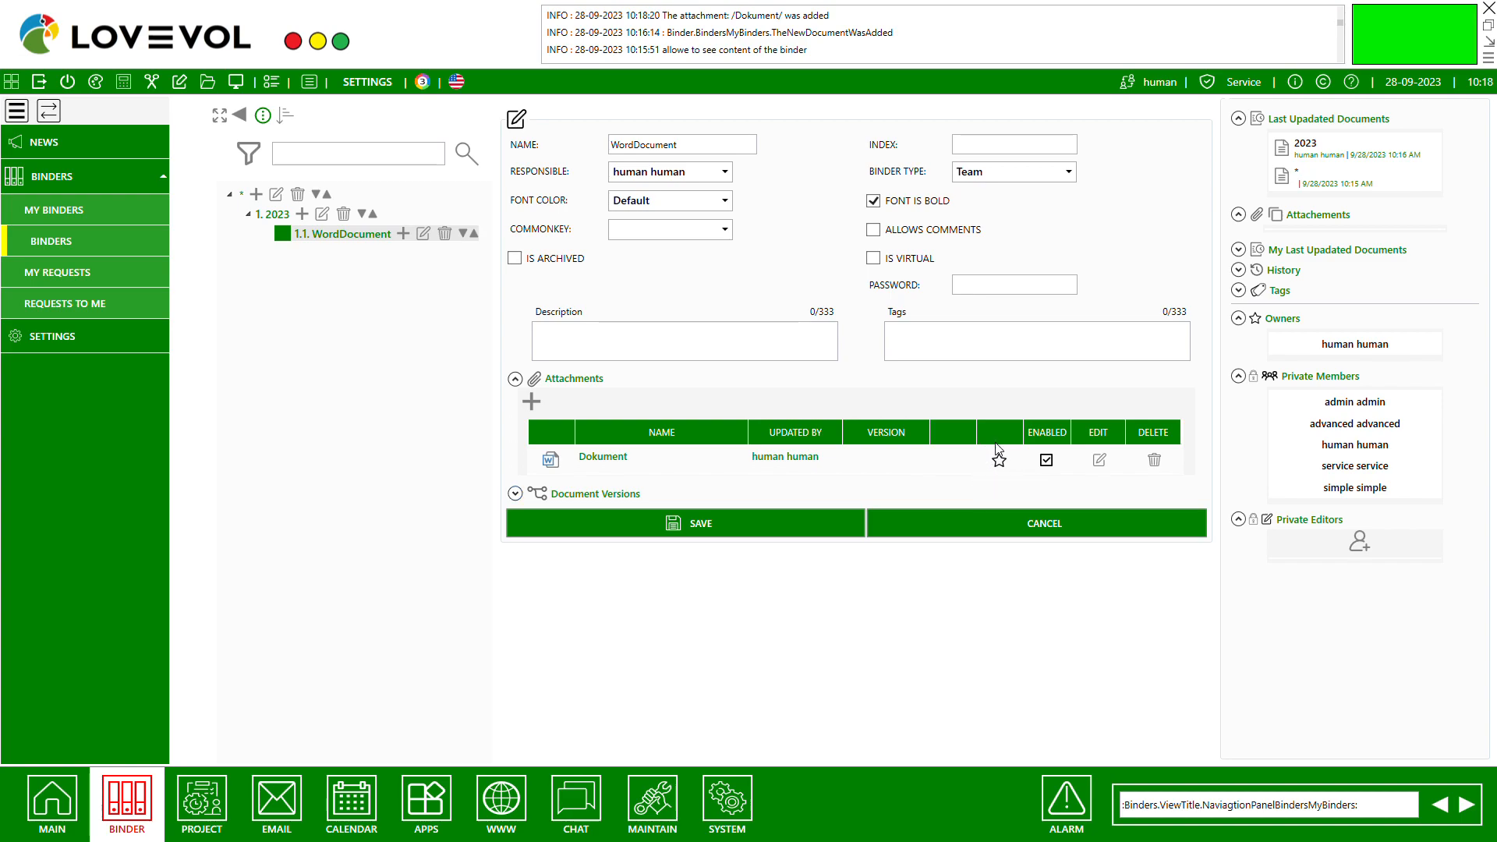
Step: Add the image itSupportTeam22221JPG as a second attachment to WordDocument
click(531, 402)
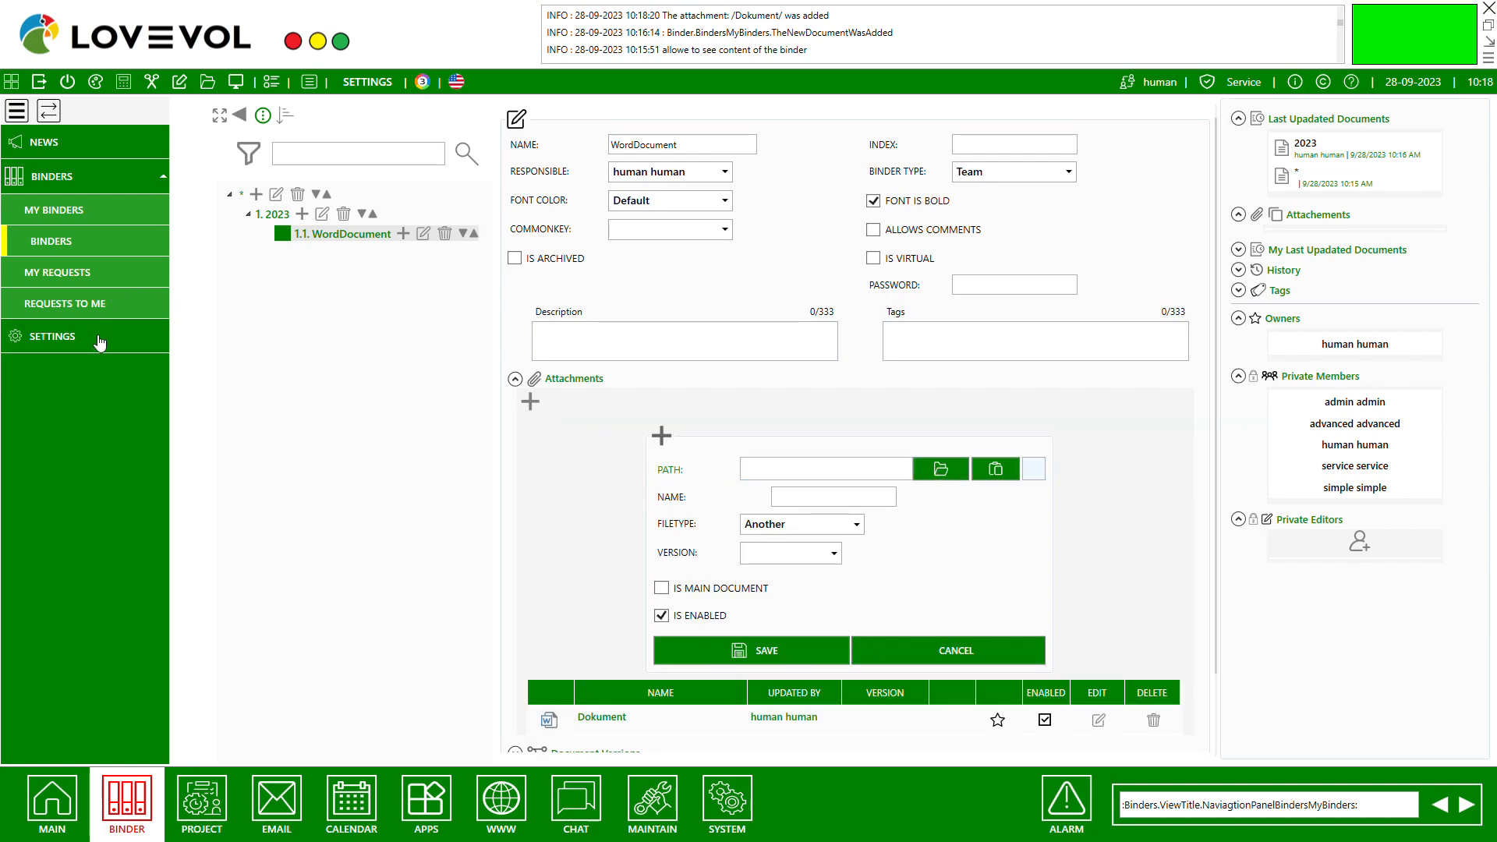
double_click(598, 259)
click(697, 655)
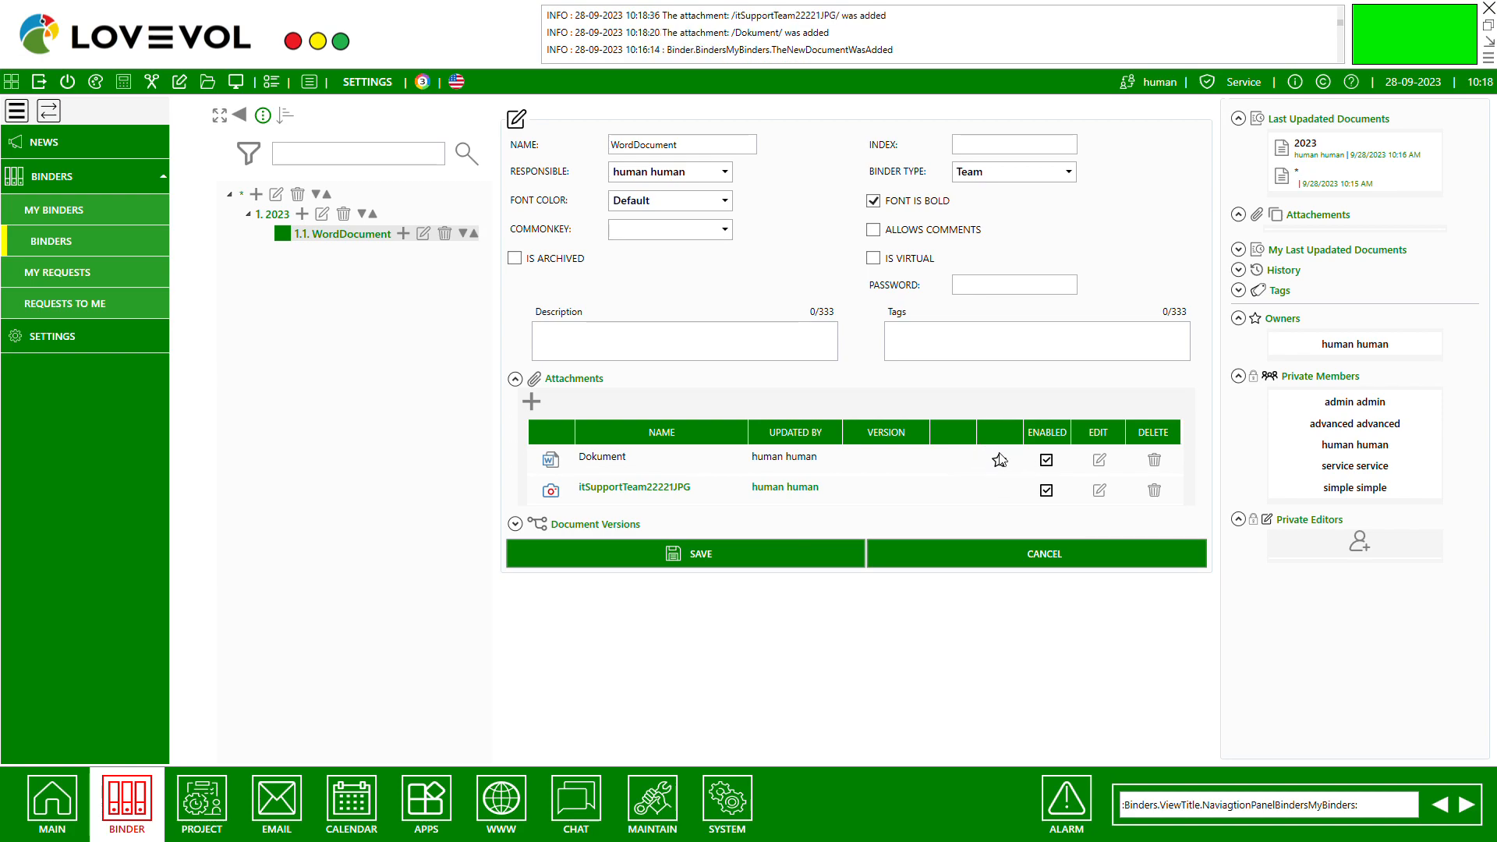
Step: Save WordDocument and preview its image attachment and its Word attachment
click(613, 554)
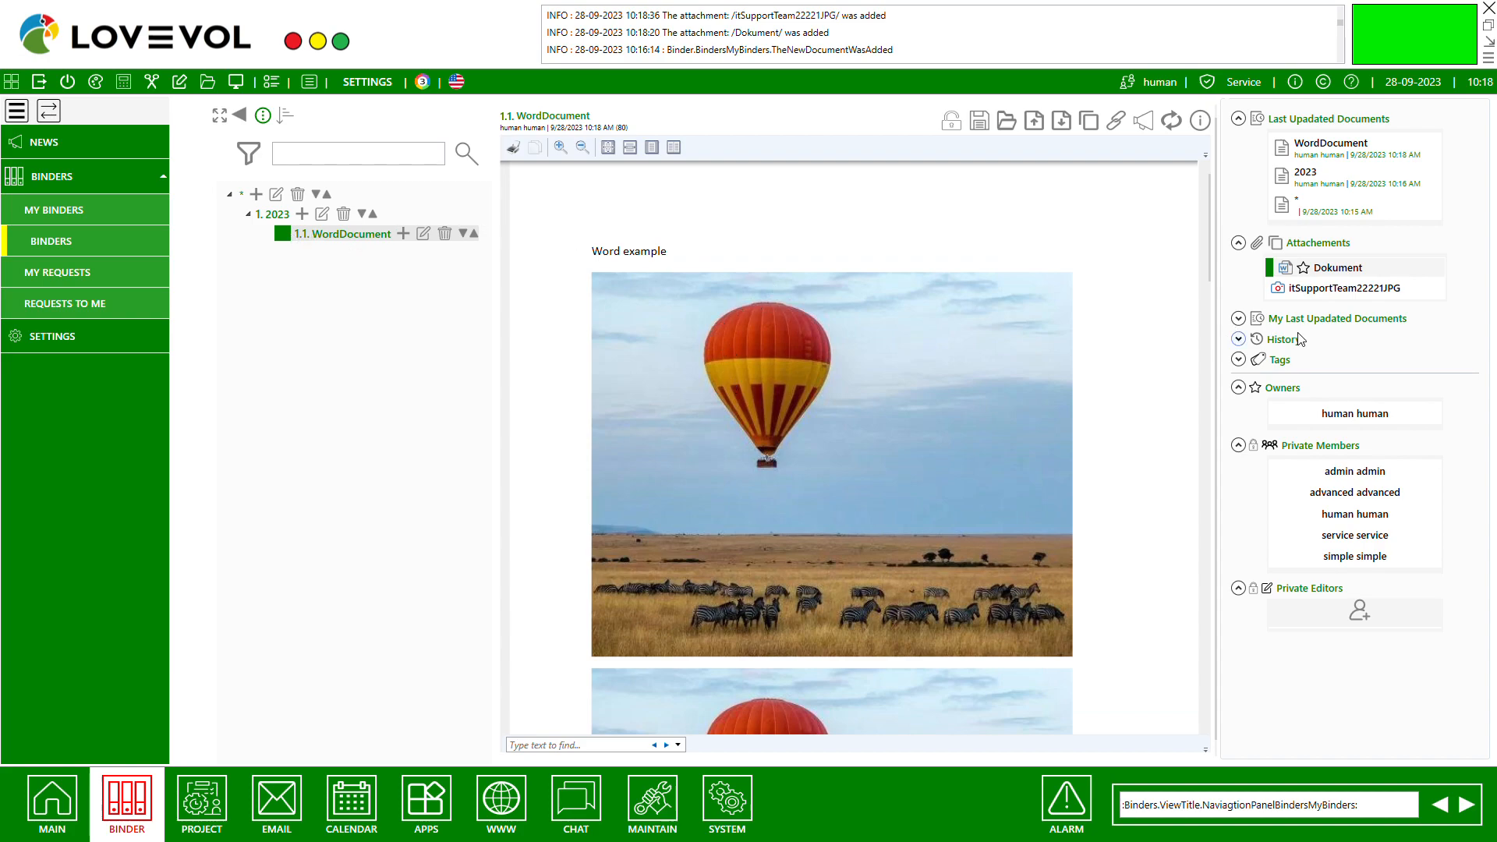
click(1323, 298)
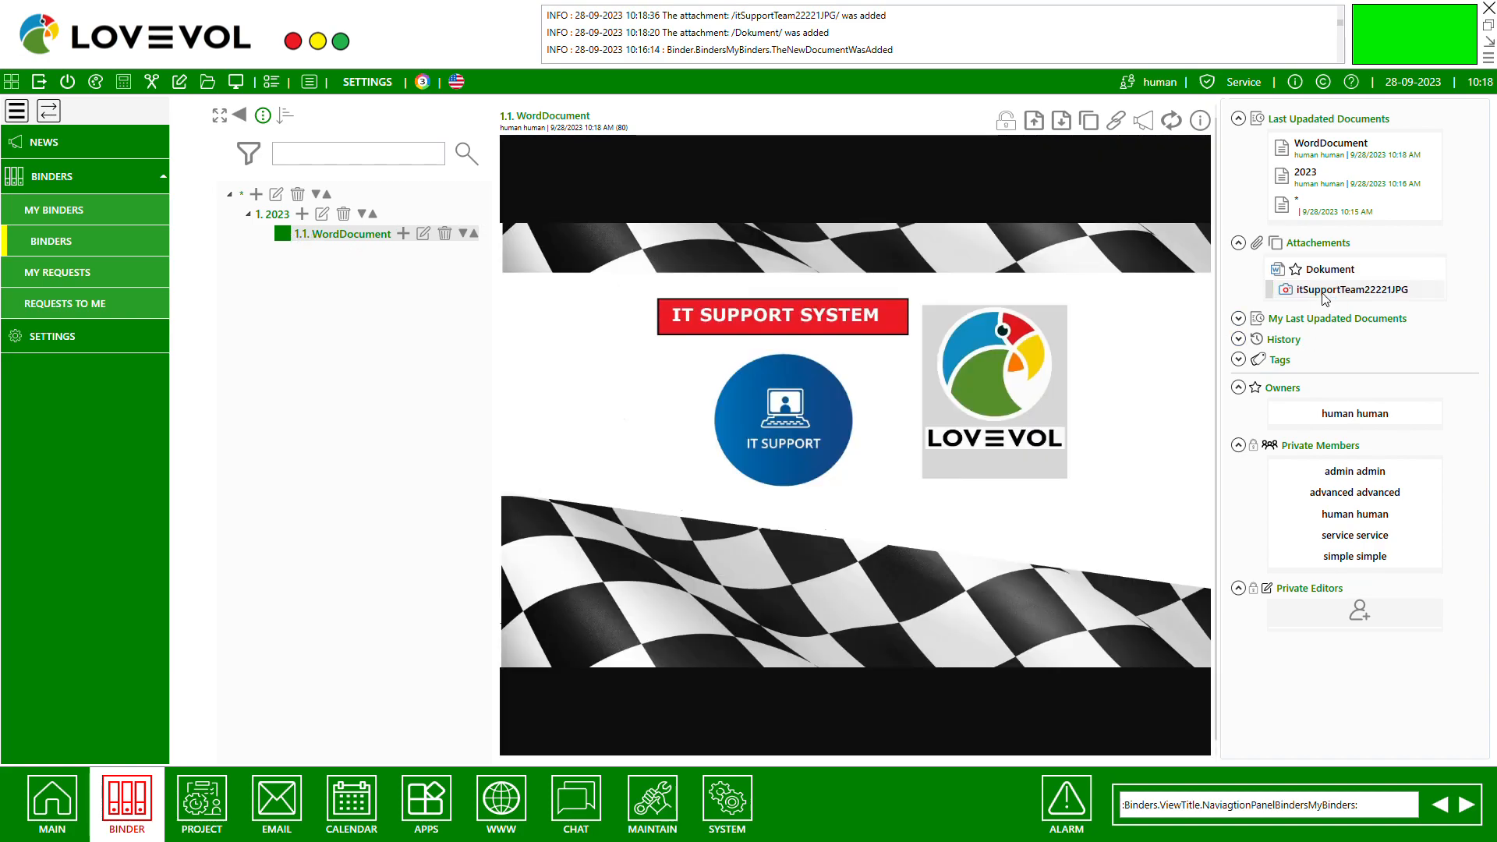
click(1323, 271)
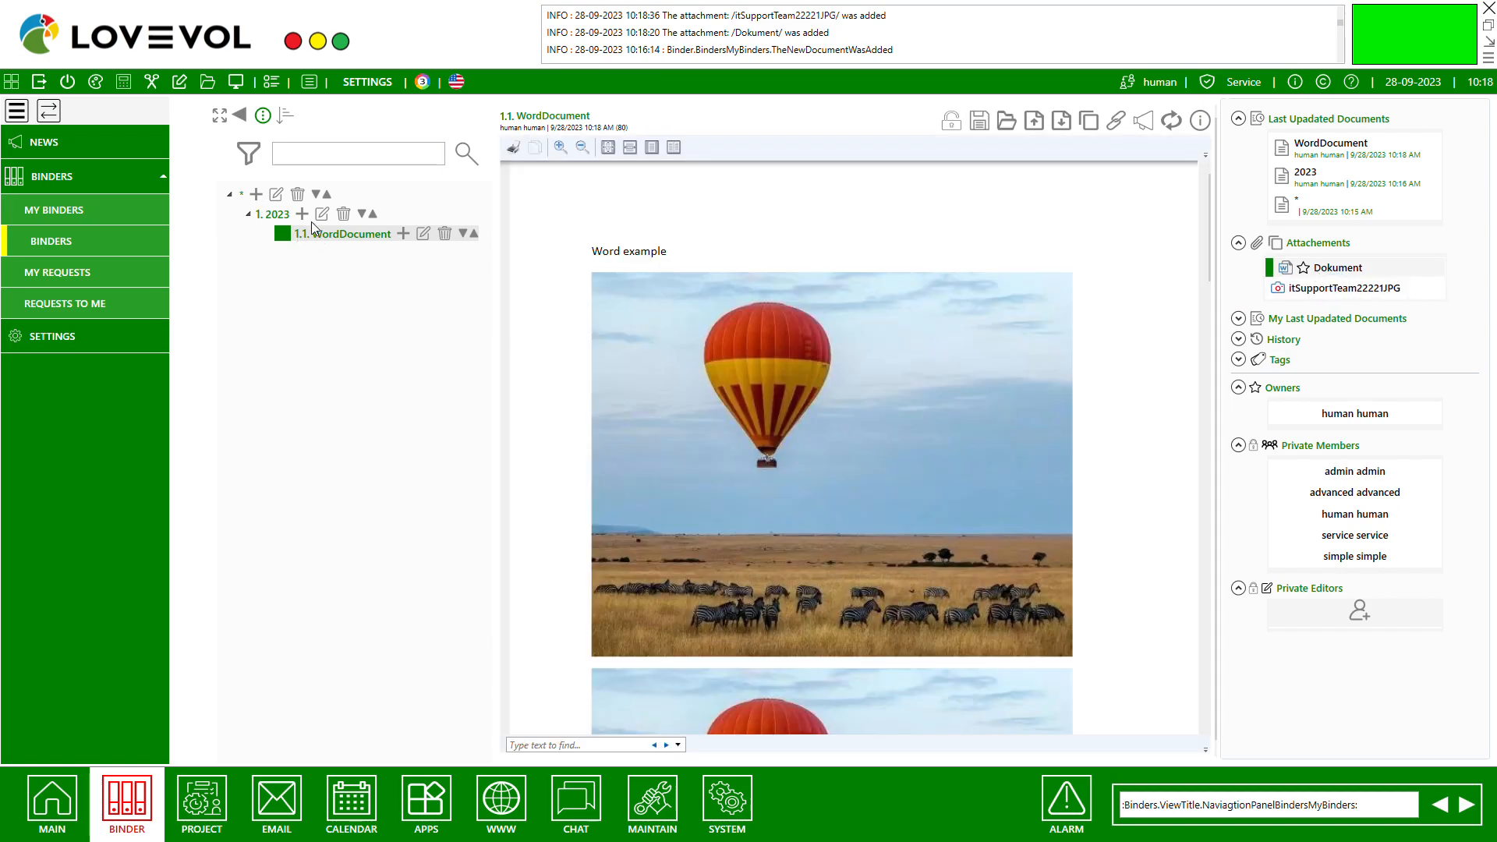
Step: Add and save a sub-document named PDF under 2023, with the HowToStart PDF attached as its main document
click(302, 216)
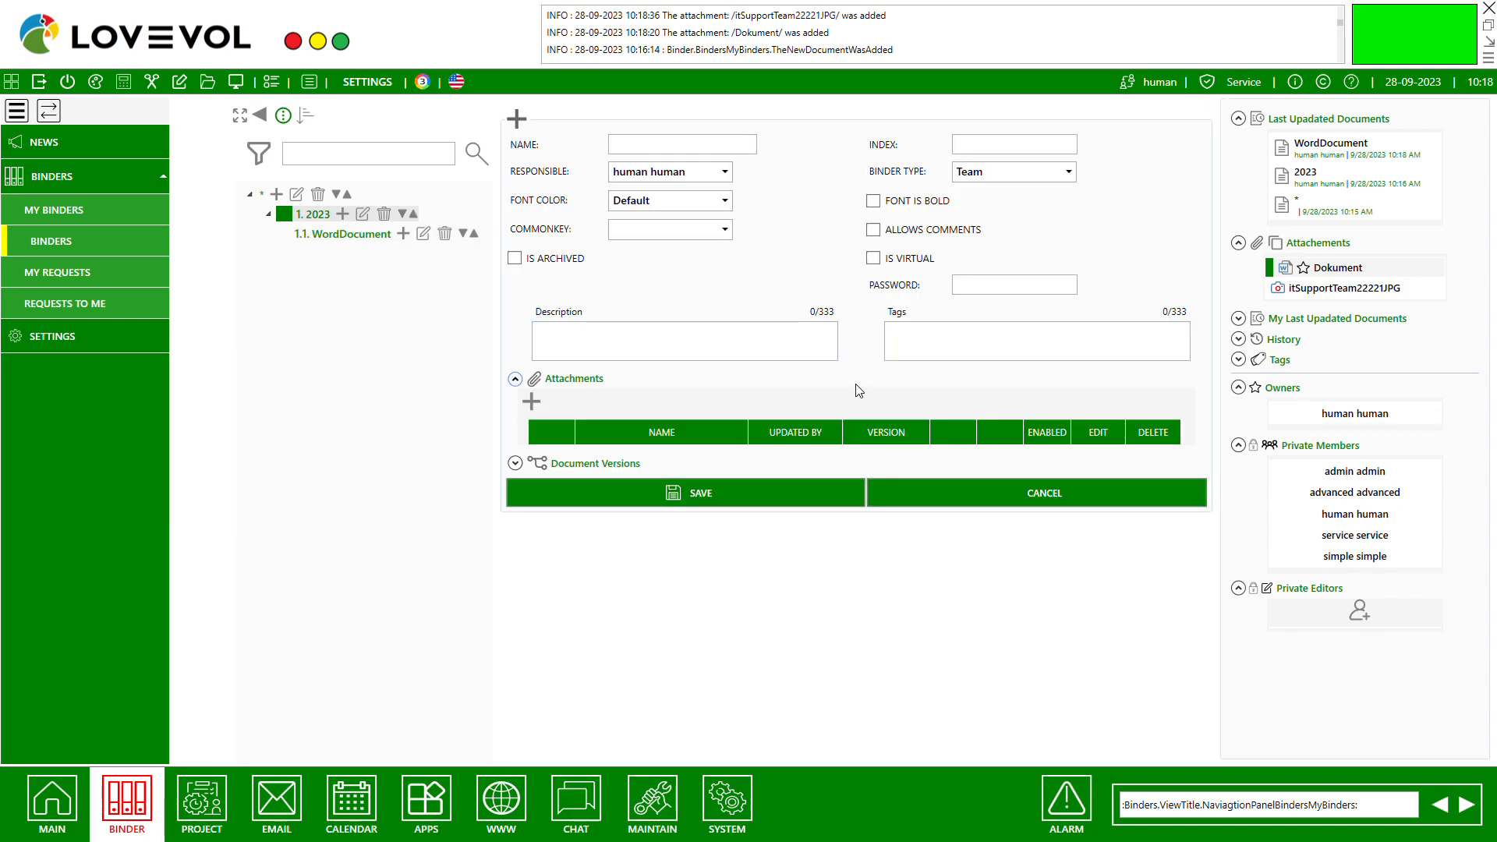
click(531, 401)
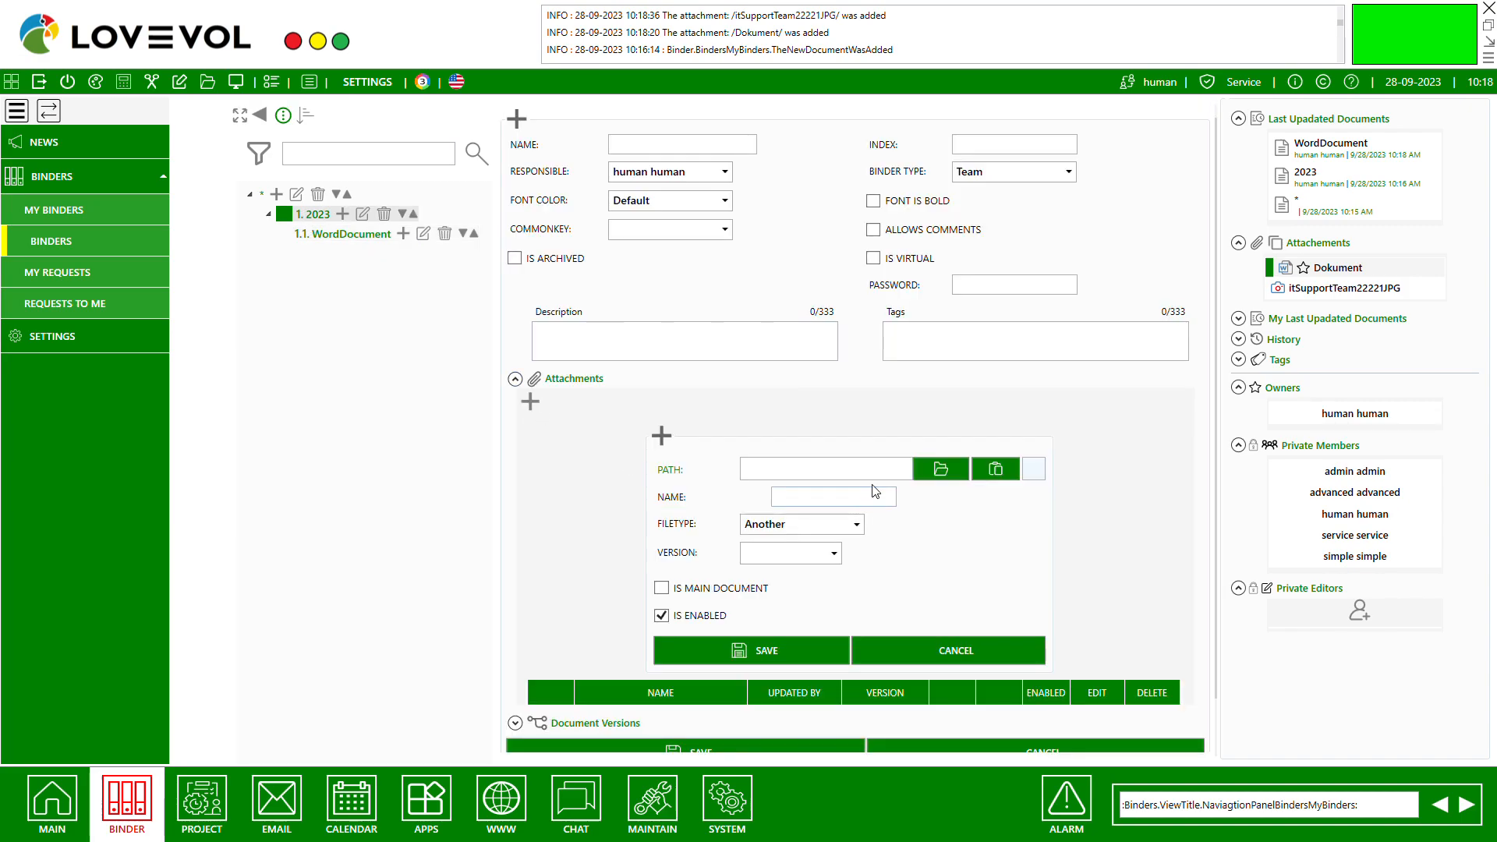
click(639, 148)
text(PDF)
click(663, 590)
click(780, 654)
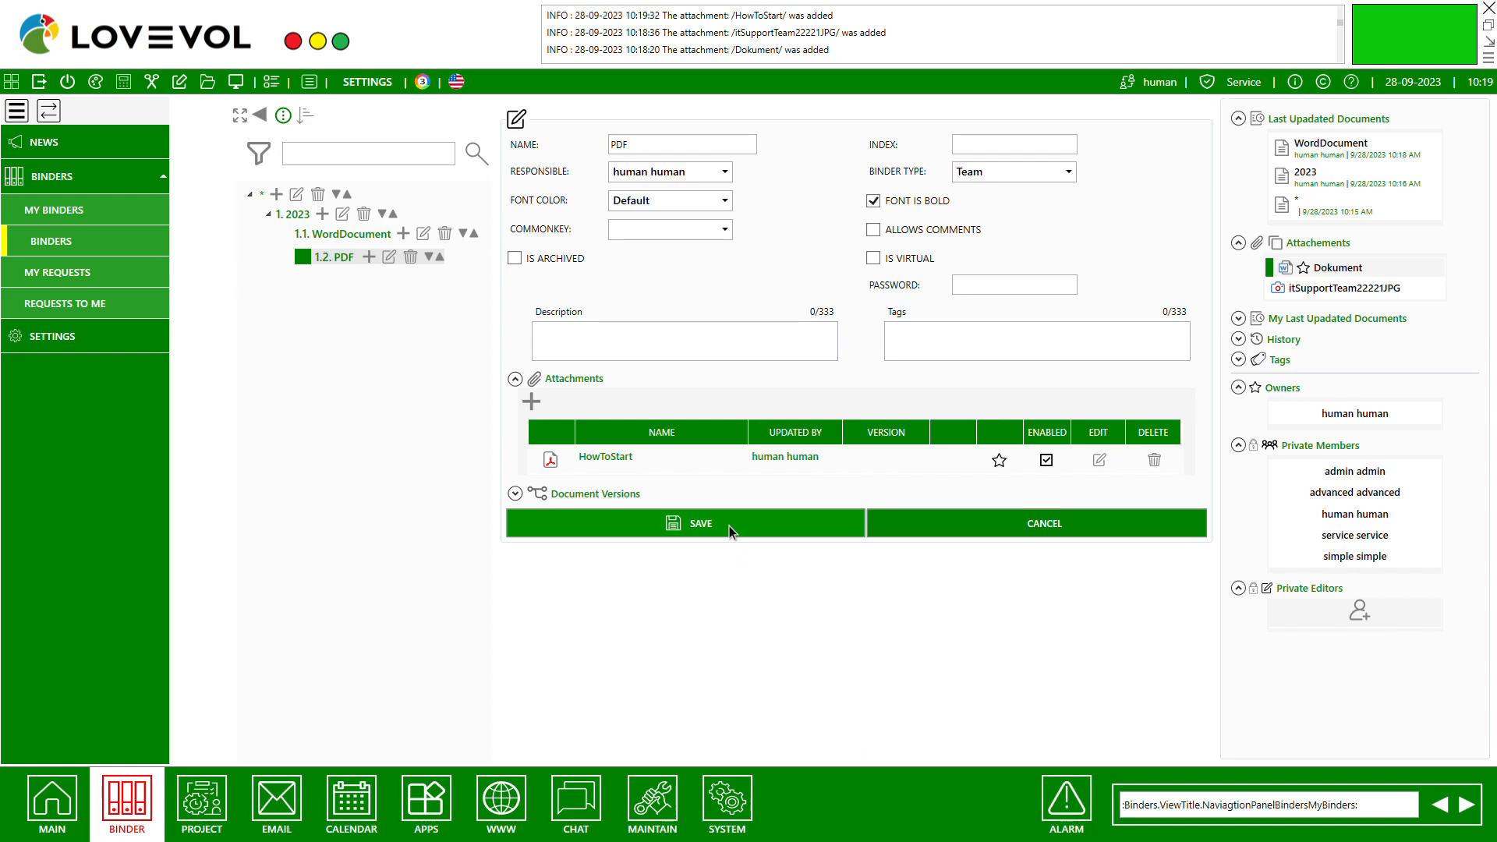
click(728, 526)
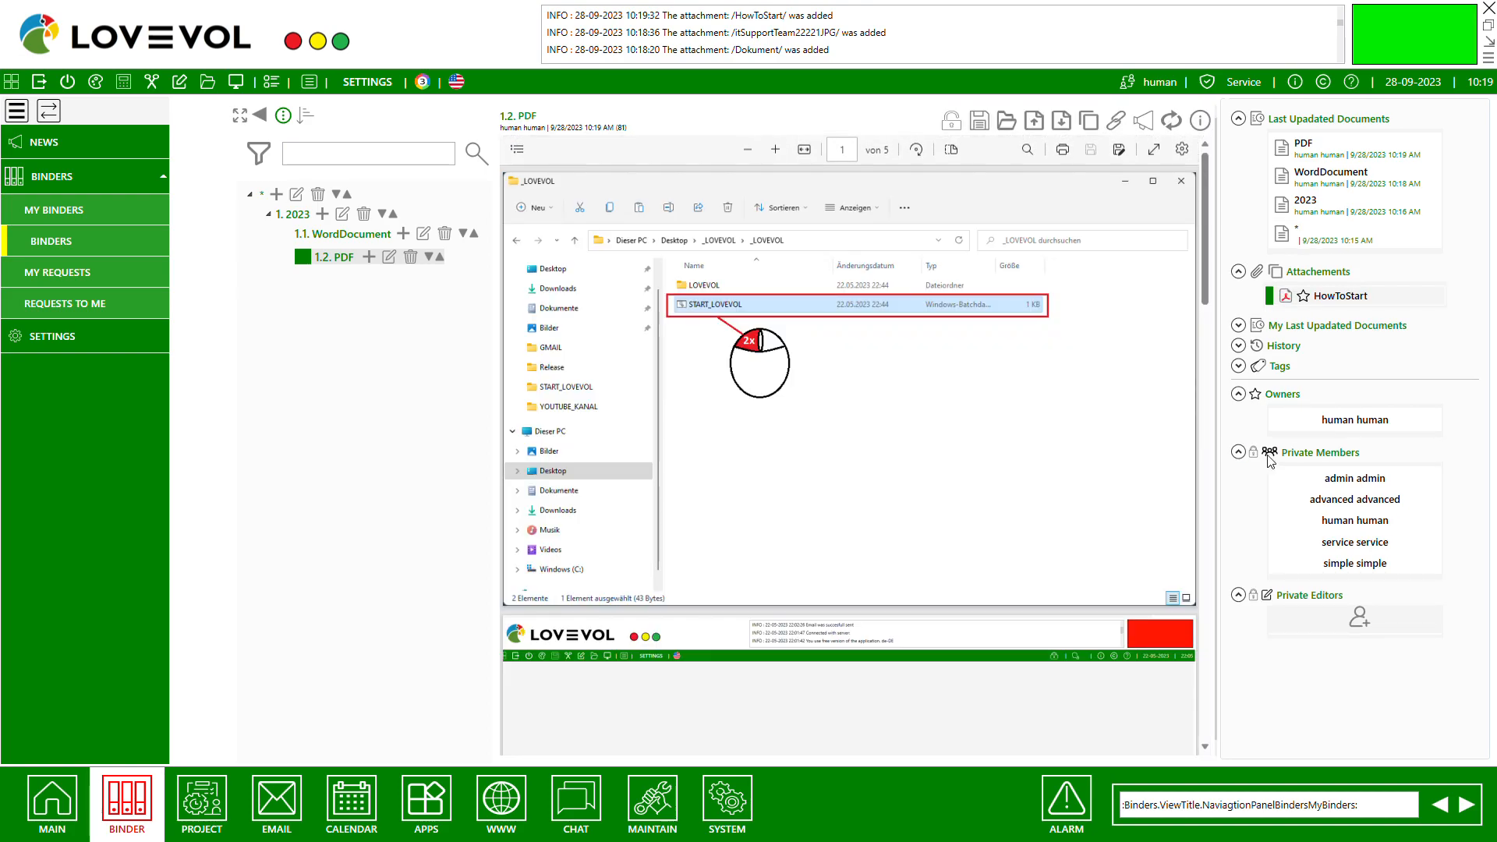
Step: Collapse the Private Members and Owners lists, and add a document named 2024 under the binder's root entry
click(1239, 452)
click(1238, 394)
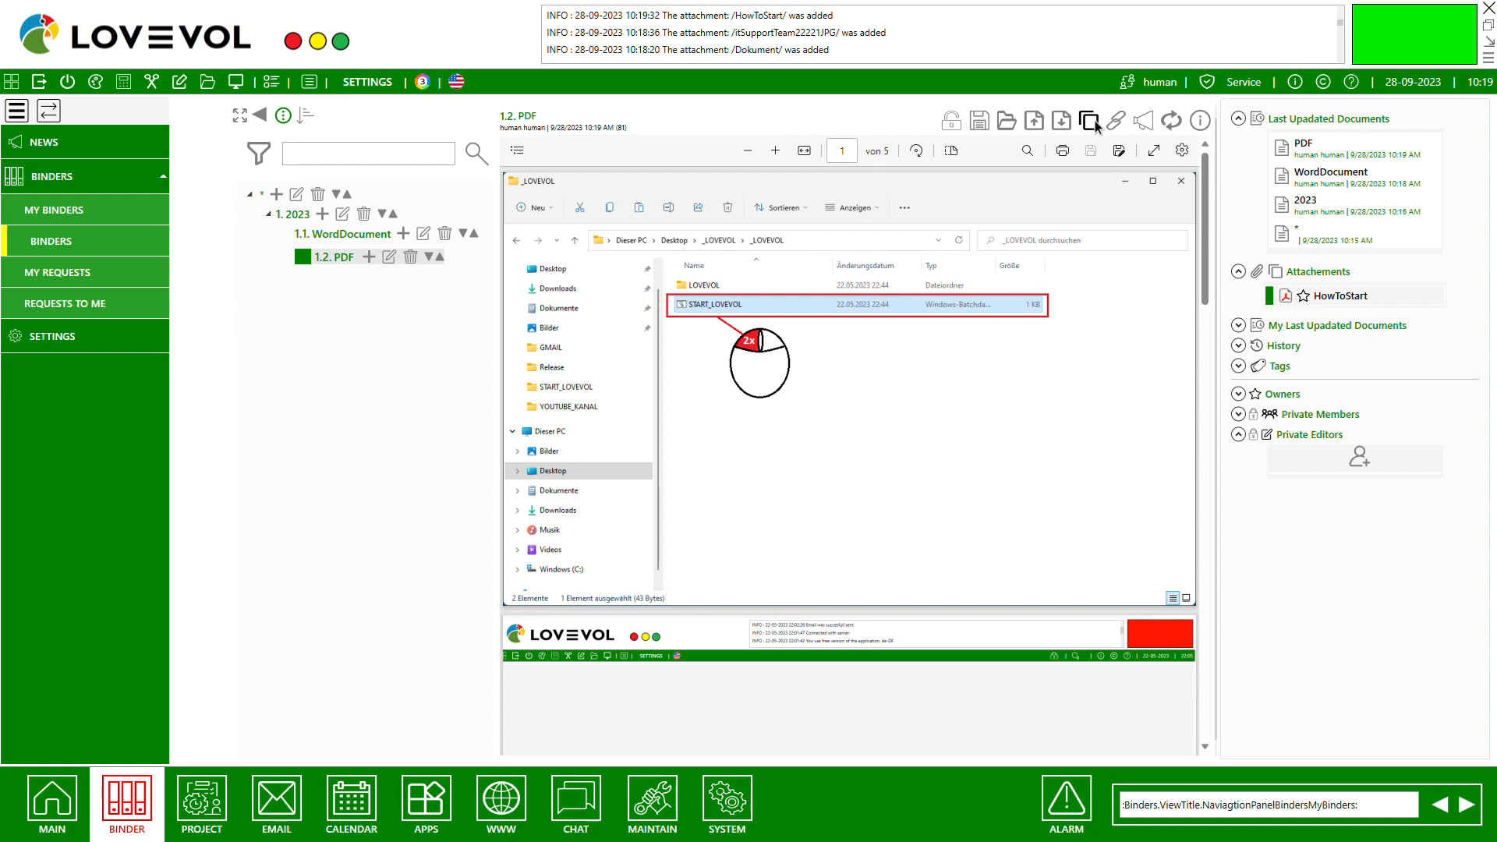
click(323, 214)
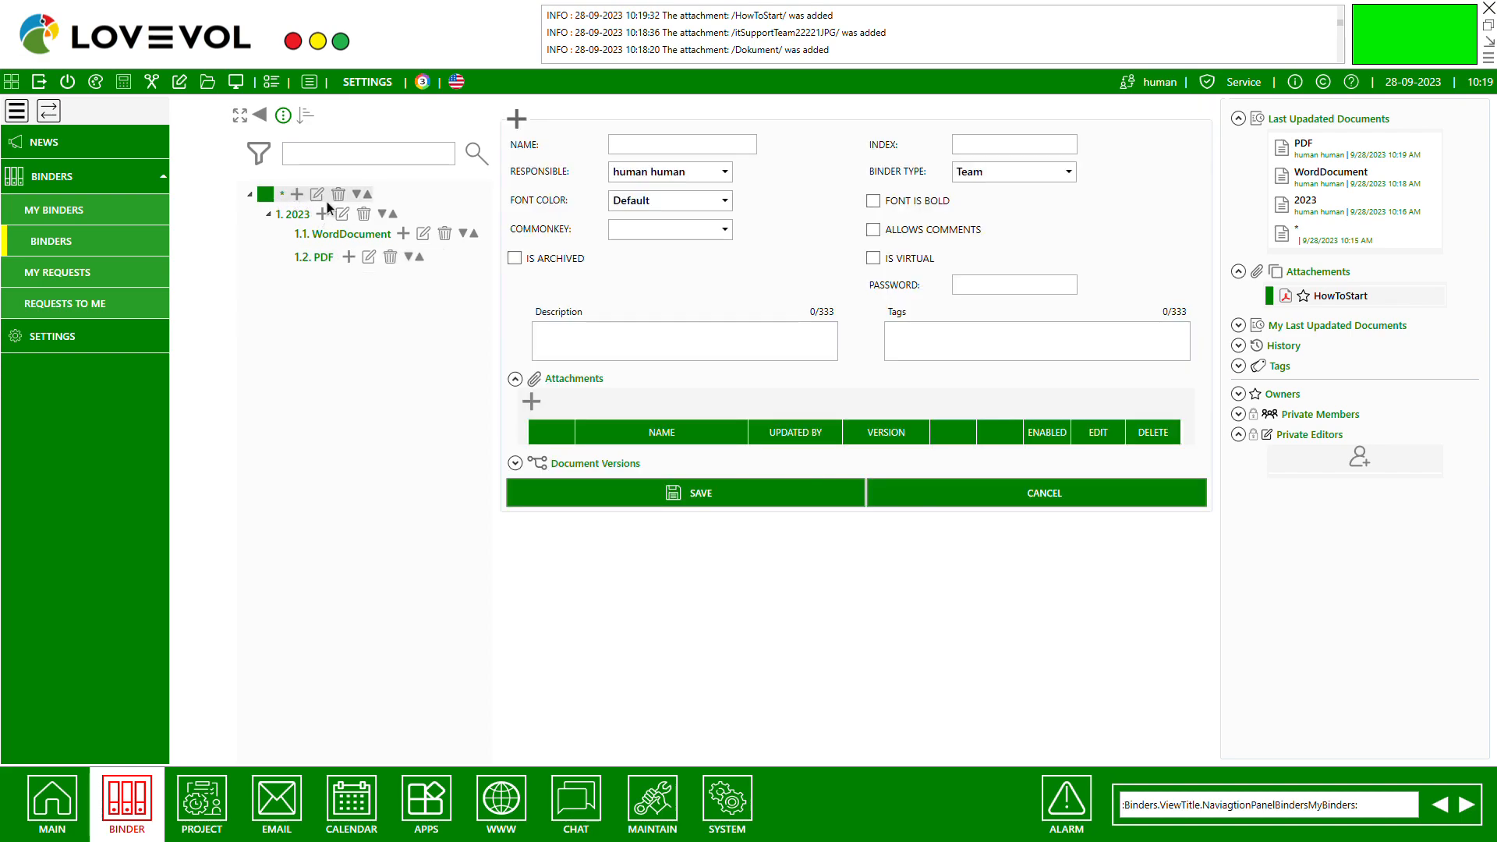
click(616, 144)
text(2024)
click(627, 501)
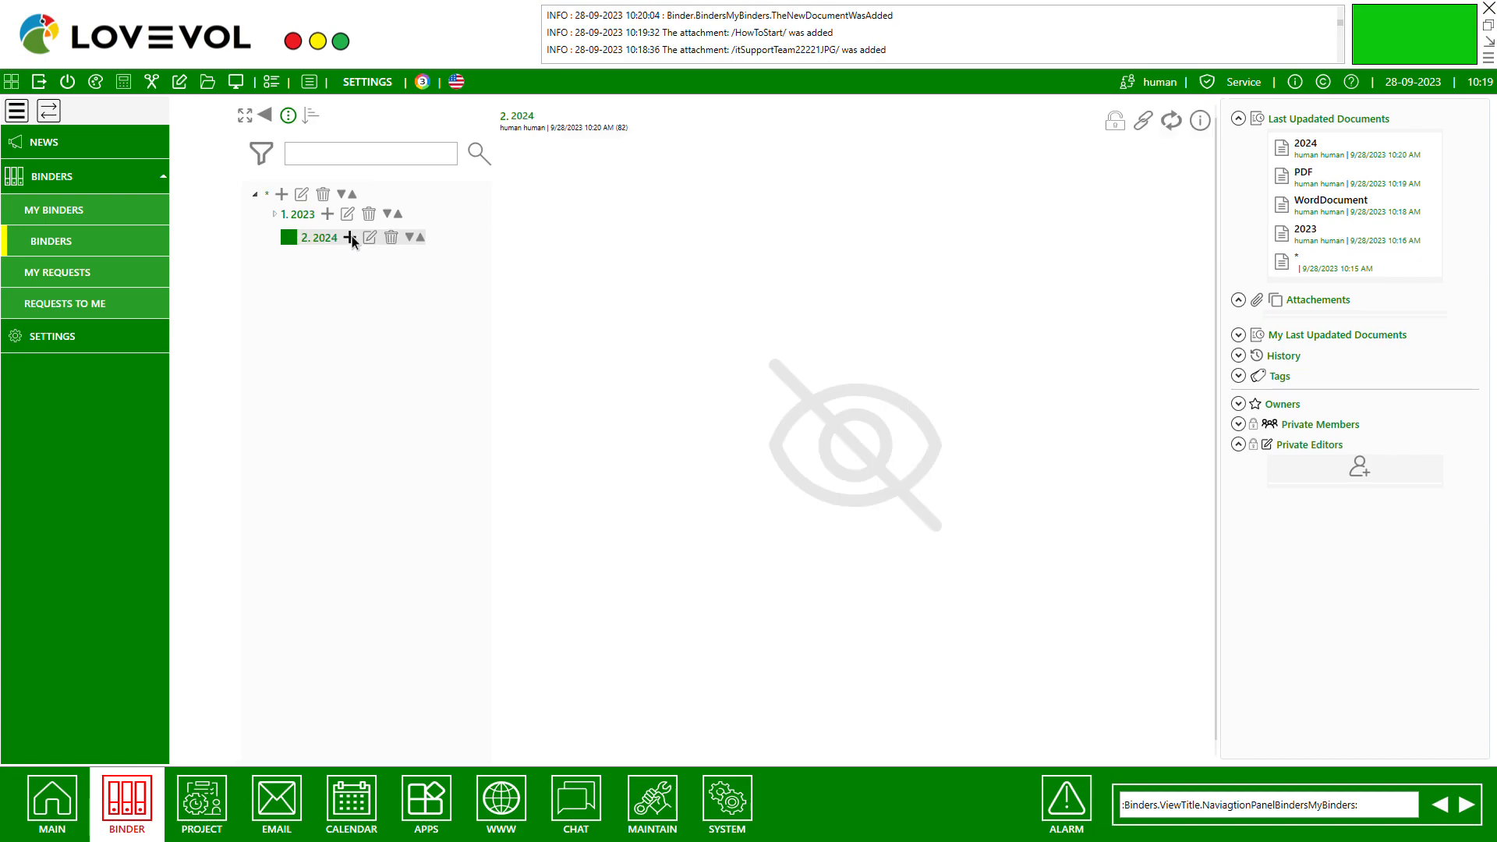
Step: Create a sub-document named copypdf under 2024 and paste the copied PDF file as its attachment
click(350, 237)
click(647, 149)
text(copypdf)
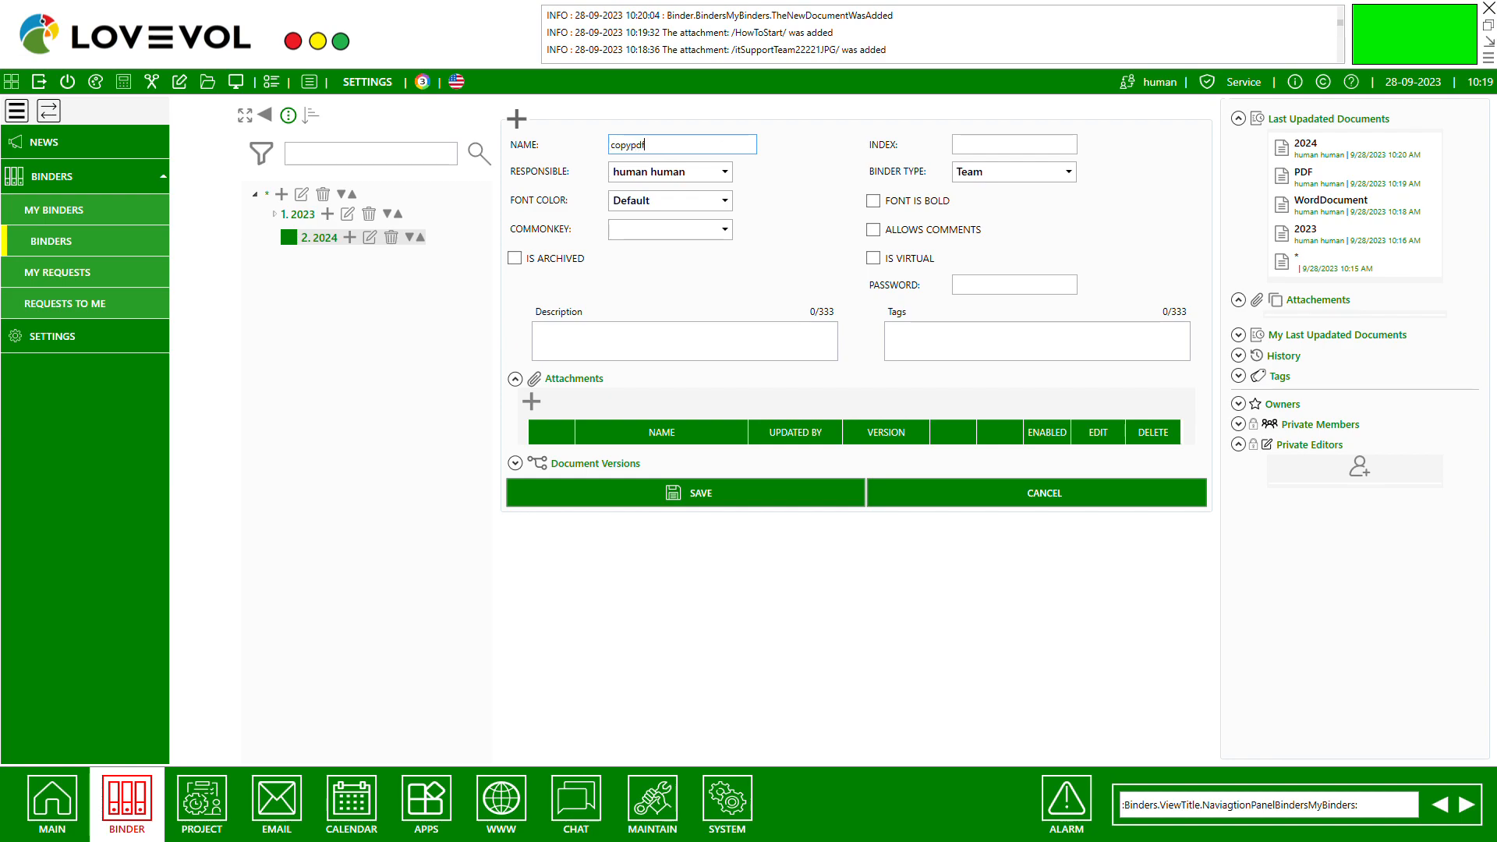
click(531, 402)
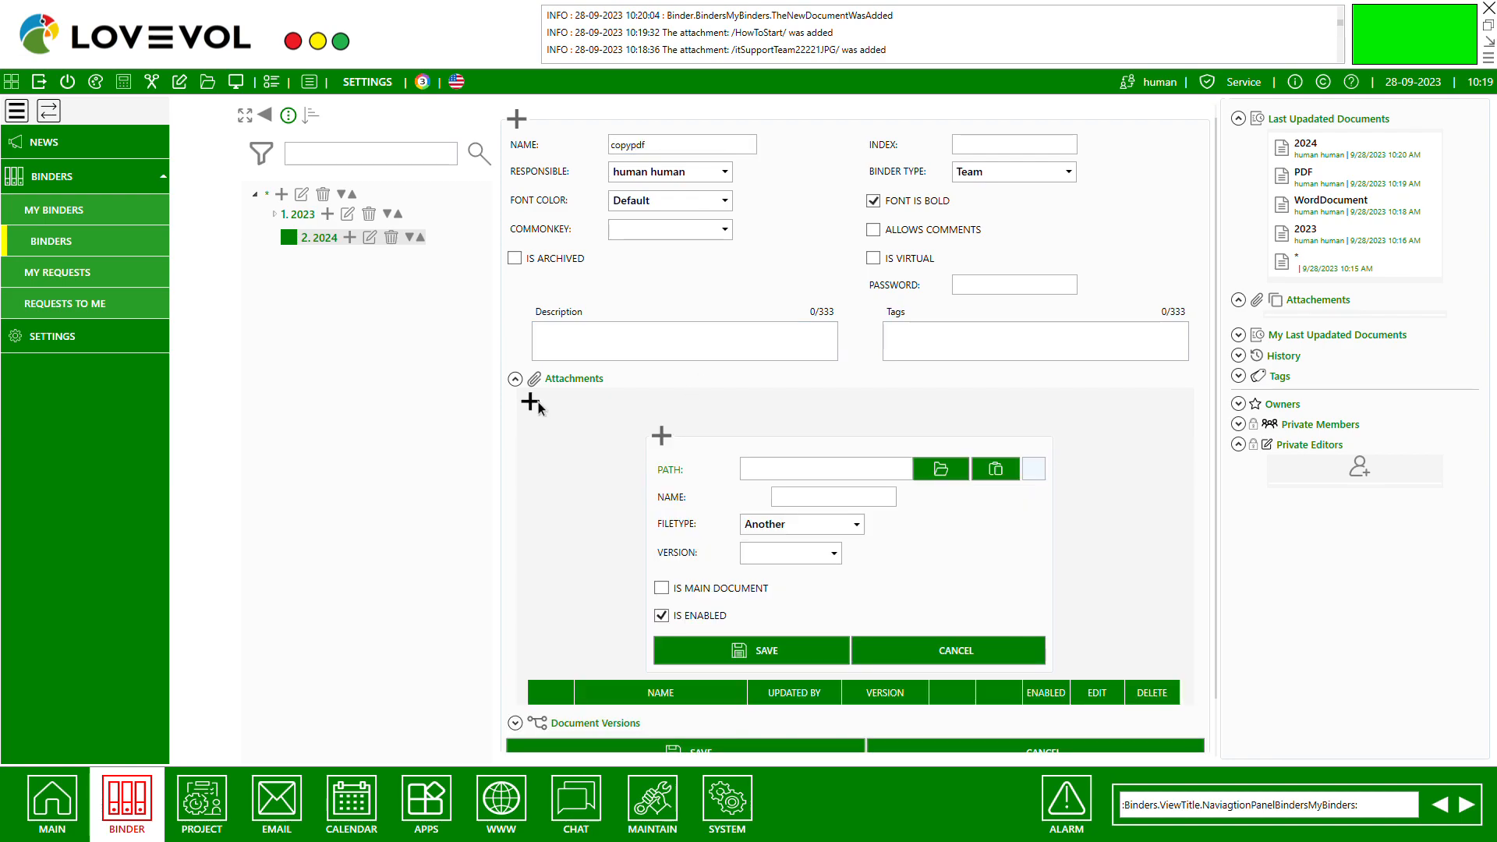
click(995, 470)
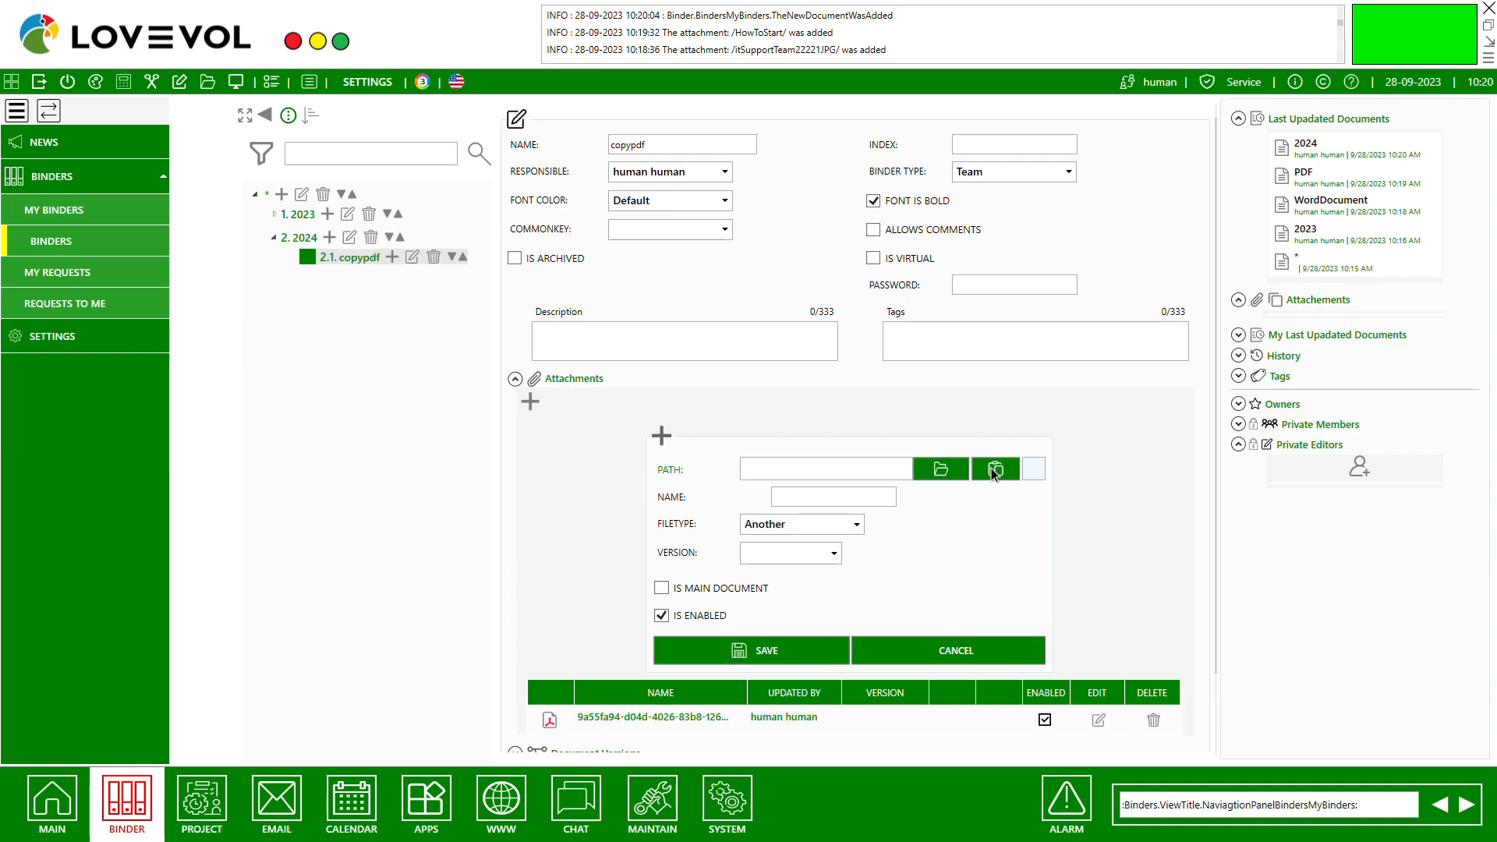
Step: Mark the pasted PDF attachment as the main document and save copypdf
click(1099, 720)
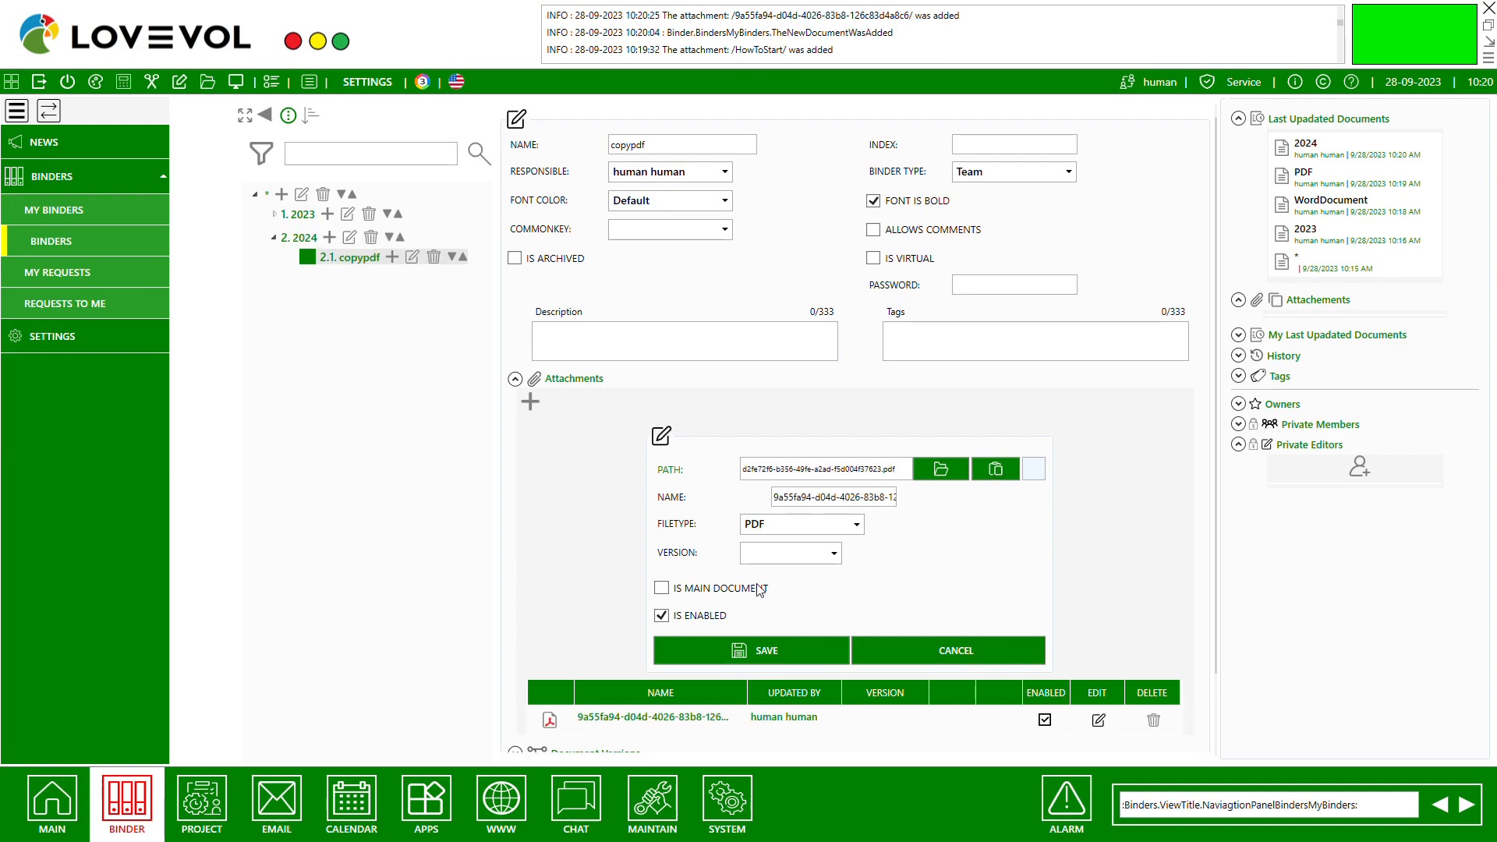
click(683, 650)
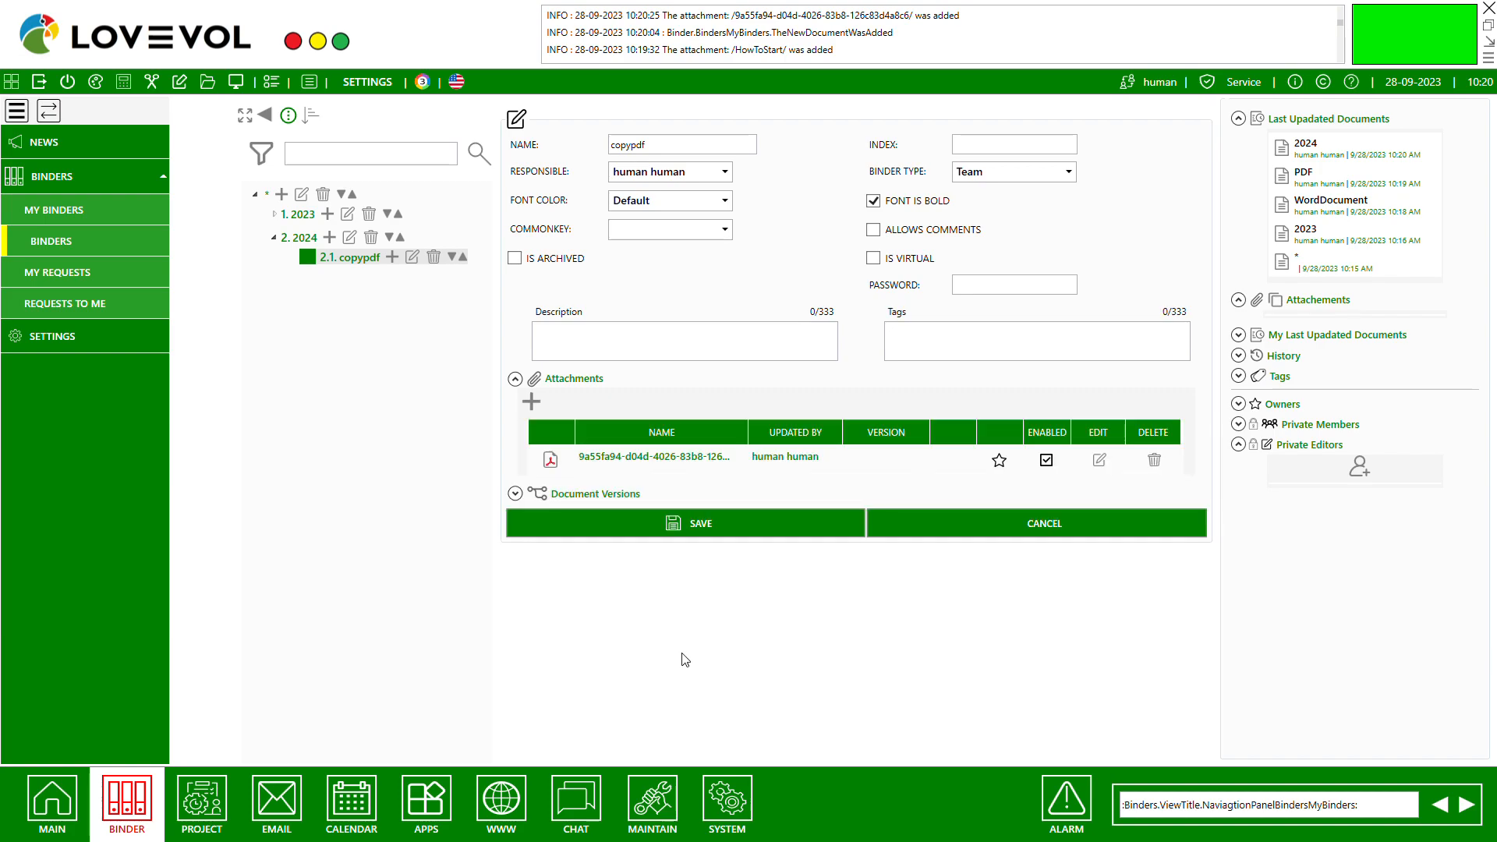
click(666, 528)
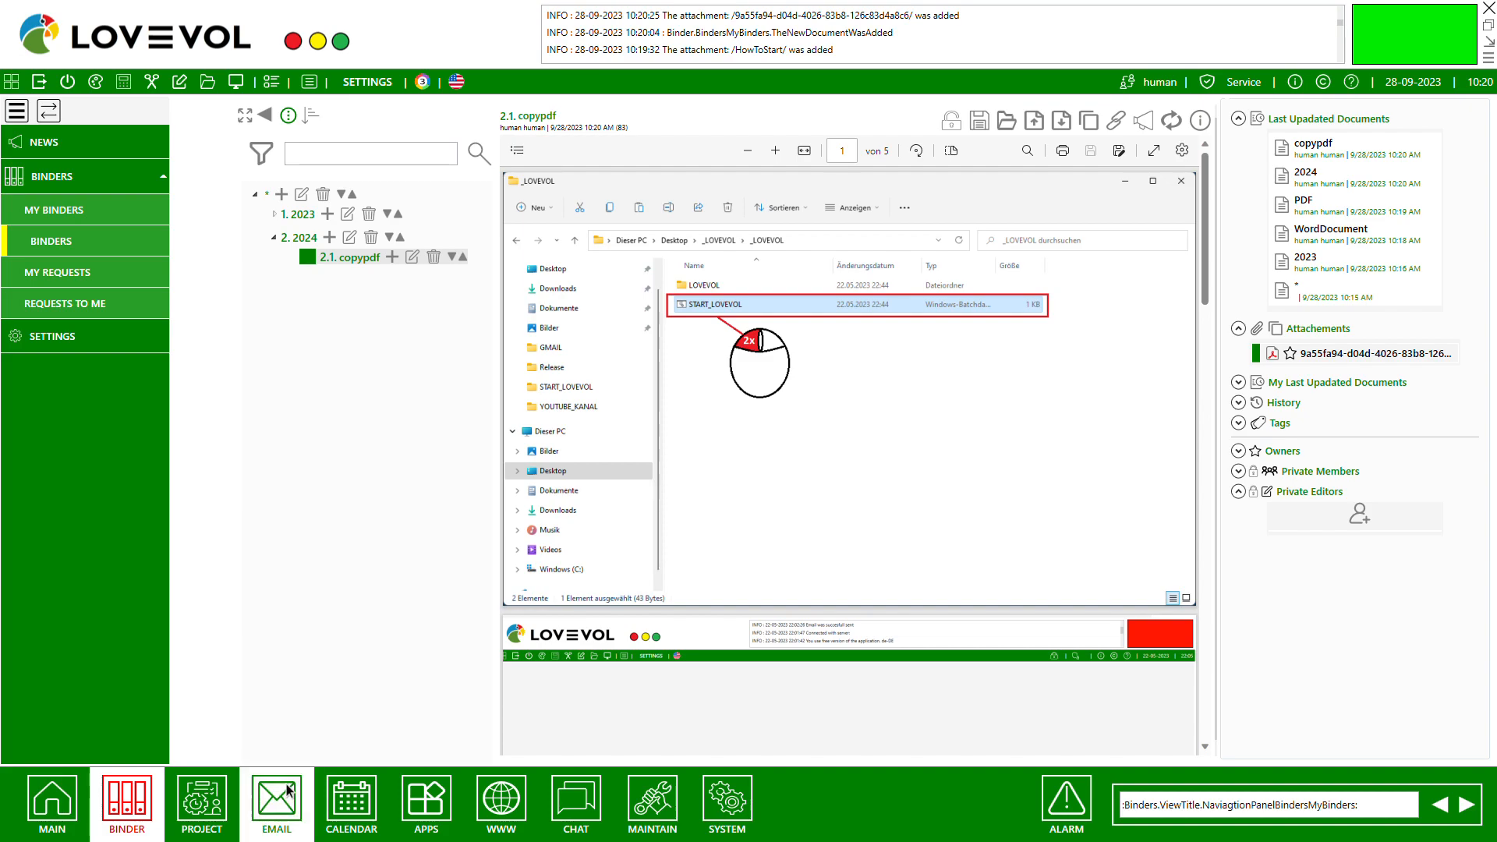
Step: Switch to the email area and check the attachments of the "gmail with lovevol how to connect", "freedom" and "word" emails
click(267, 819)
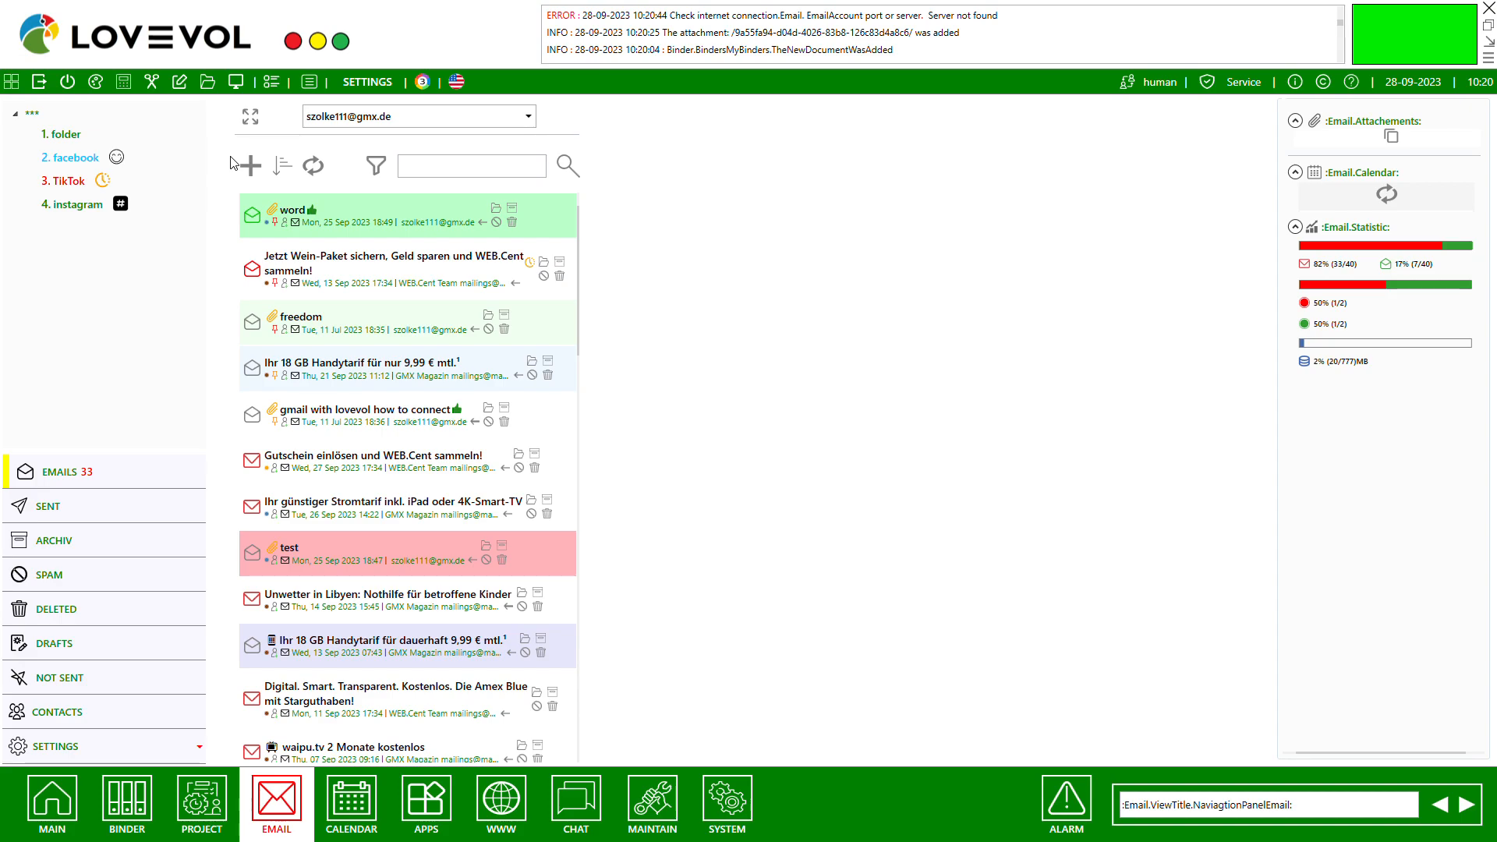
click(311, 429)
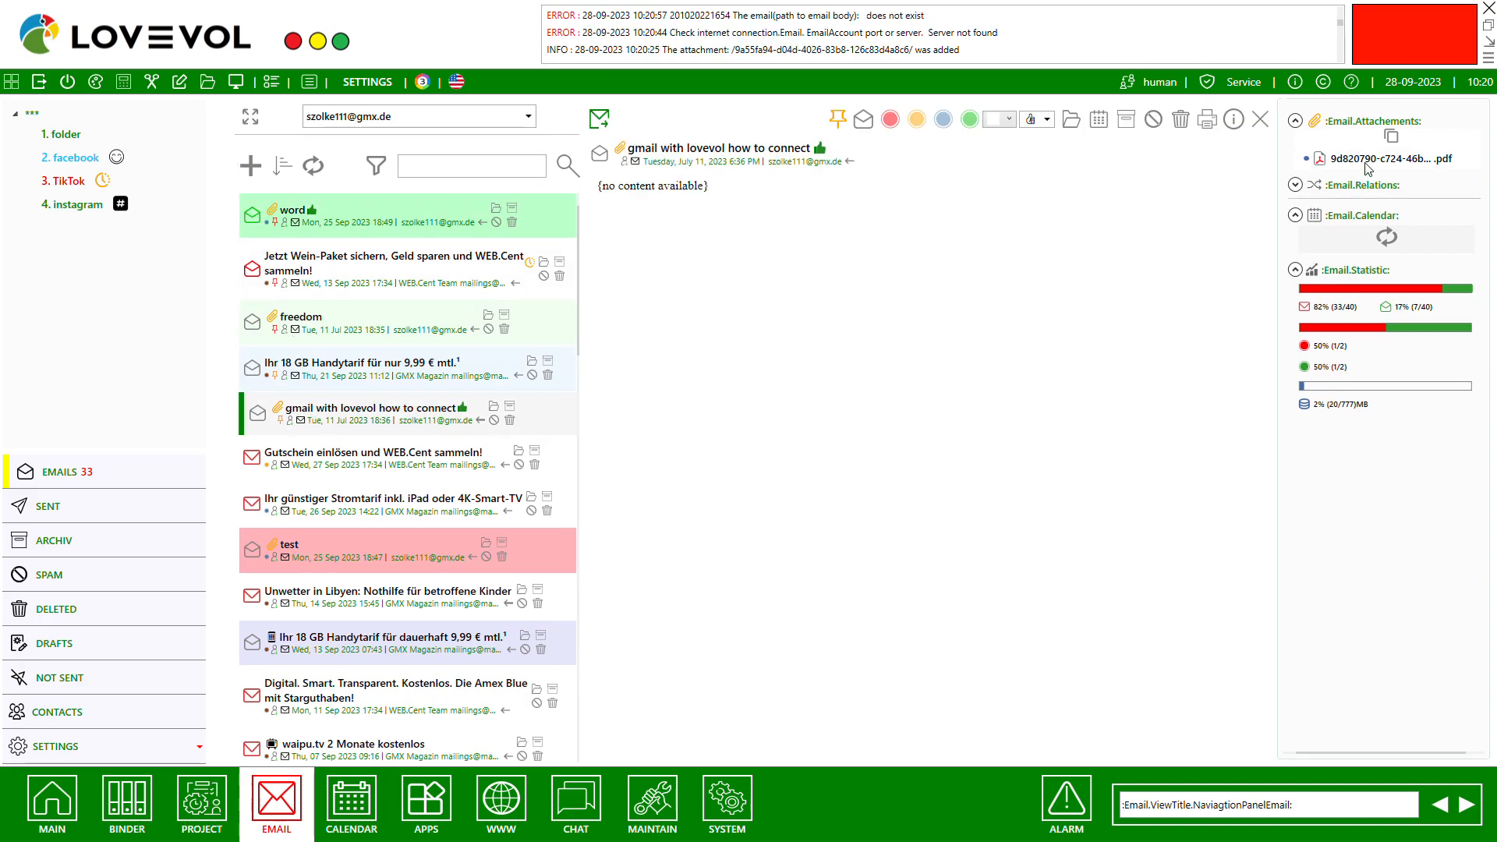
click(338, 328)
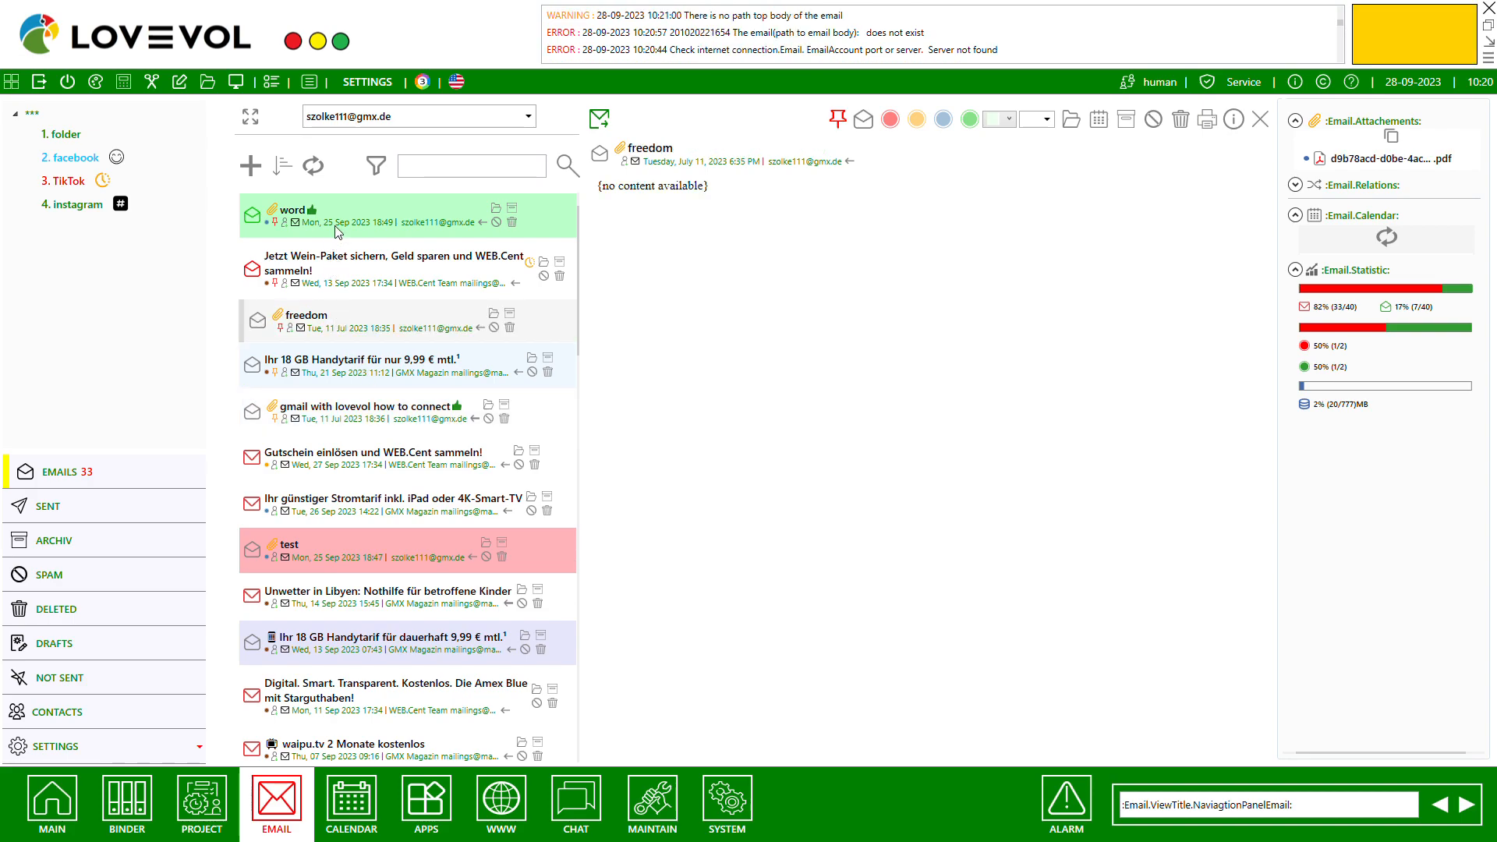
click(337, 226)
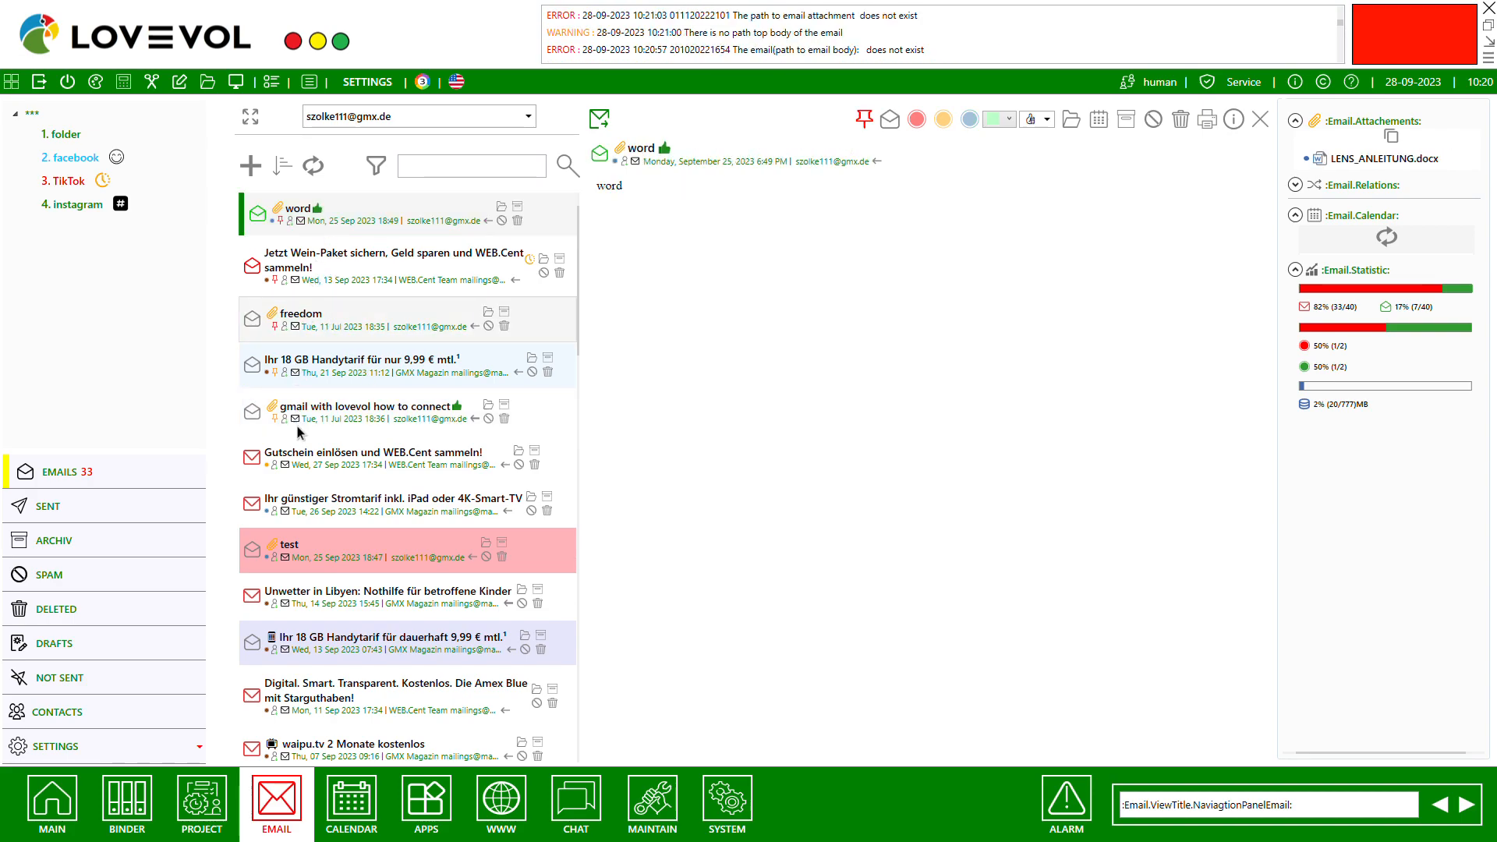
Step: Open the PNG image attached to the "test" email and copy that attachment
click(312, 543)
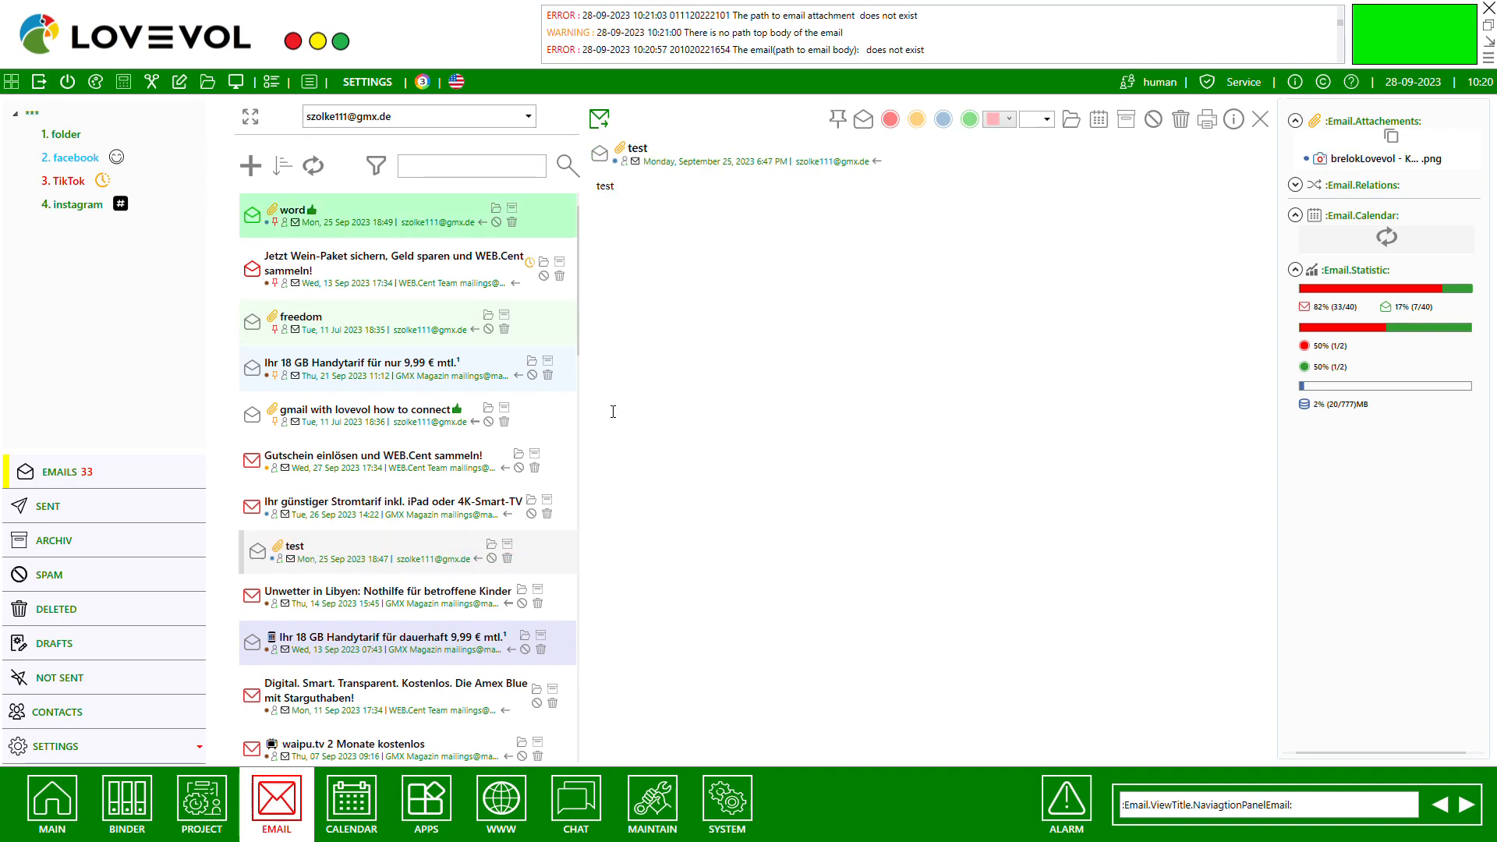
click(1374, 165)
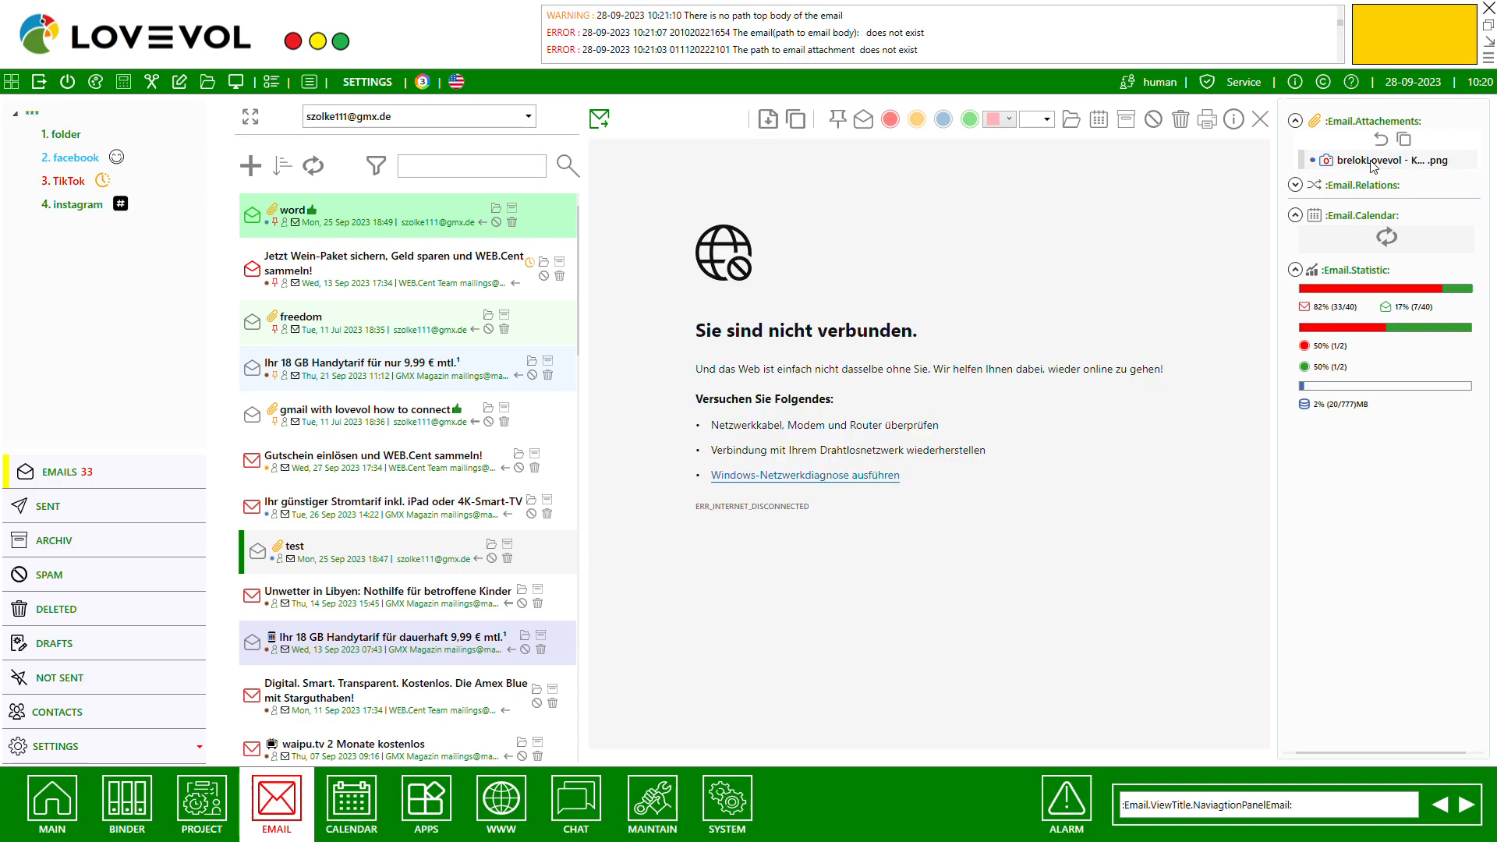
click(1374, 162)
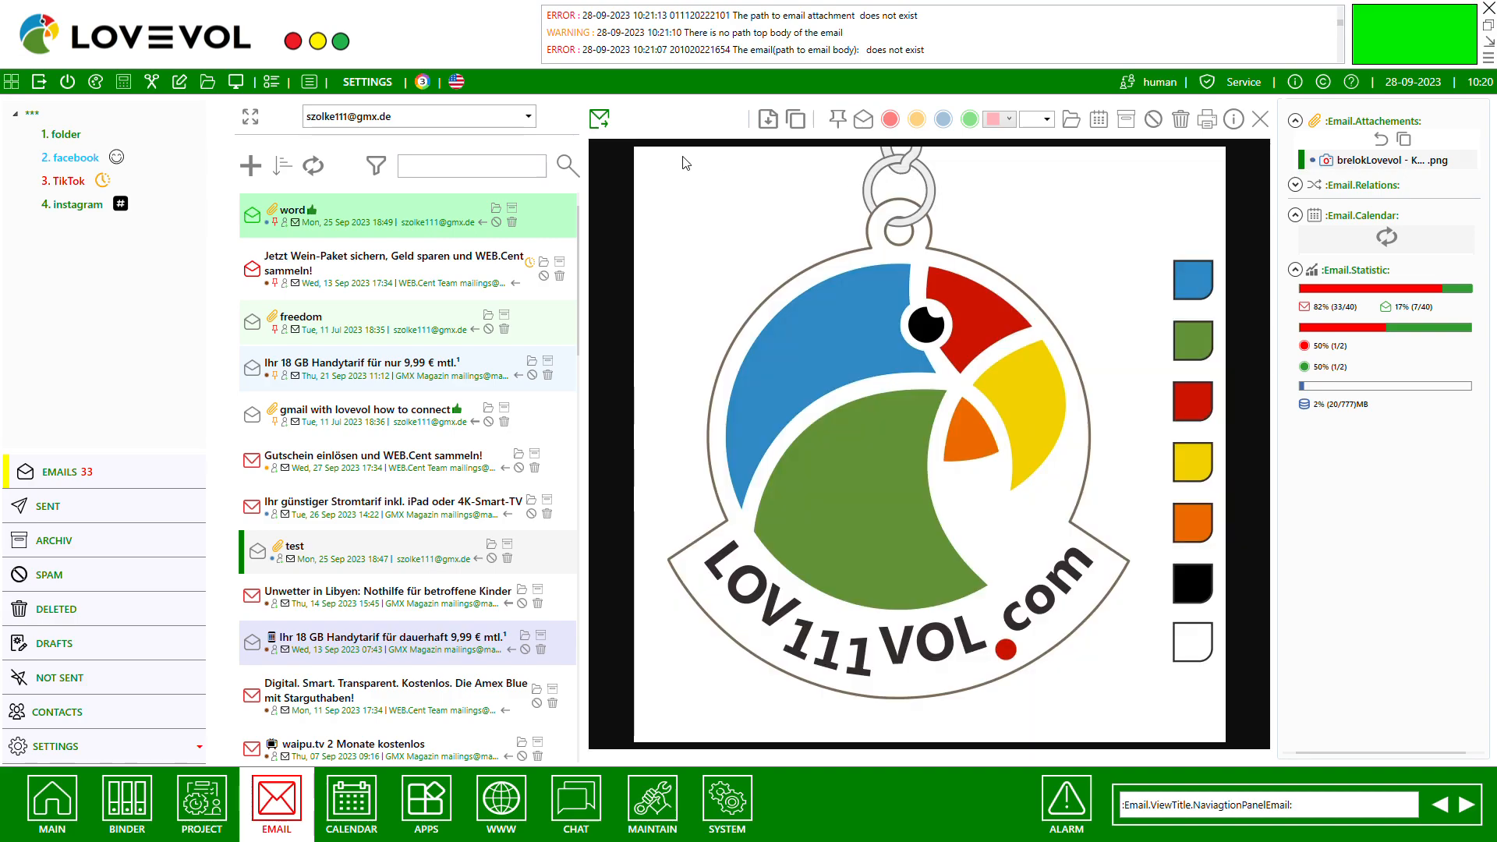
click(797, 120)
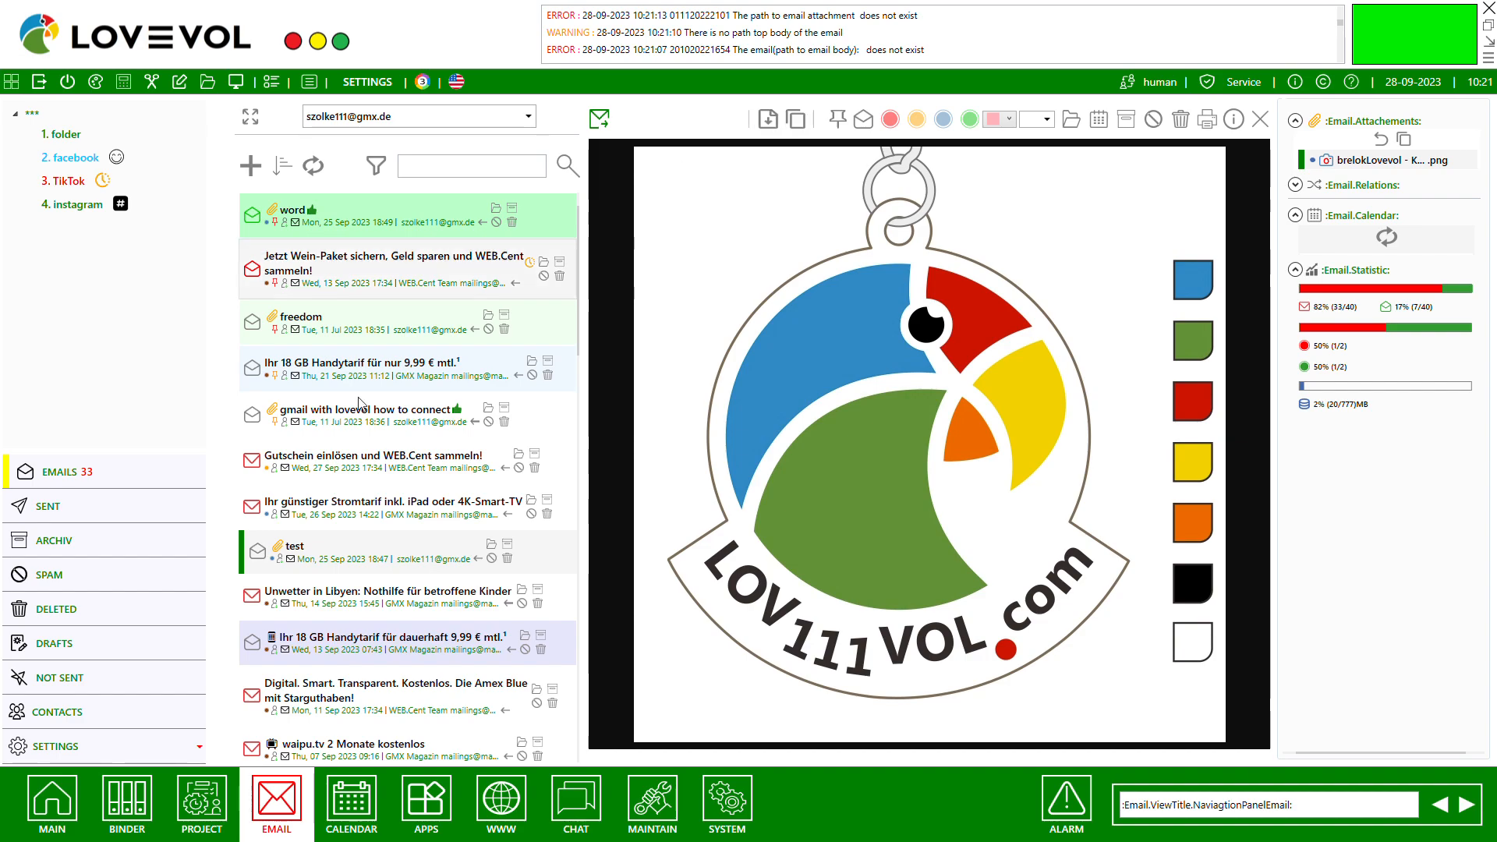
Step: Return to TestBinder, add a sub-document named picture under 2024, and paste the copied image as its attachment
click(123, 821)
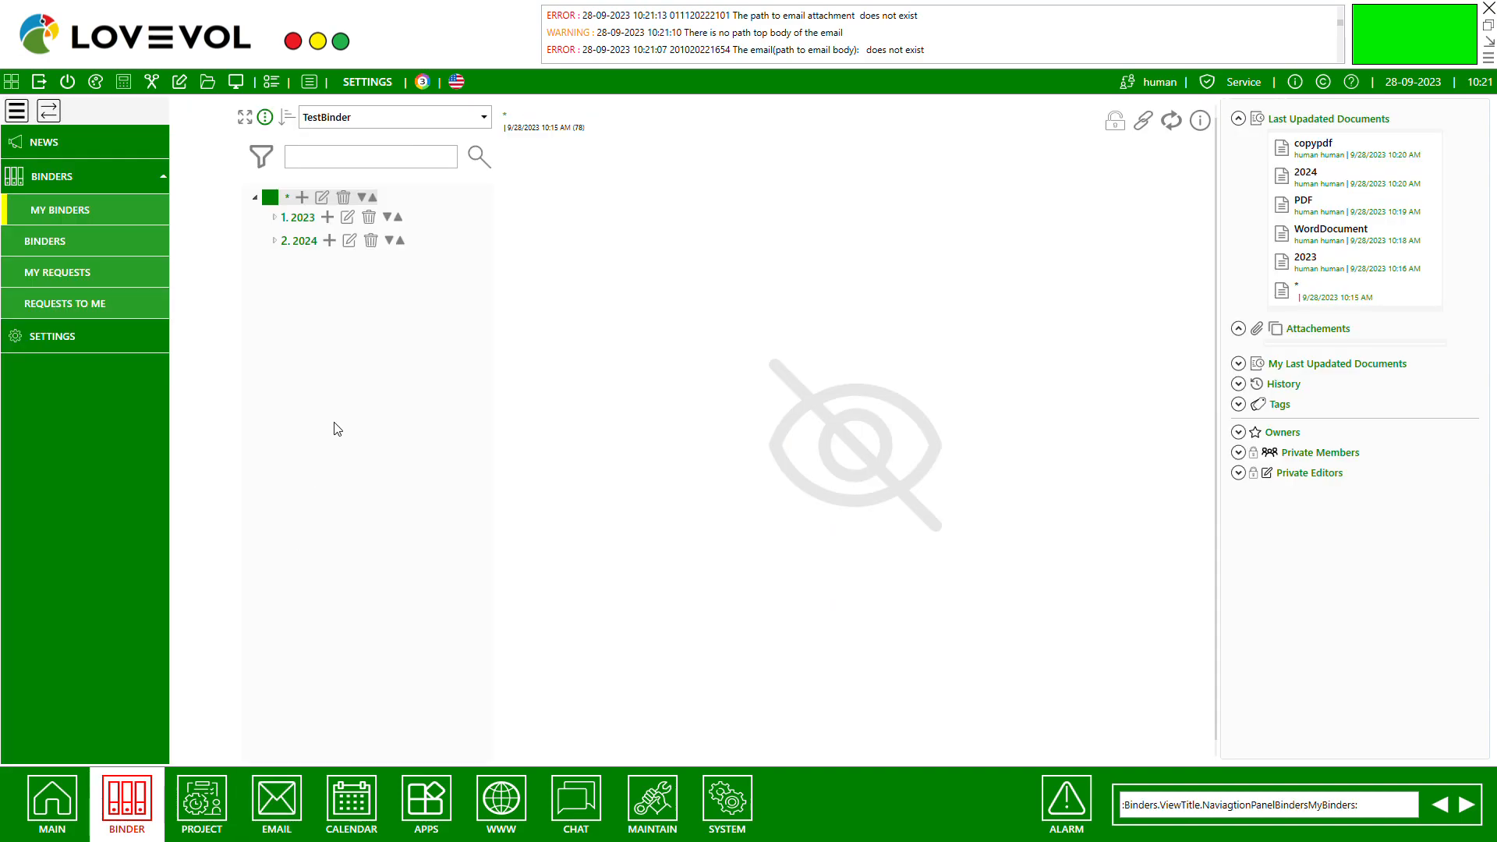
click(276, 241)
click(329, 240)
click(673, 151)
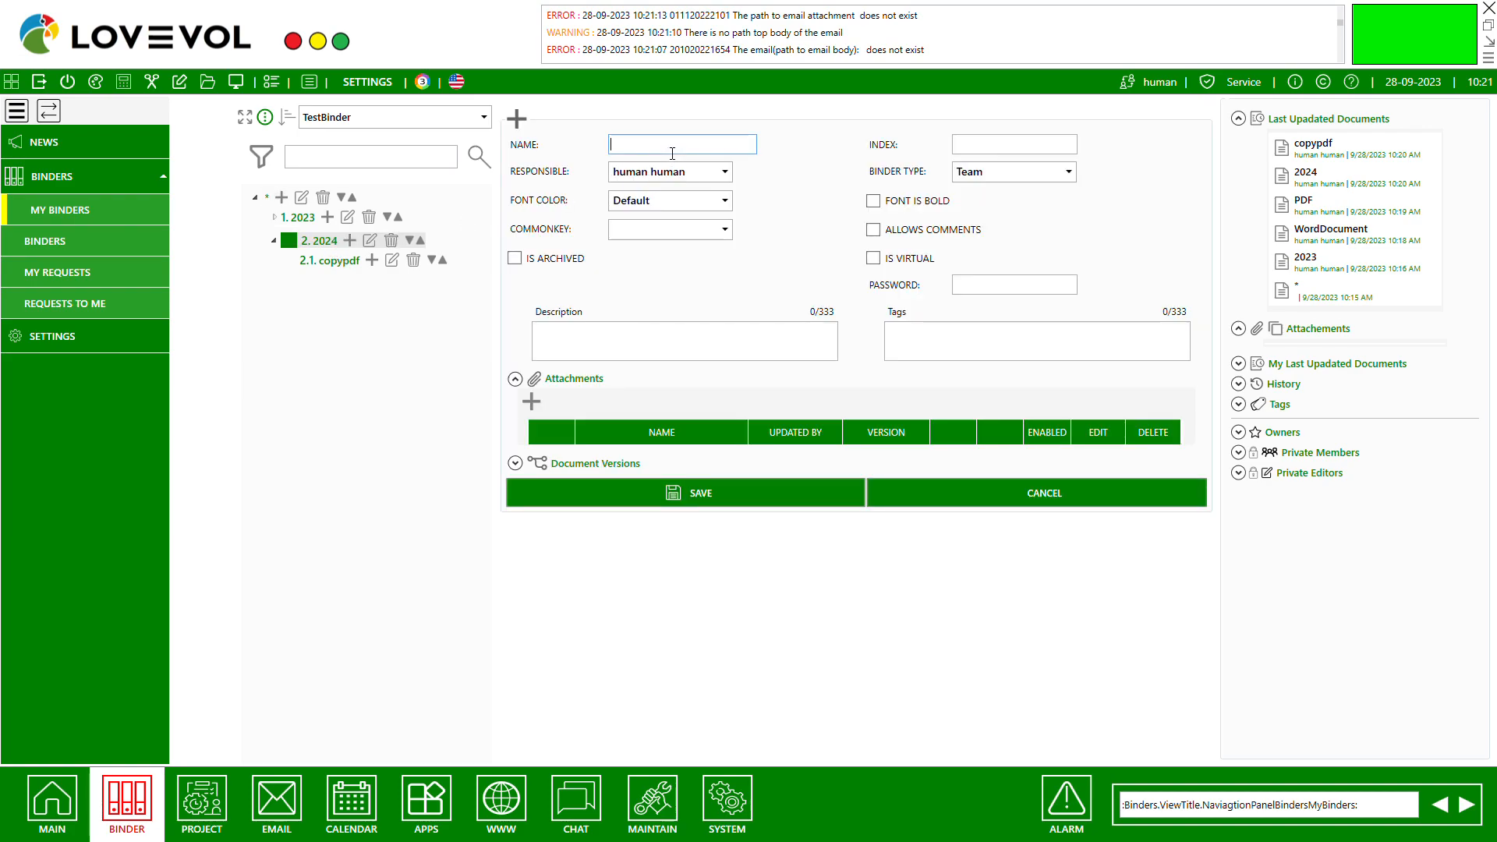
text(picture)
click(531, 401)
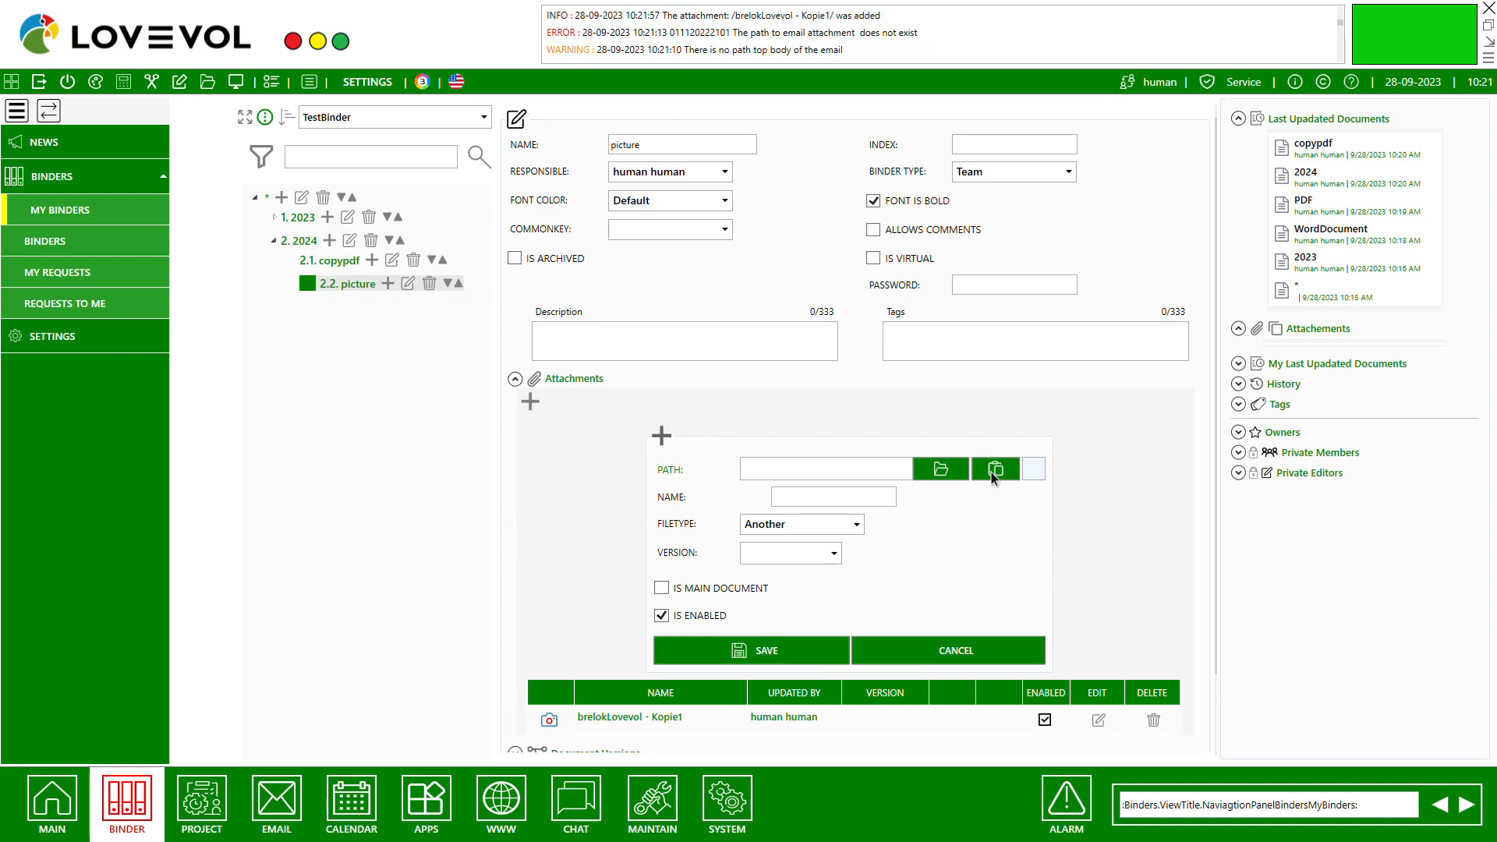
Step: Mark the pasted brelokLovevol - Kopie1 attachment as the main document and save picture
click(1098, 720)
click(662, 588)
click(699, 651)
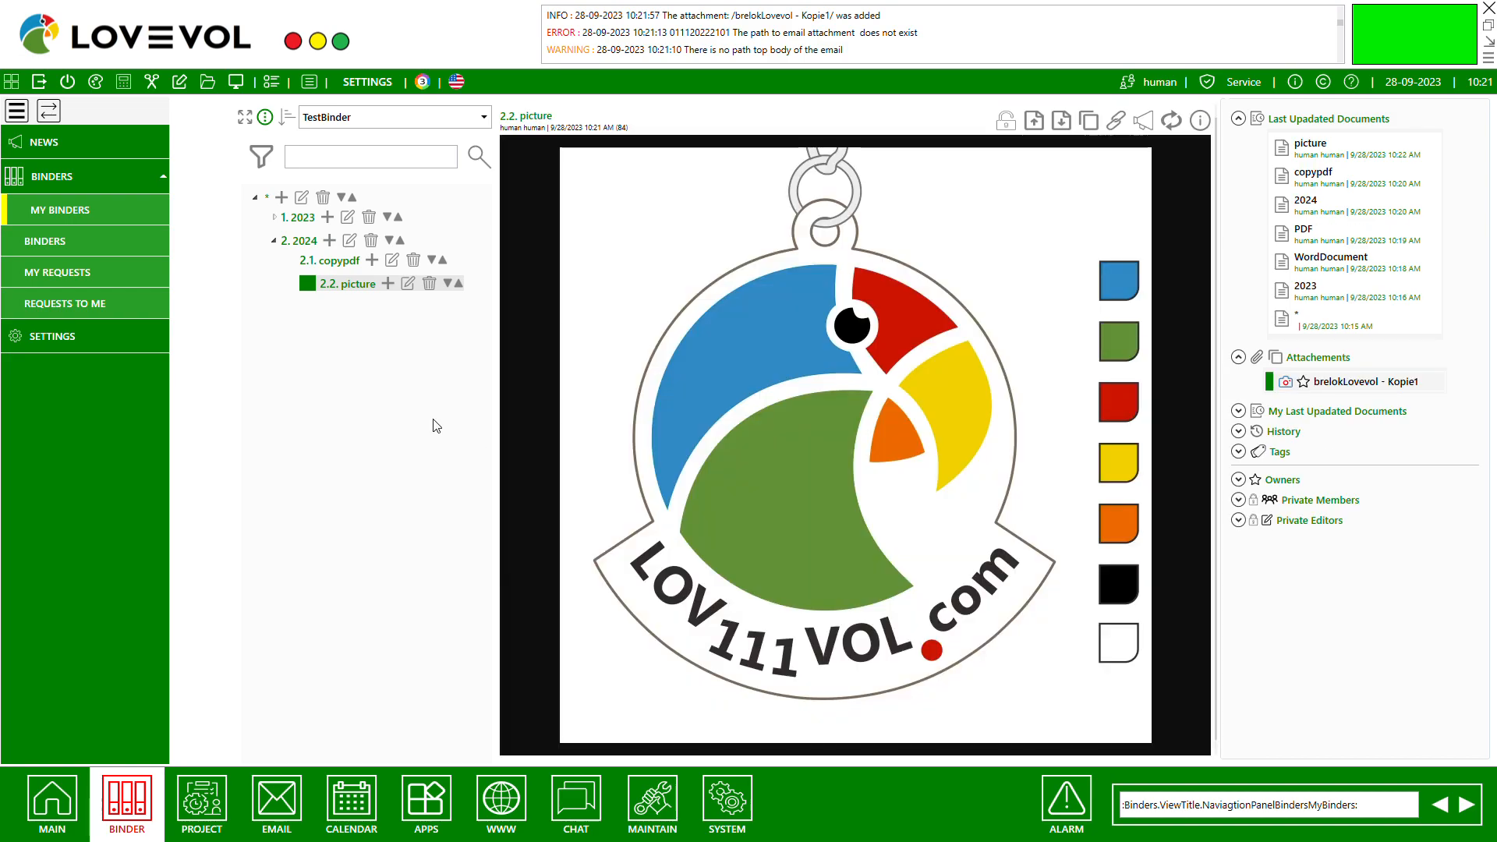
Step: Start a document named MiniTotalComander under the binder's root entry, with a new attachment of file type FolderCommander
click(282, 197)
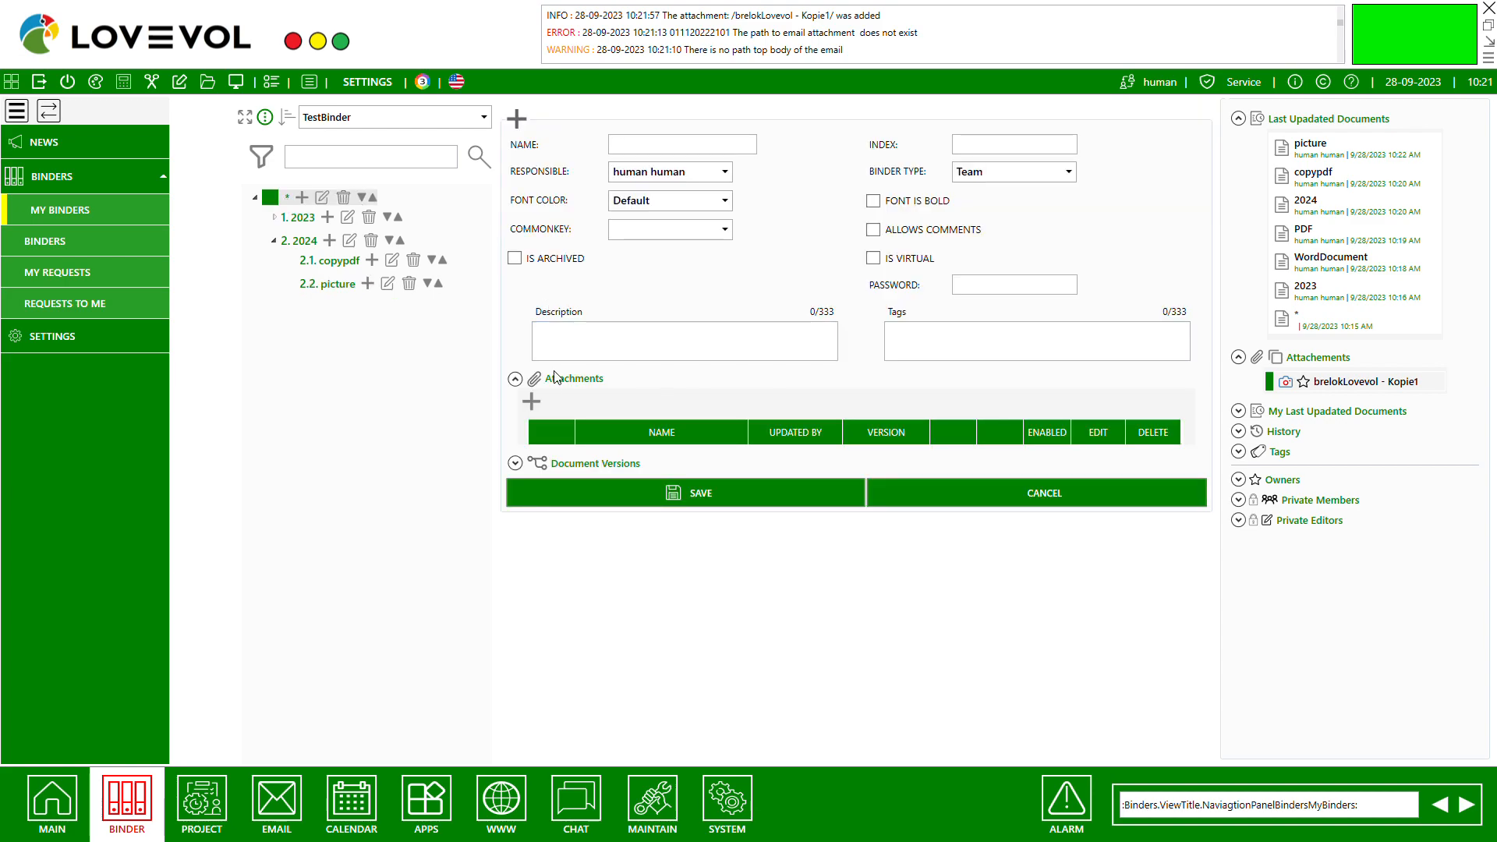
click(532, 402)
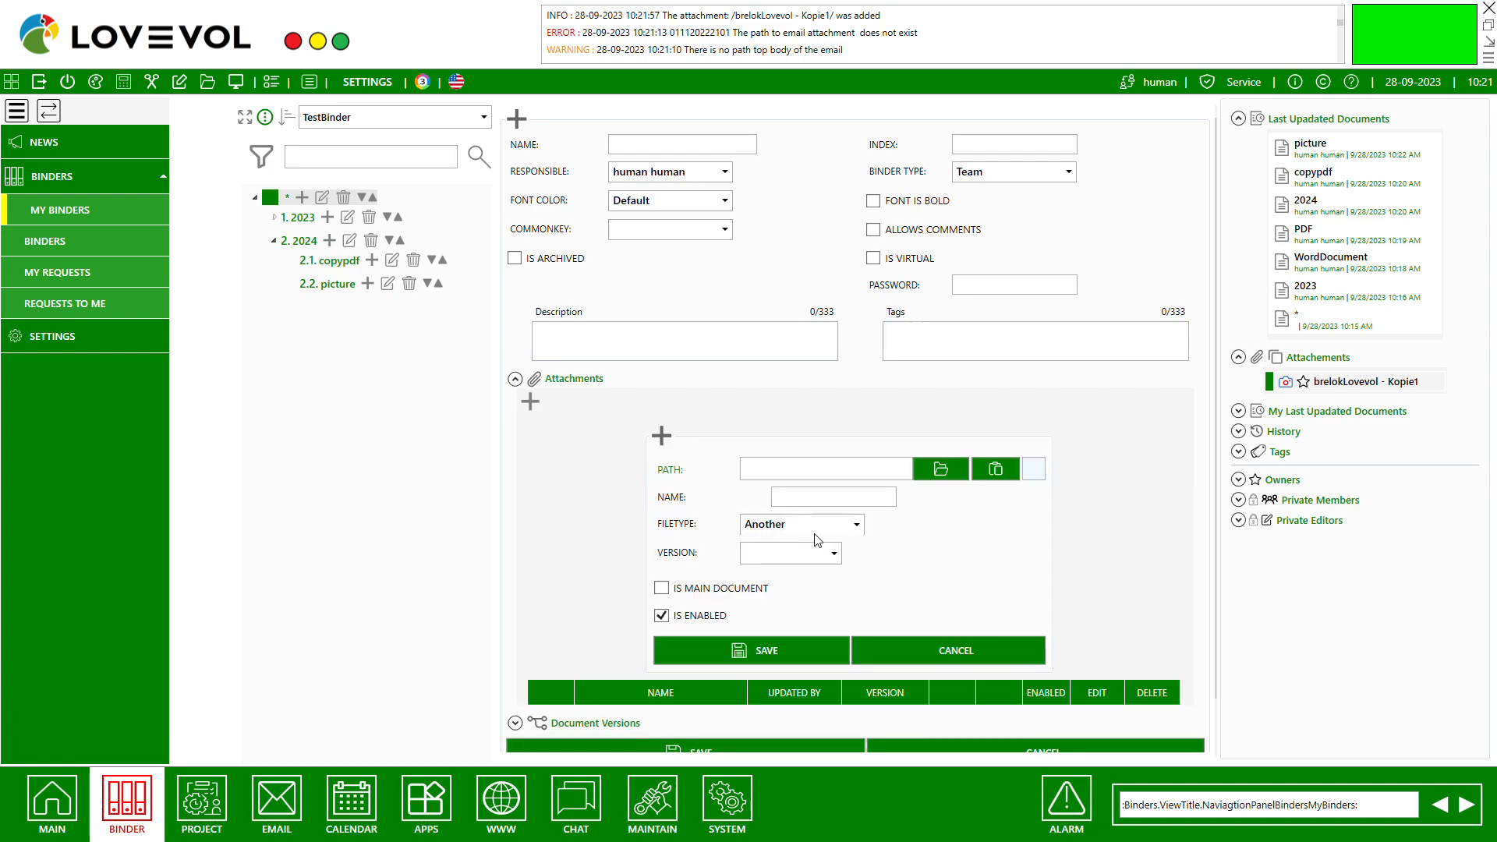
click(841, 671)
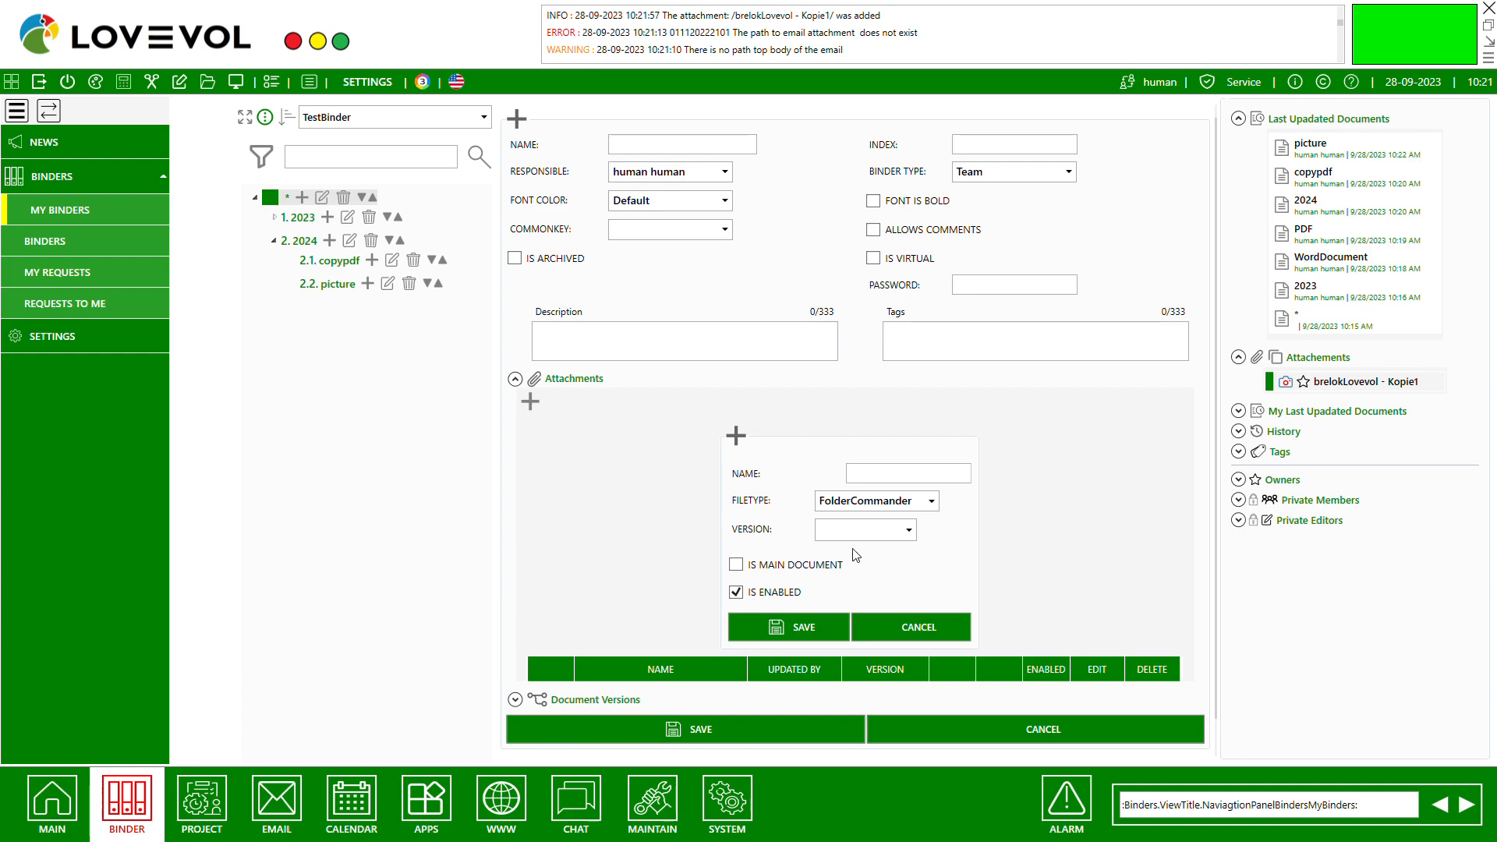
click(868, 469)
click(664, 145)
text(MiniTotalComander)
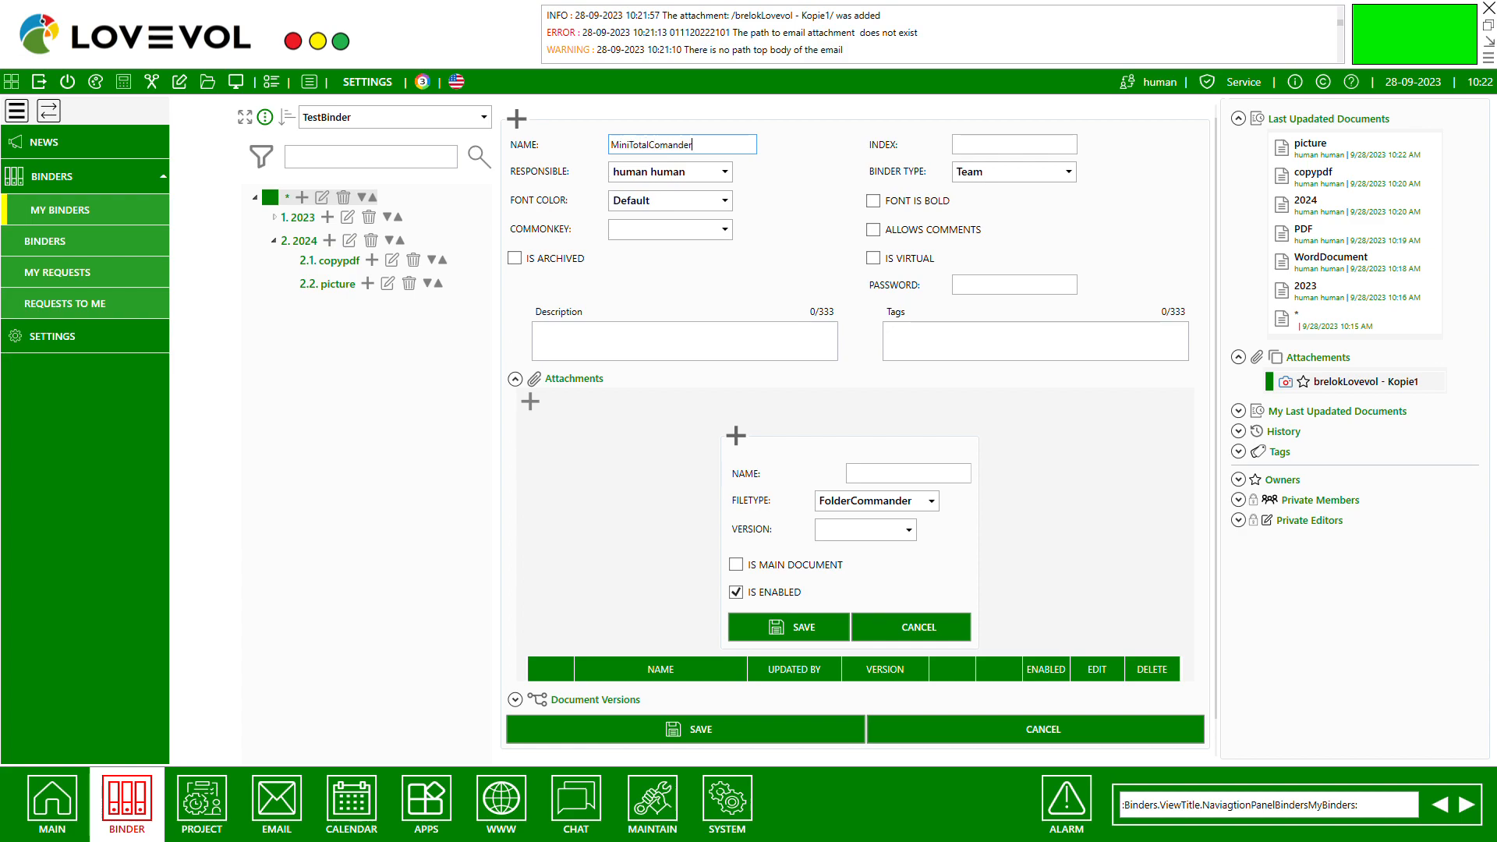
Step: Name the FolderCommander attachment totalcomanbder, mark it as the main document, and save it with MiniTotalComander
click(874, 480)
text(totalcomanbde)
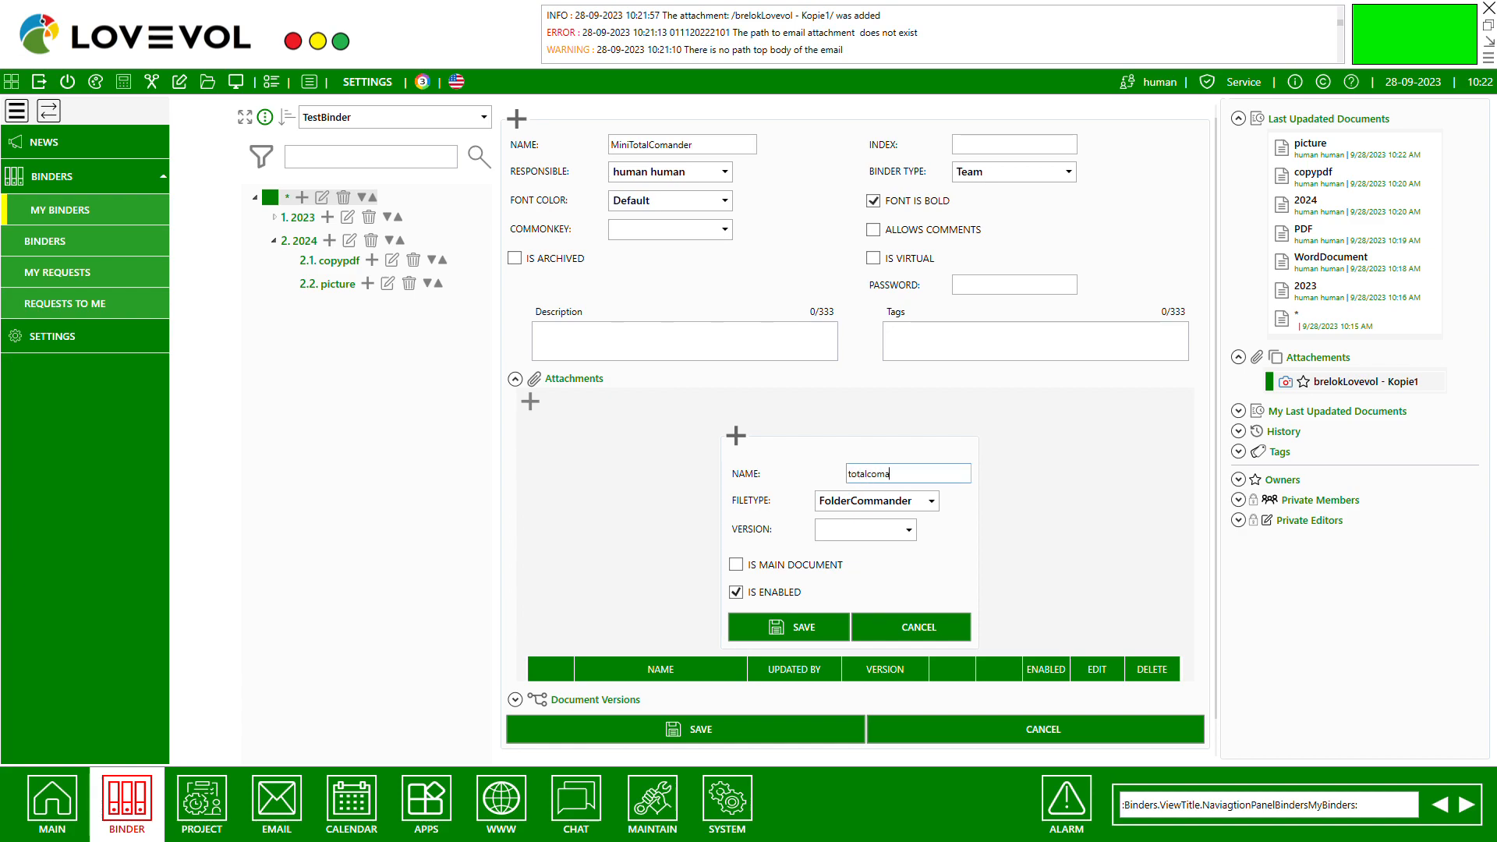
click(733, 565)
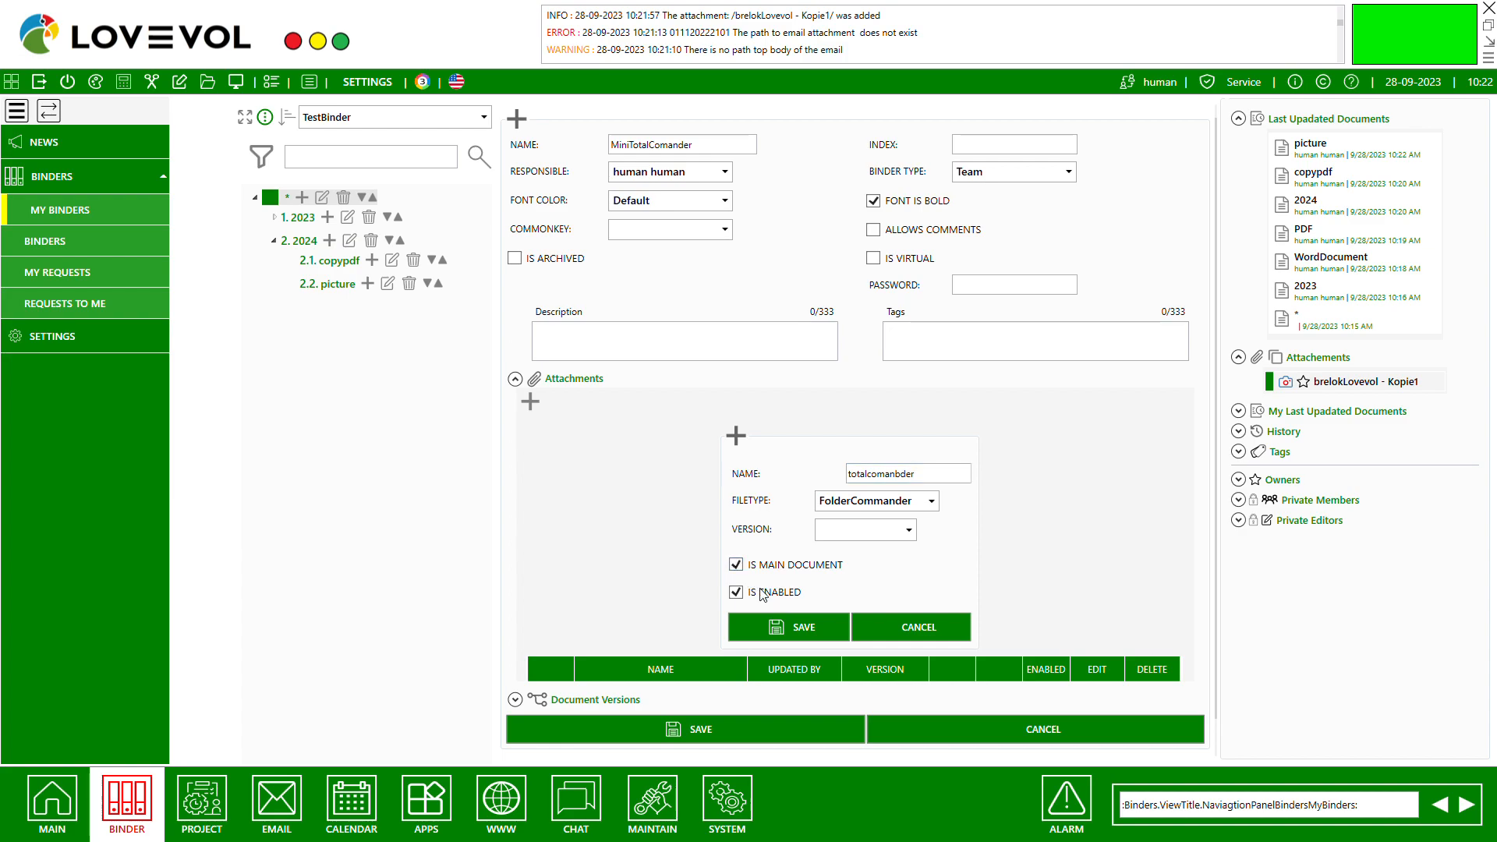
click(776, 630)
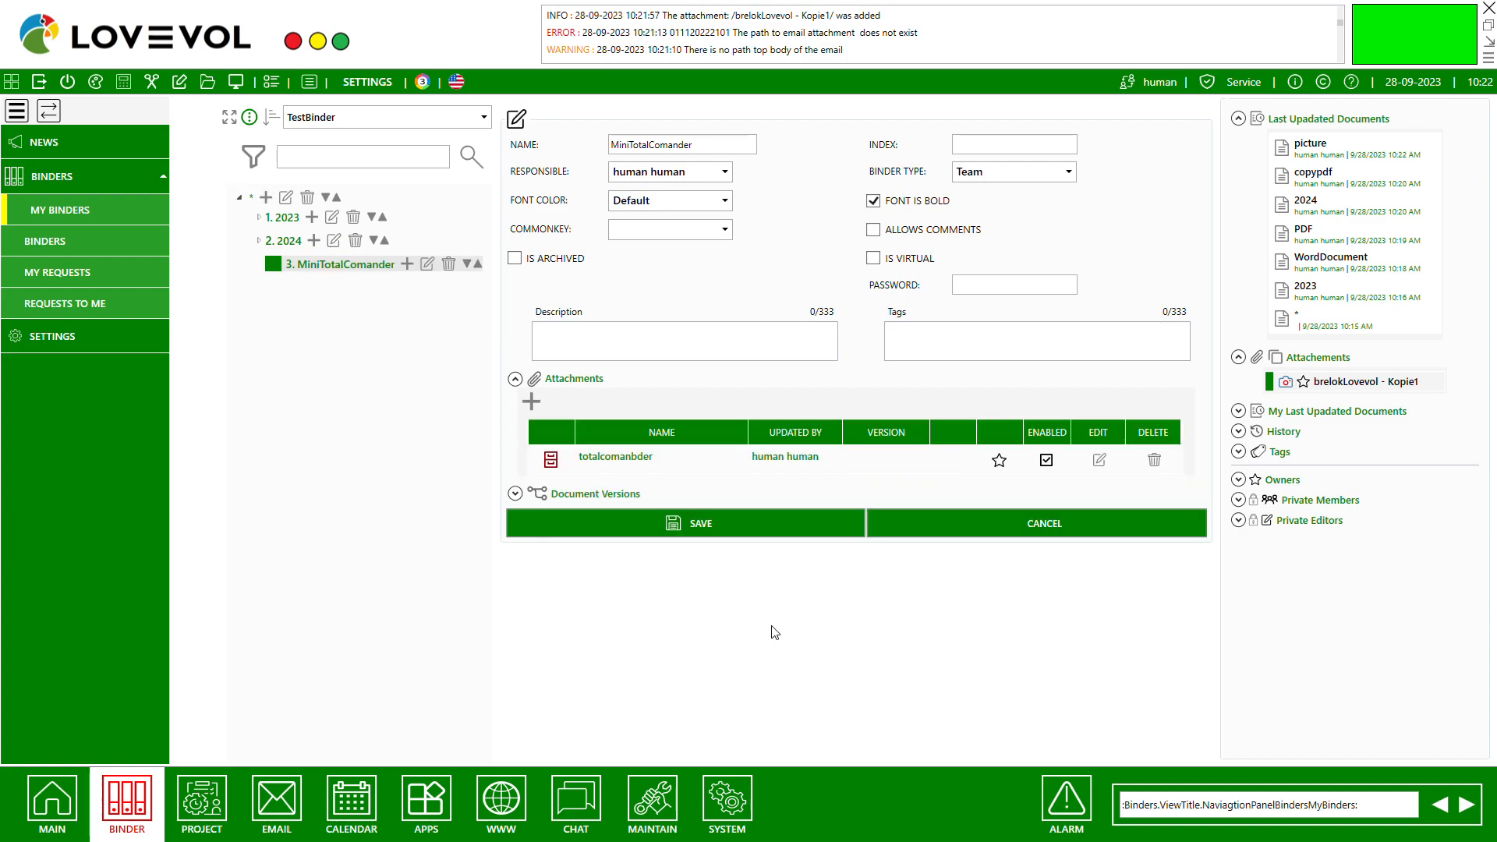
click(722, 527)
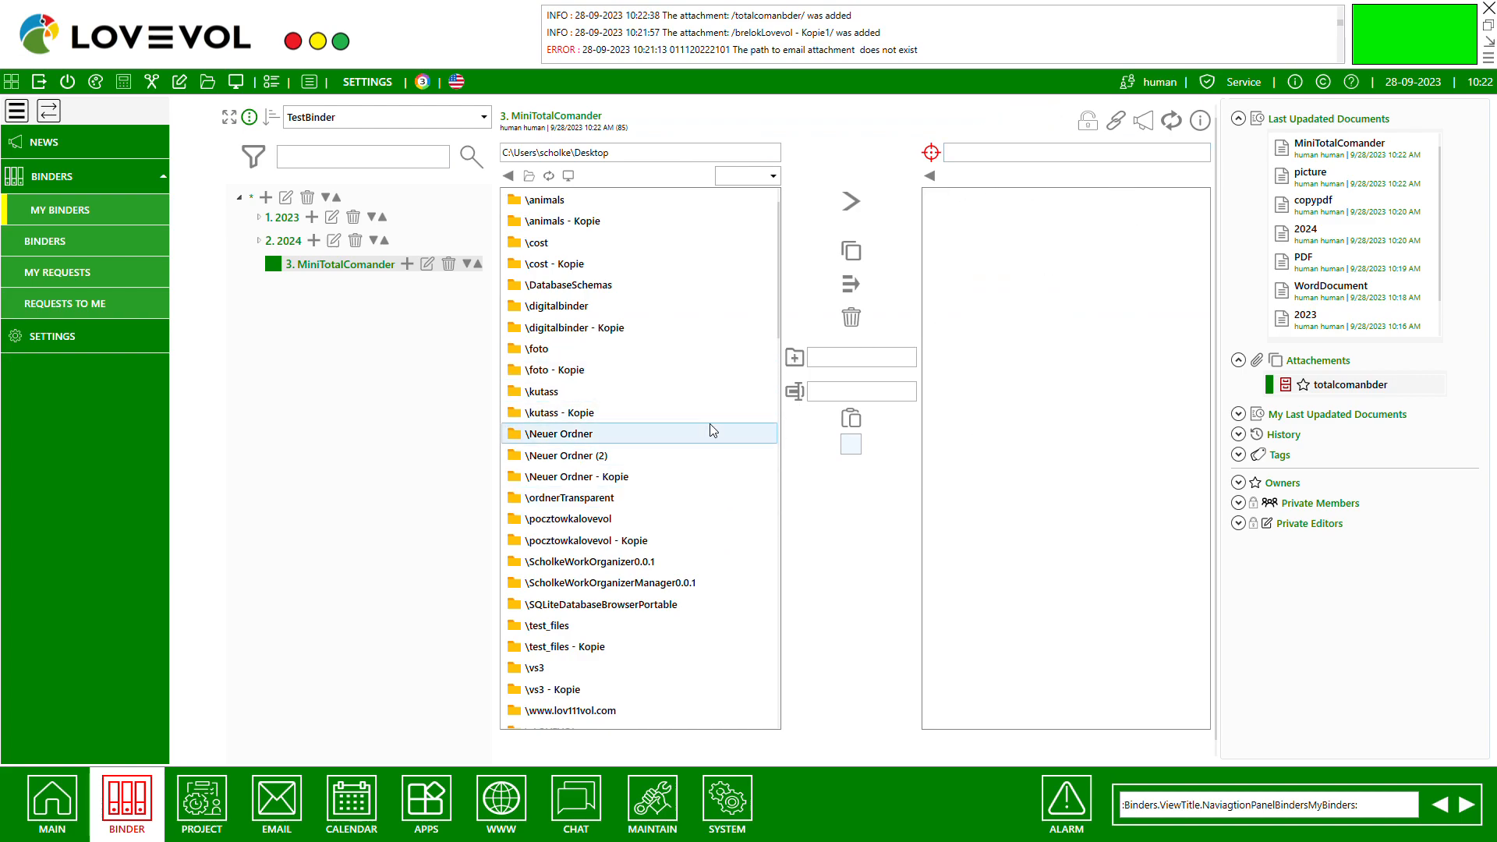
Step: Copy animalsPHOTO5.png from the Desktop folder into MiniTotalComander's own file storage
scroll(711, 430, down, 5)
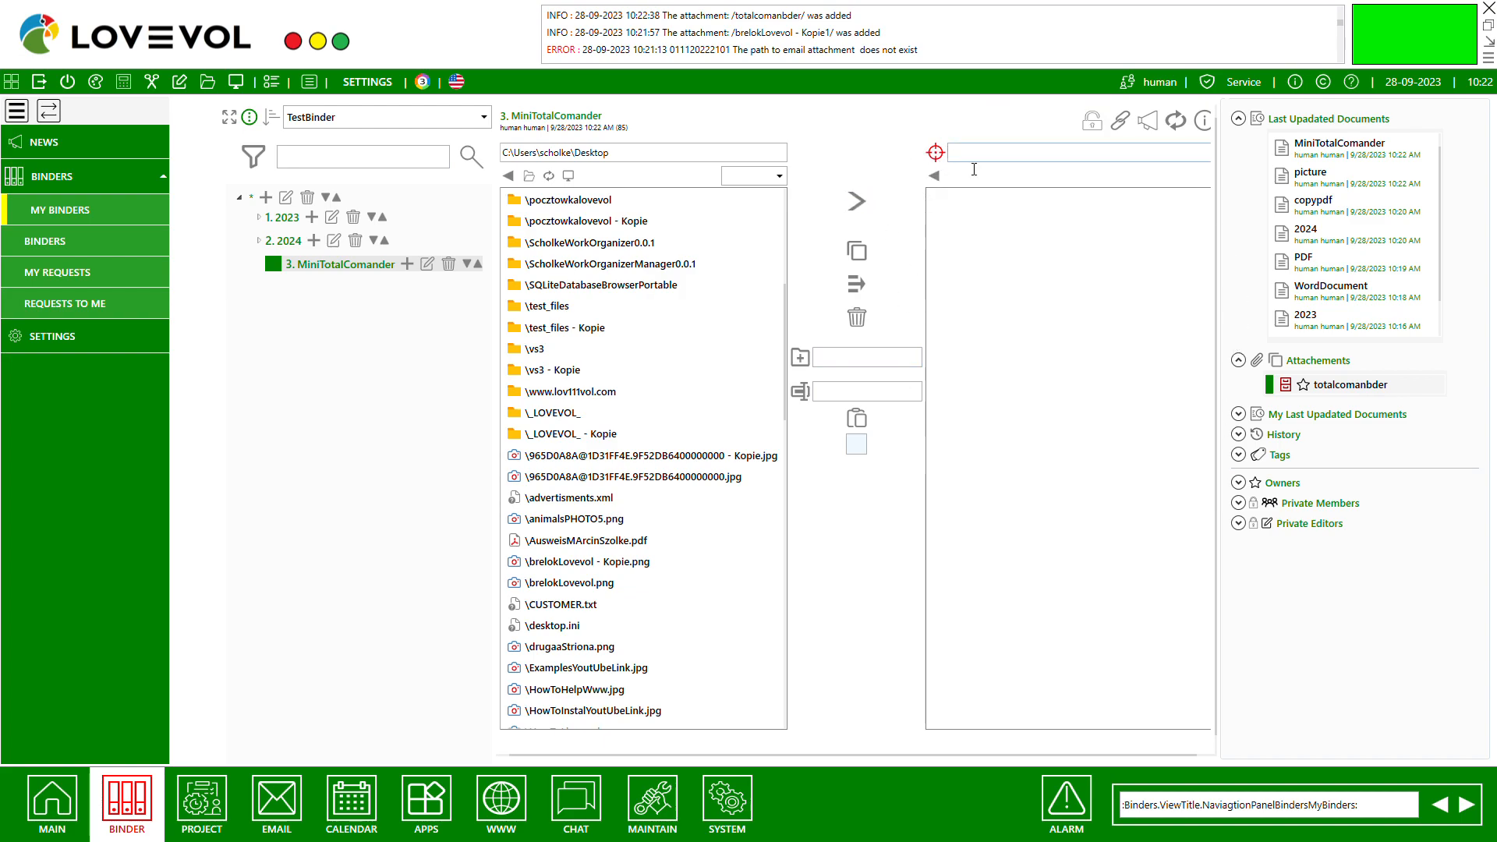
click(857, 204)
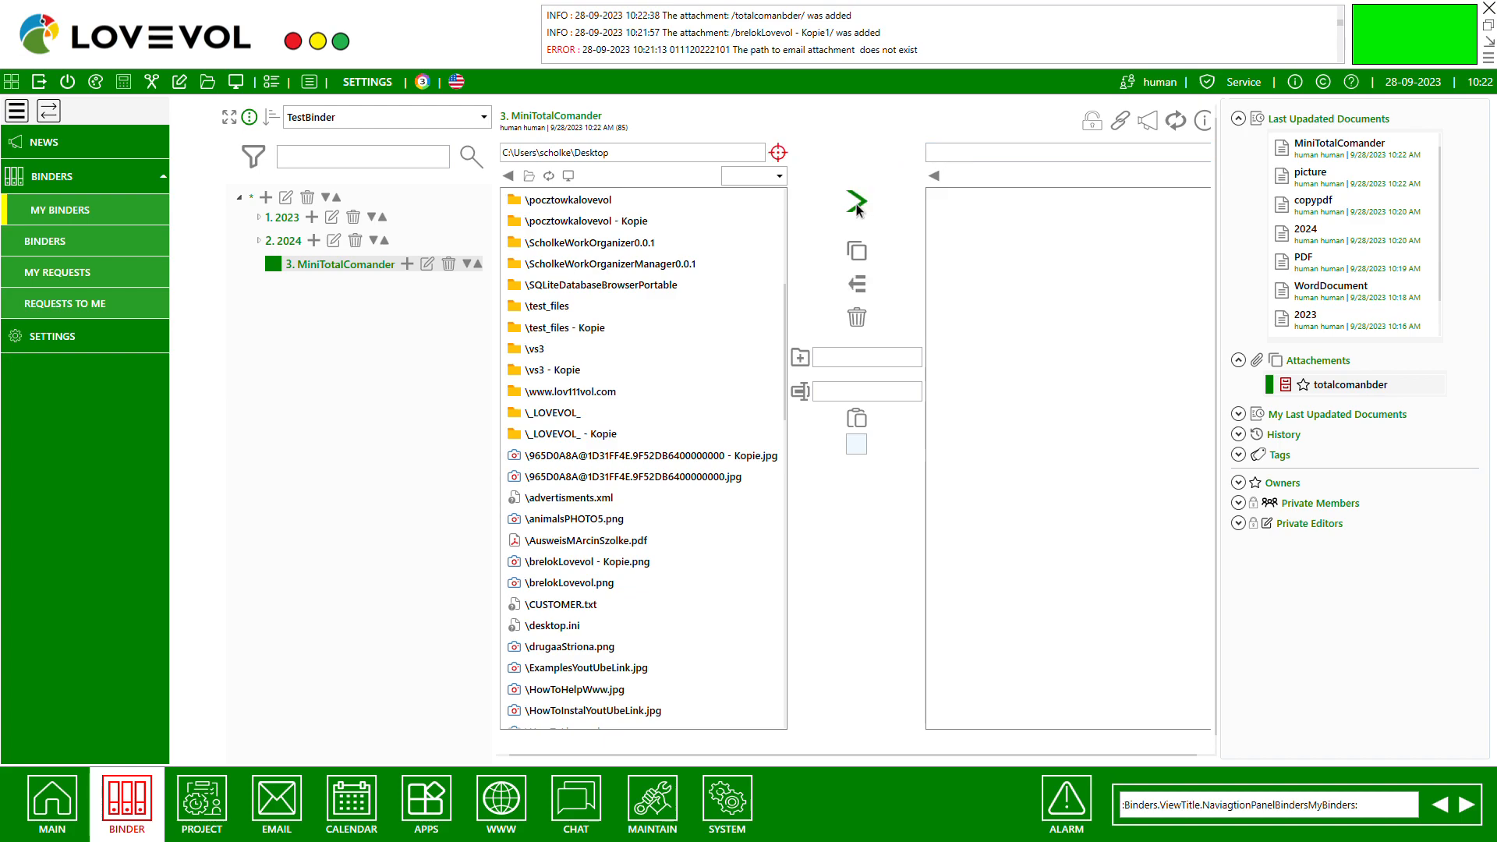
click(857, 204)
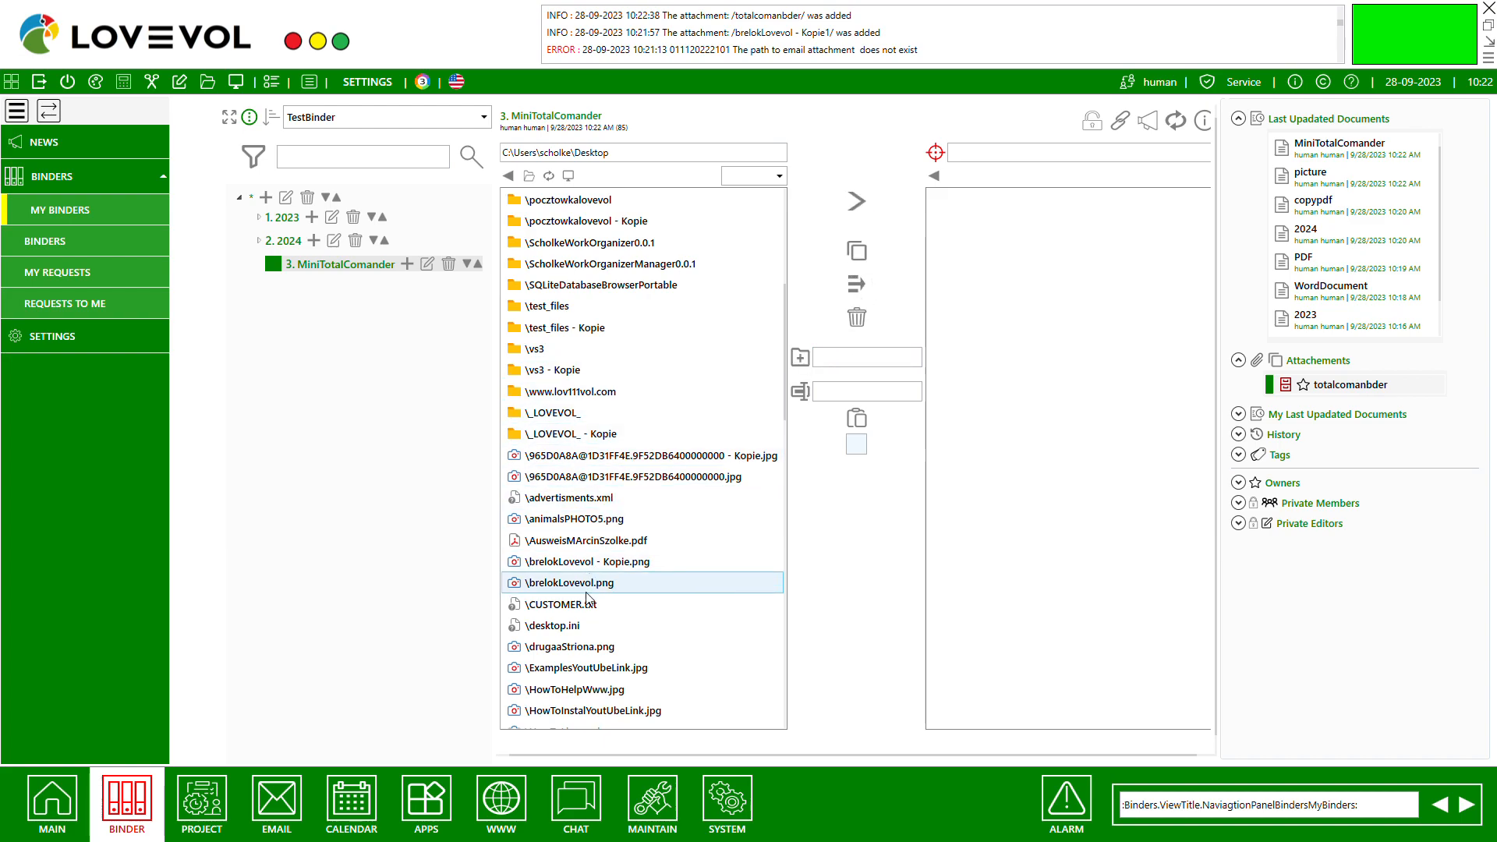
click(600, 521)
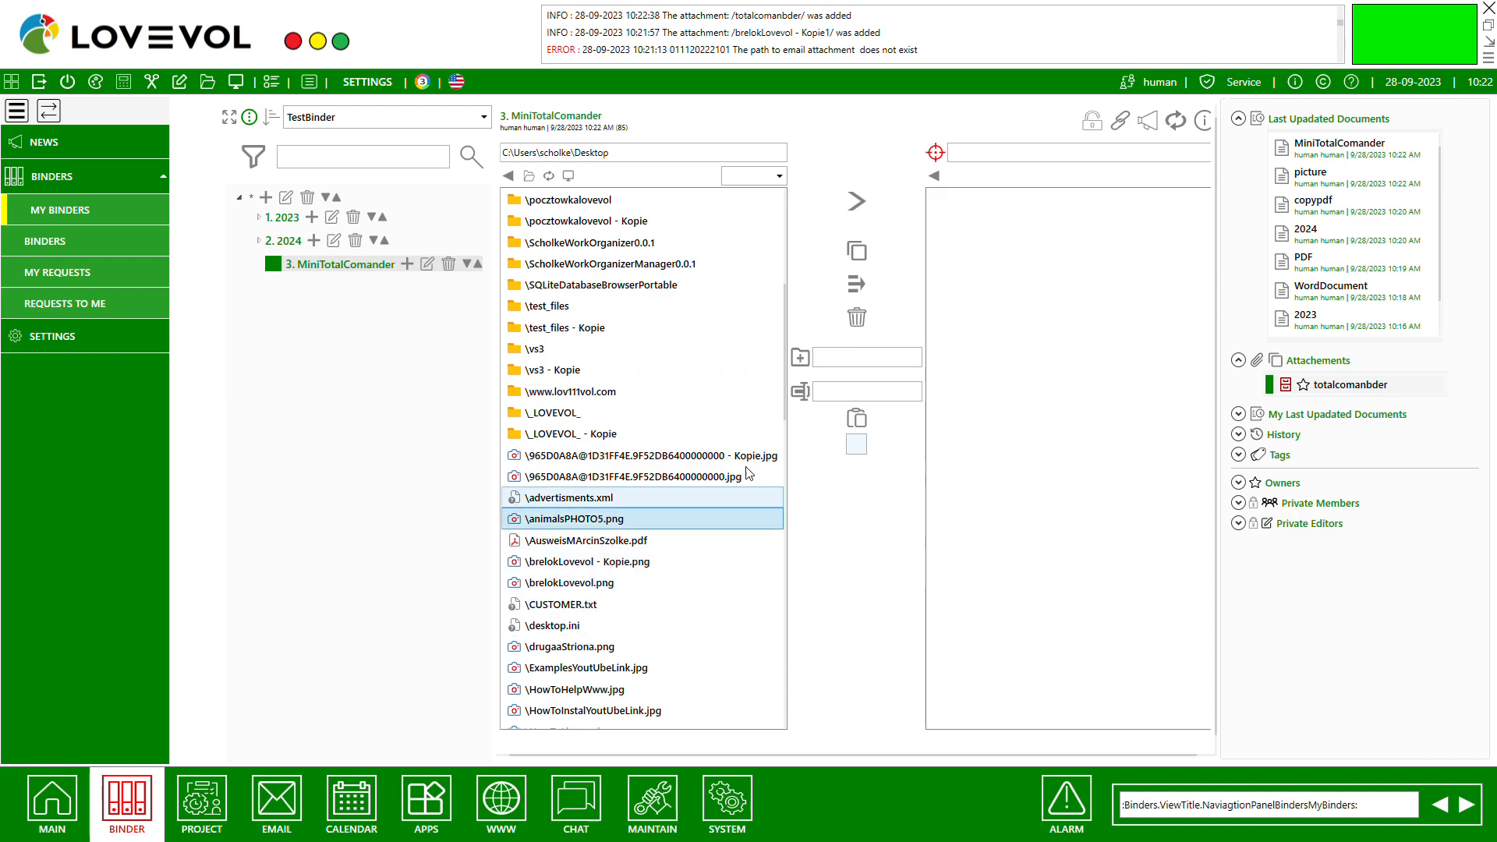
click(856, 251)
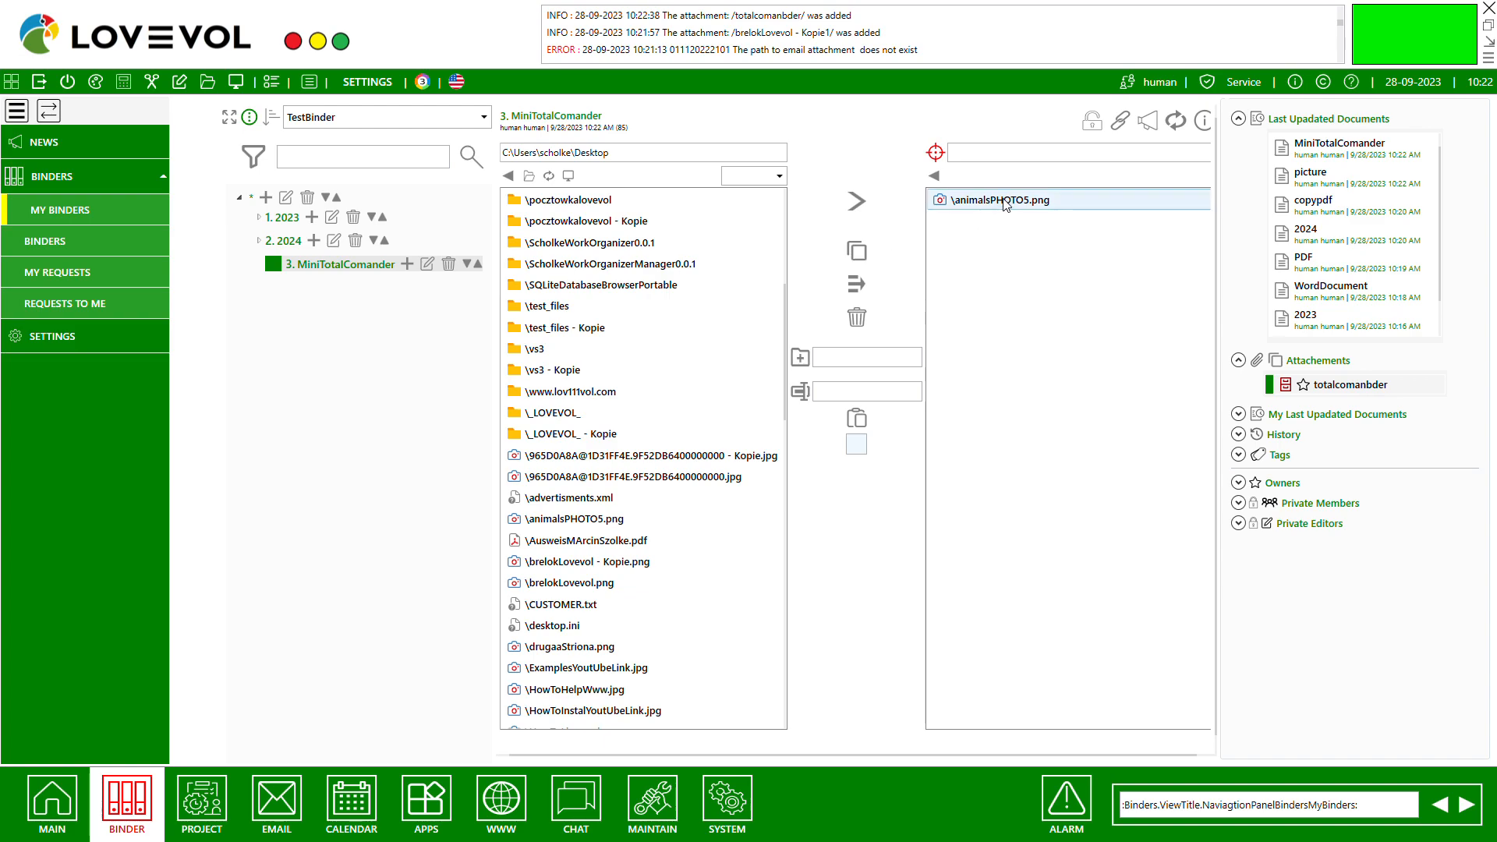
Step: Create a folder named folder in MiniTotalComander's file storage and rename it folder222
click(864, 362)
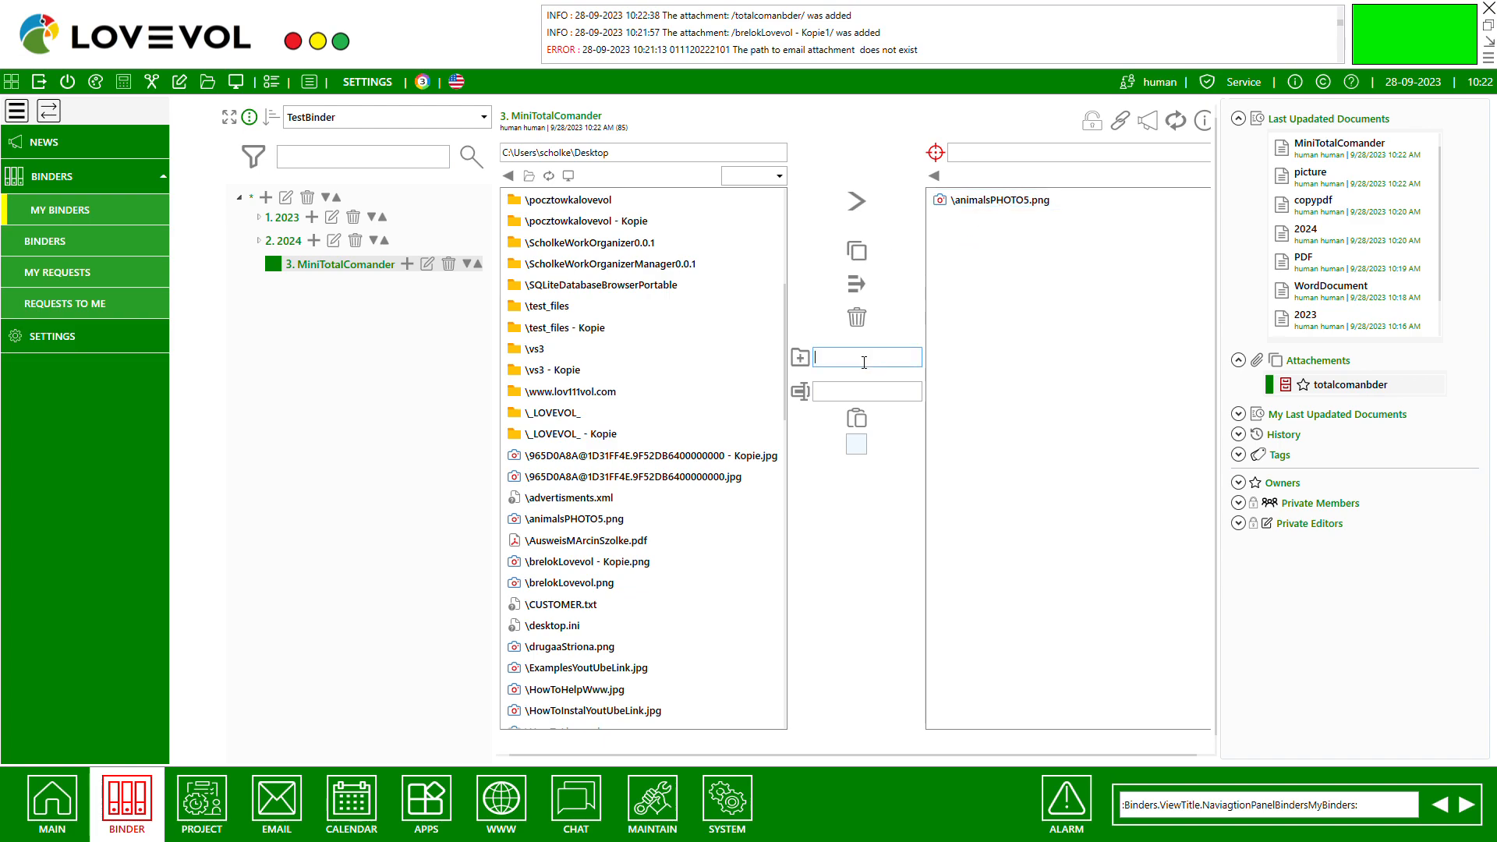
text(folder)
click(801, 357)
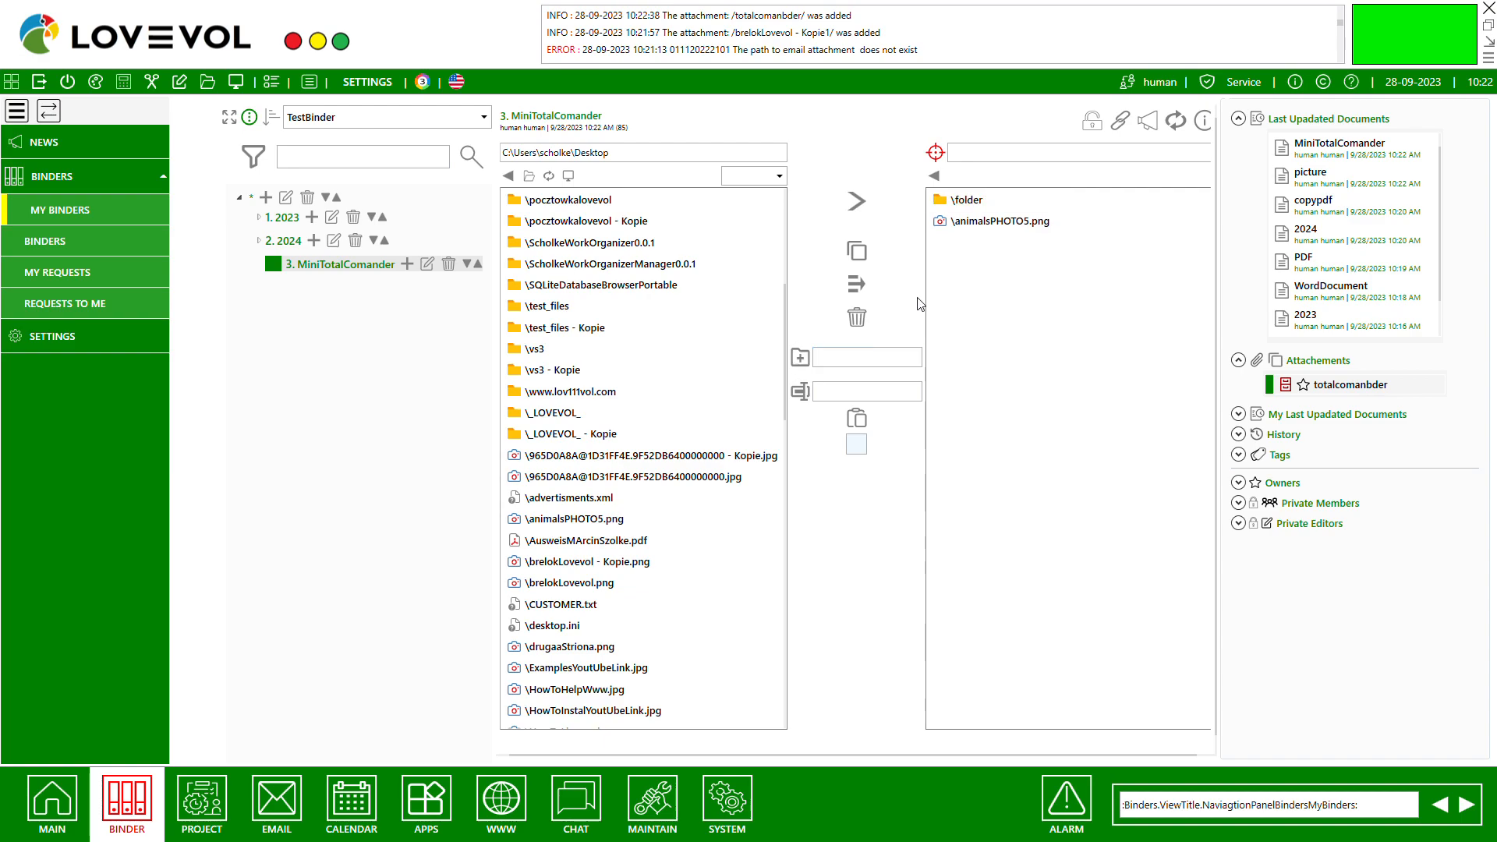
click(968, 209)
click(862, 397)
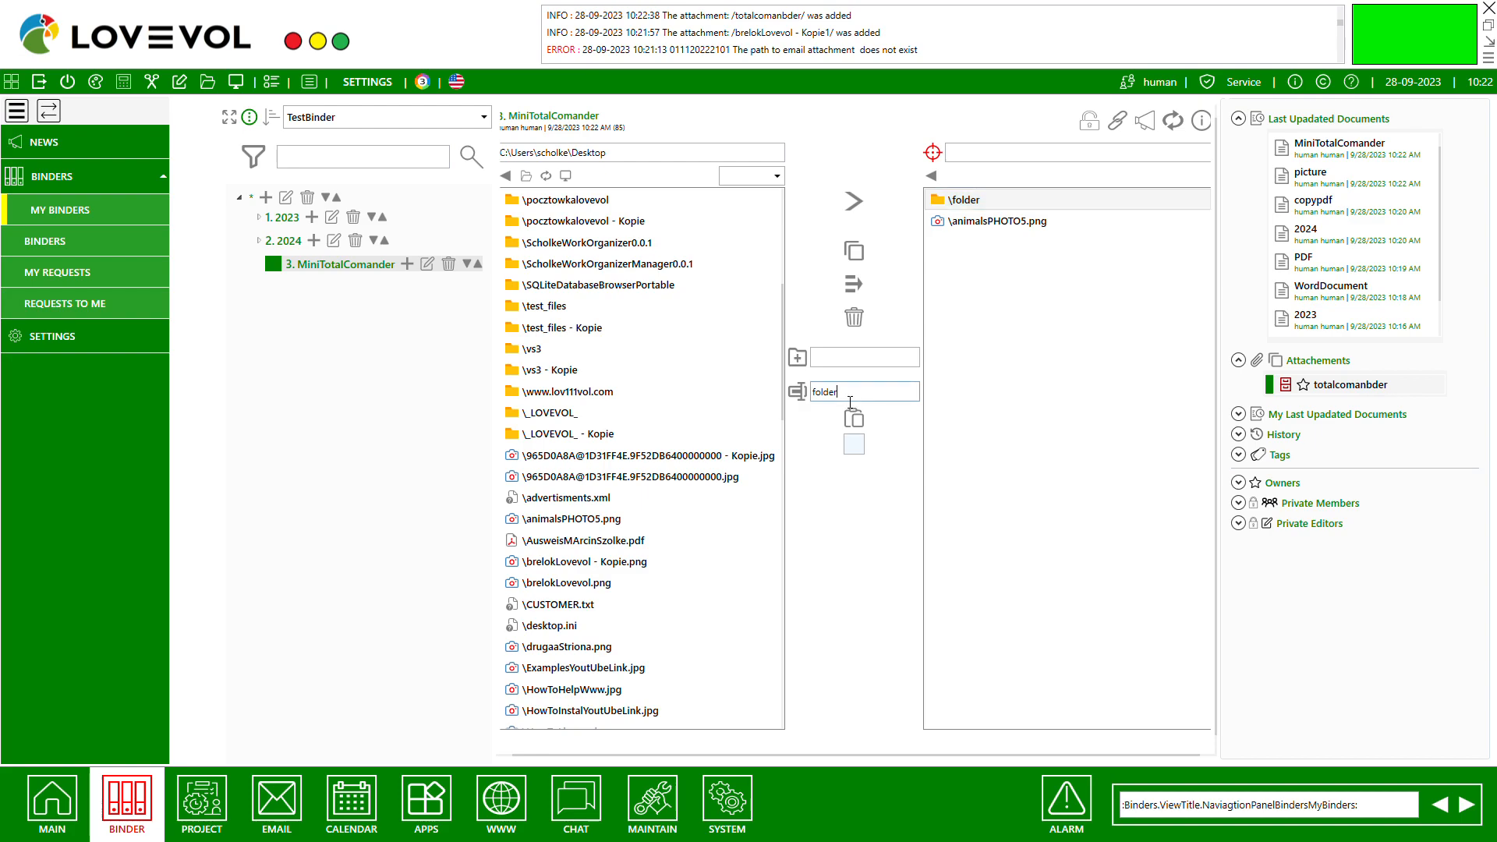
text(222)
click(798, 391)
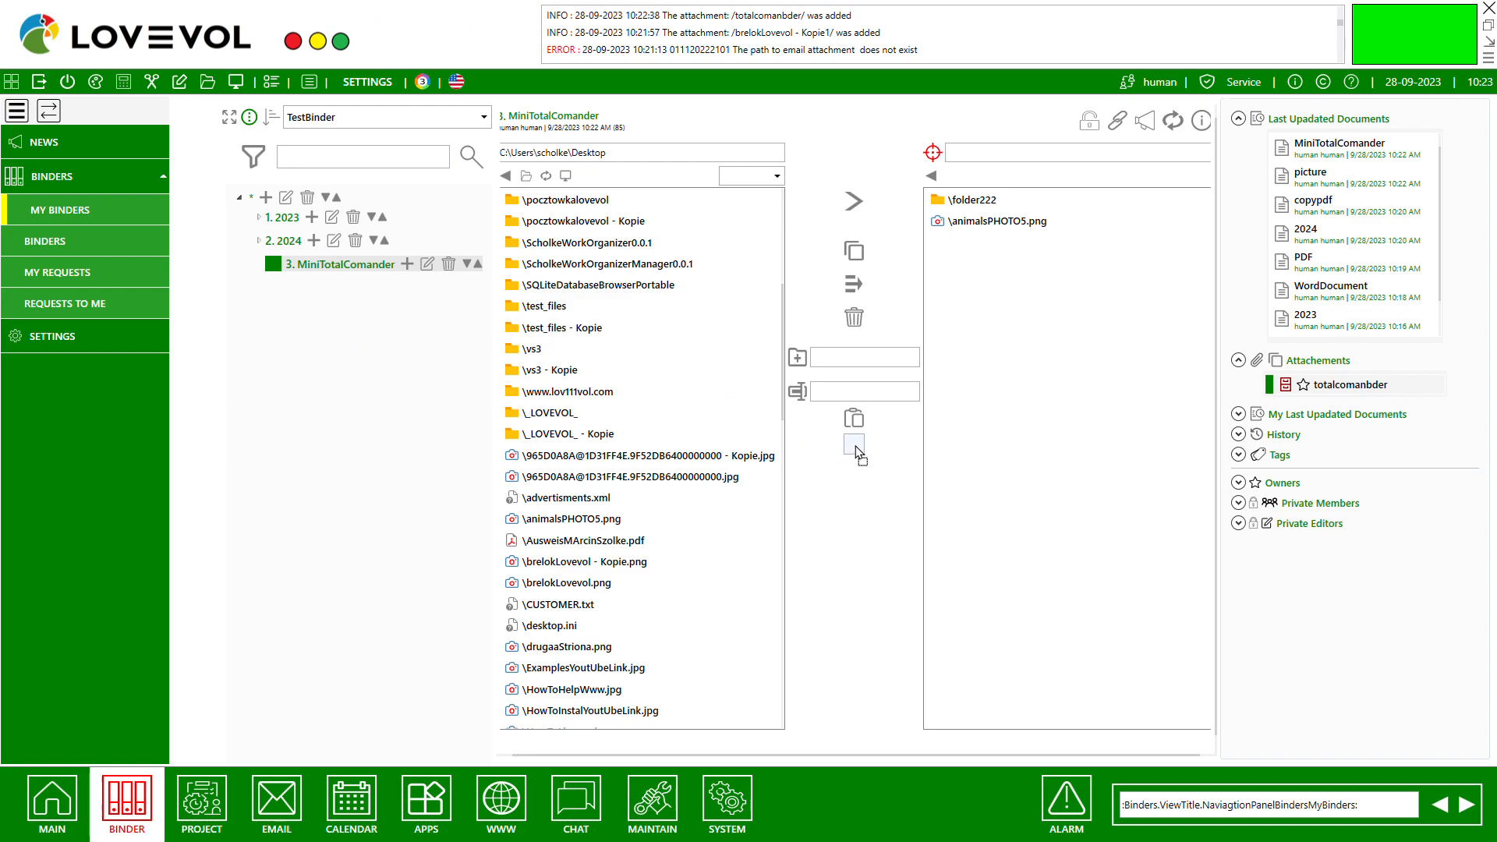
Step: Add Slide_12.png to MiniTotalComander's file storage, open the stored animalsPHOTO5.png, and go back to the storage root
drag(855, 450, 856, 451)
click(977, 224)
double_click(977, 224)
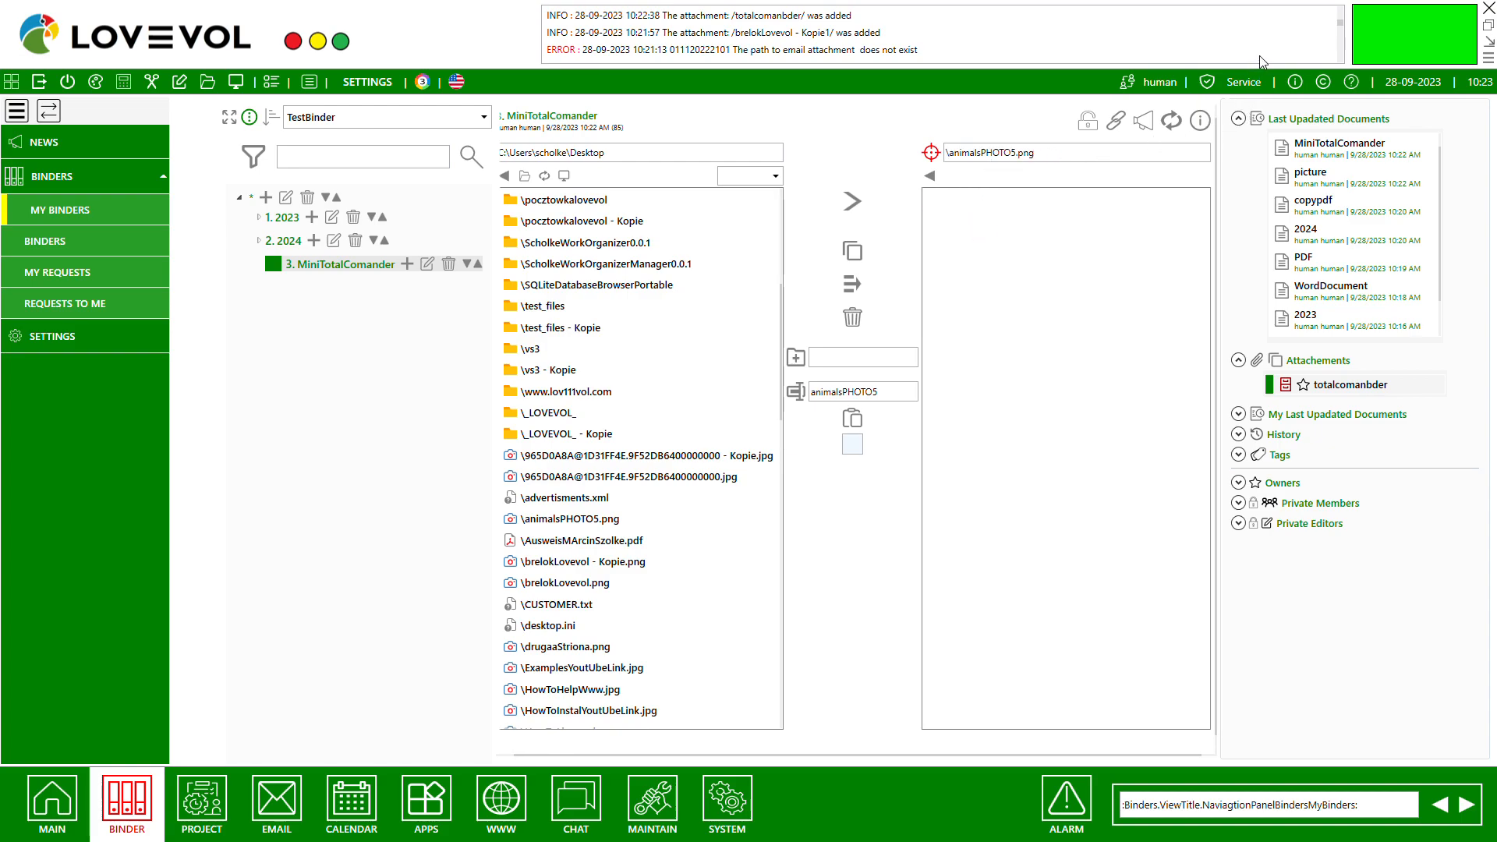
click(931, 176)
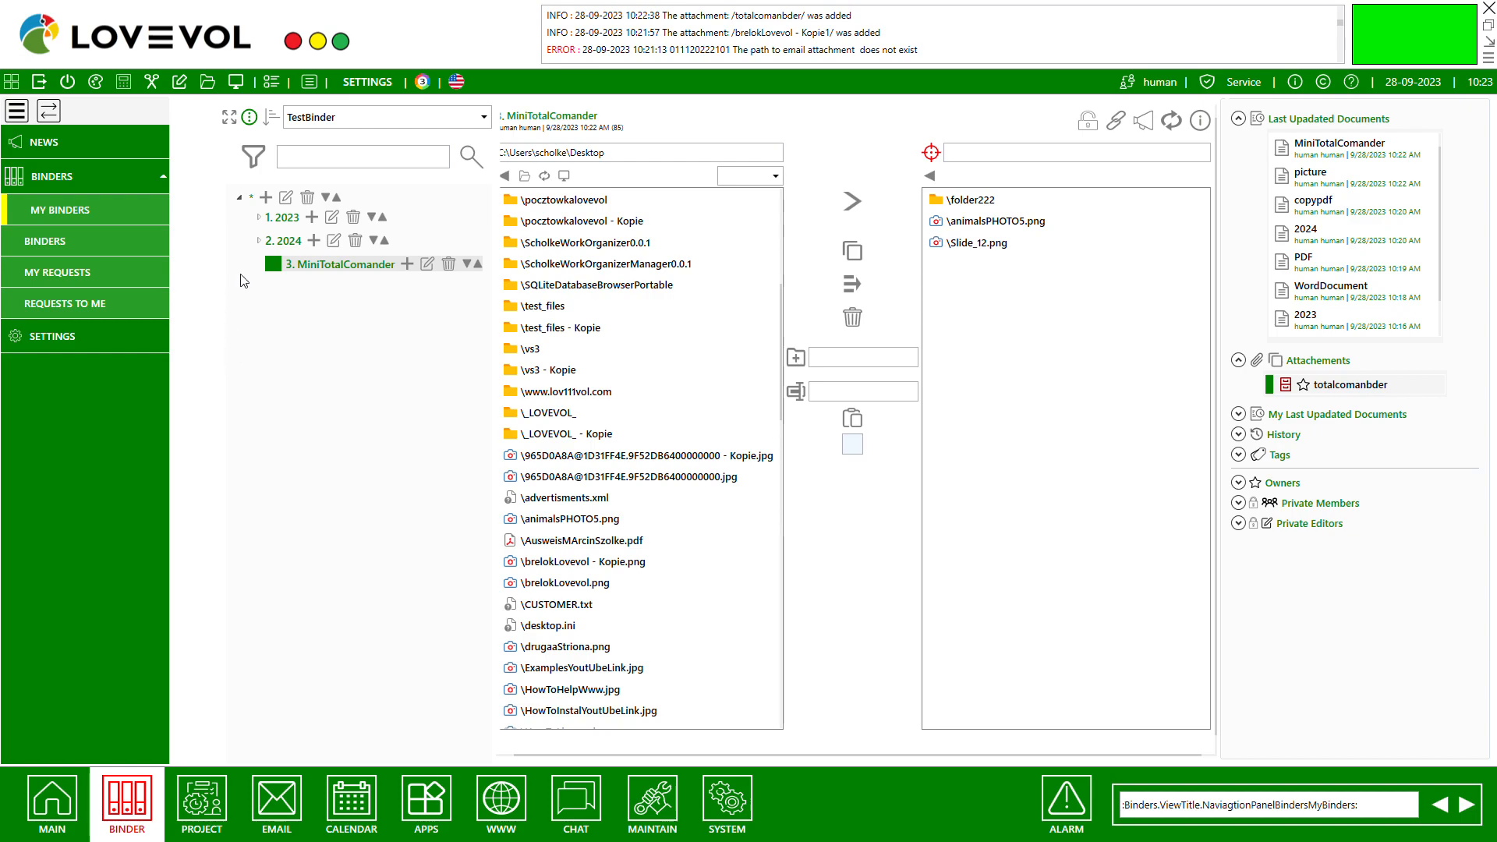
Step: Start a new top-level TestBinder entry with a FileExplorer attachment for the Desktop folder test_files, marked as the main document
click(266, 196)
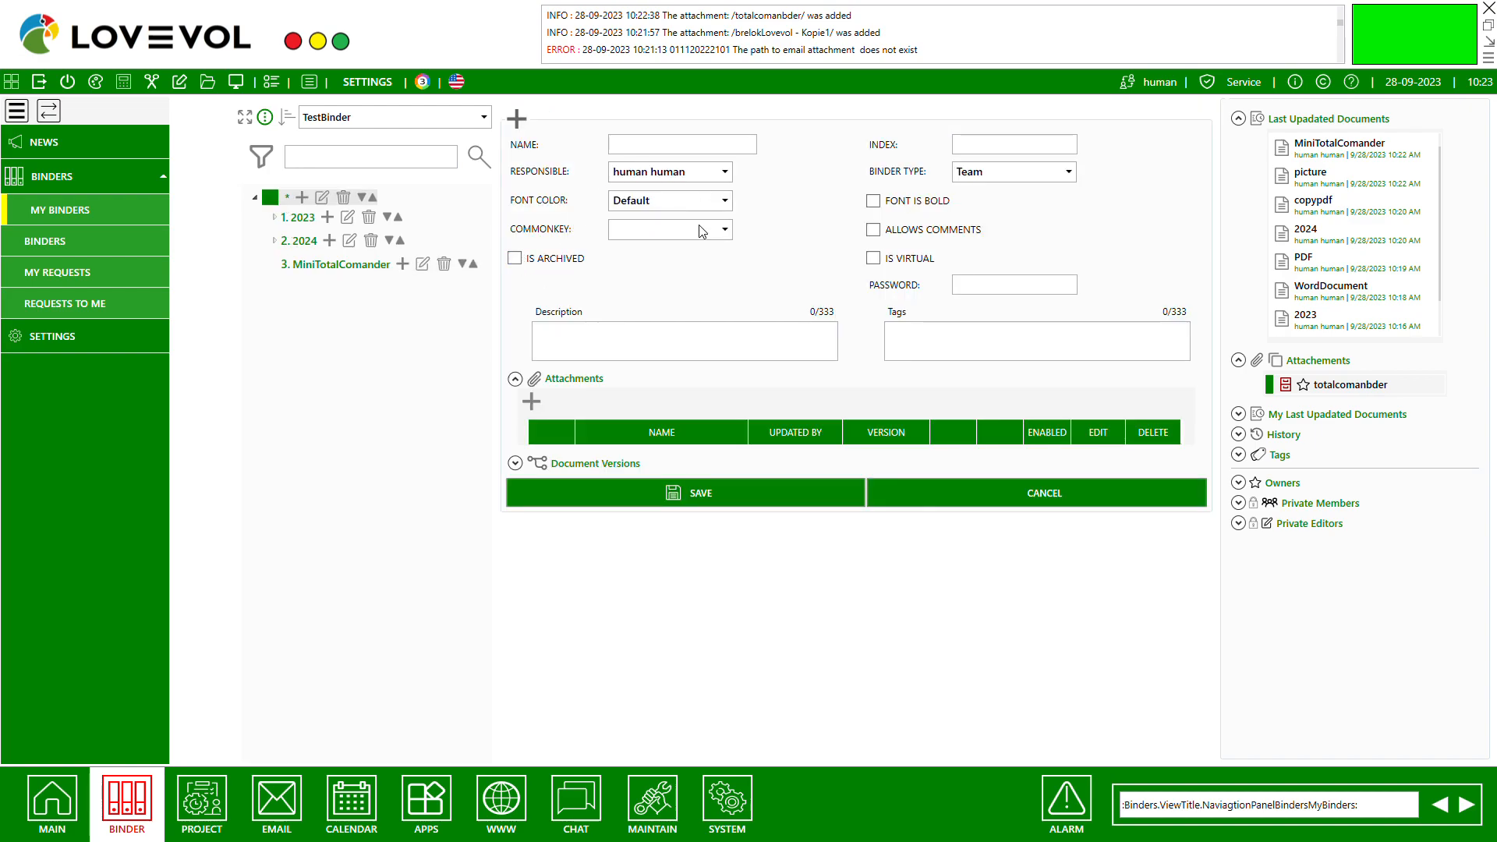
click(545, 401)
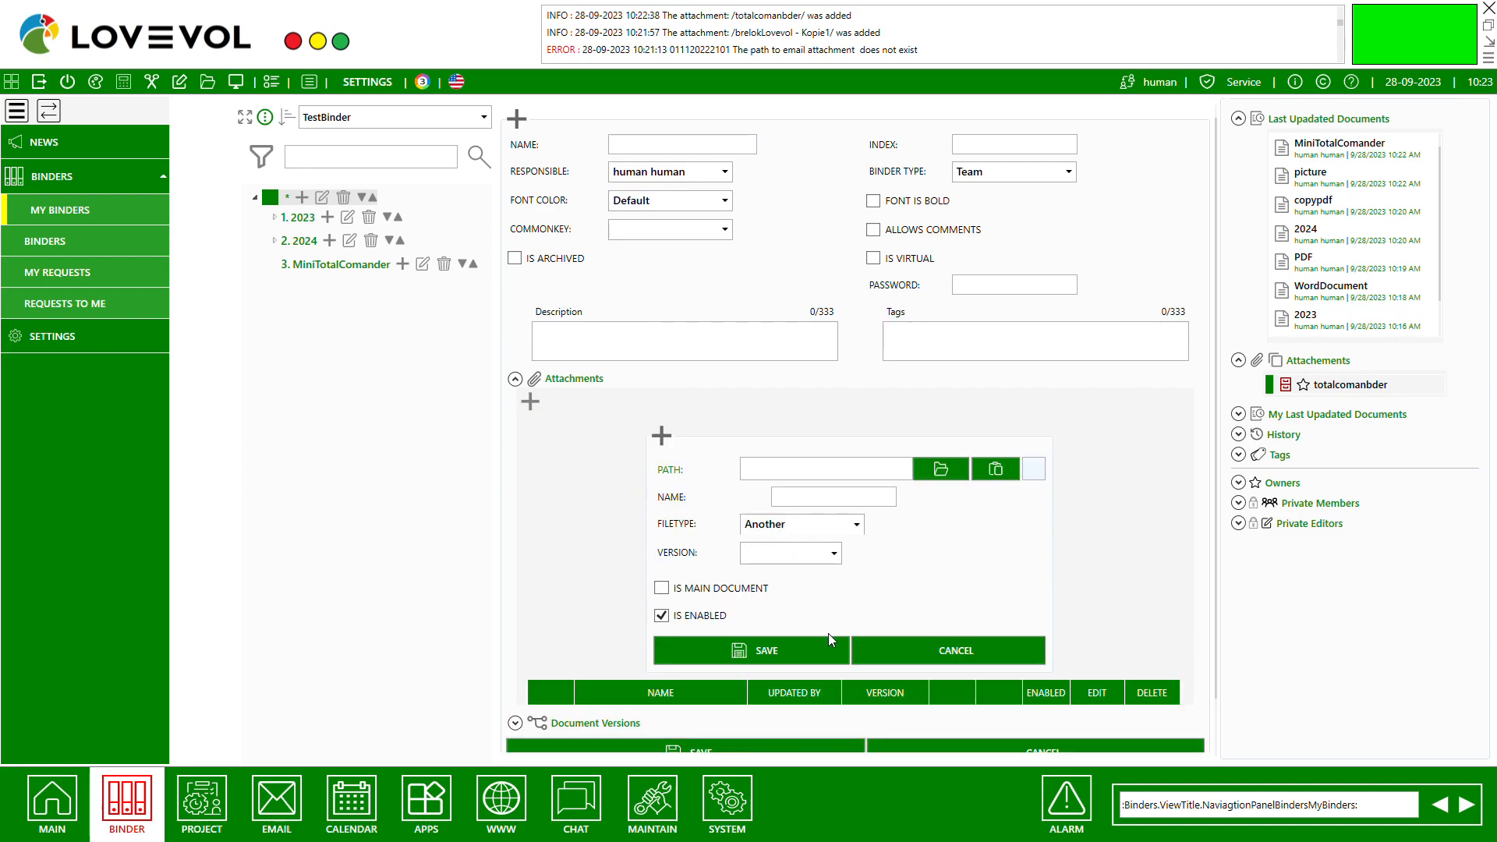
click(839, 650)
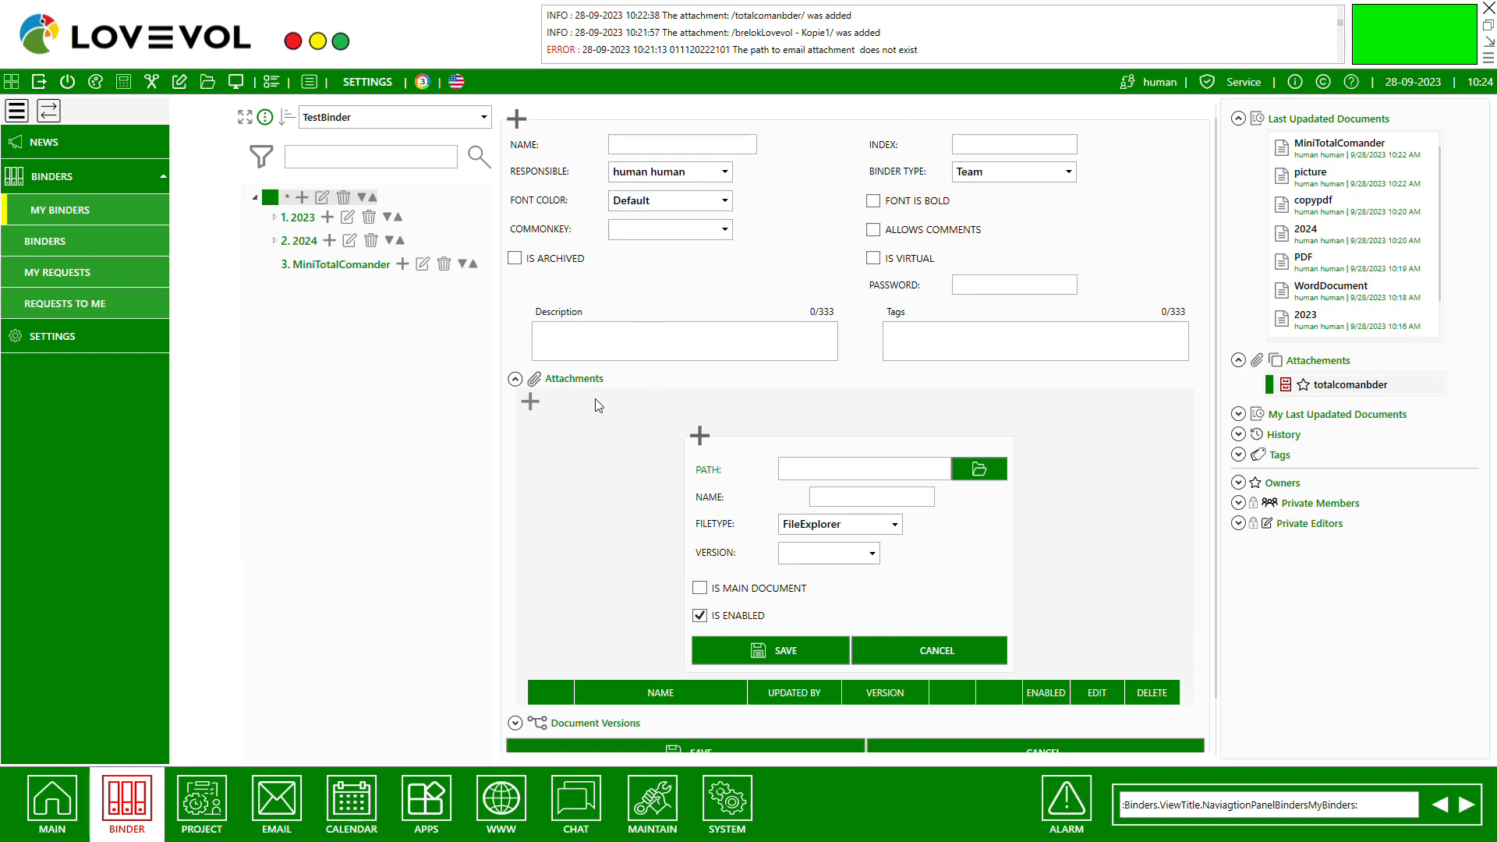
click(702, 589)
click(723, 651)
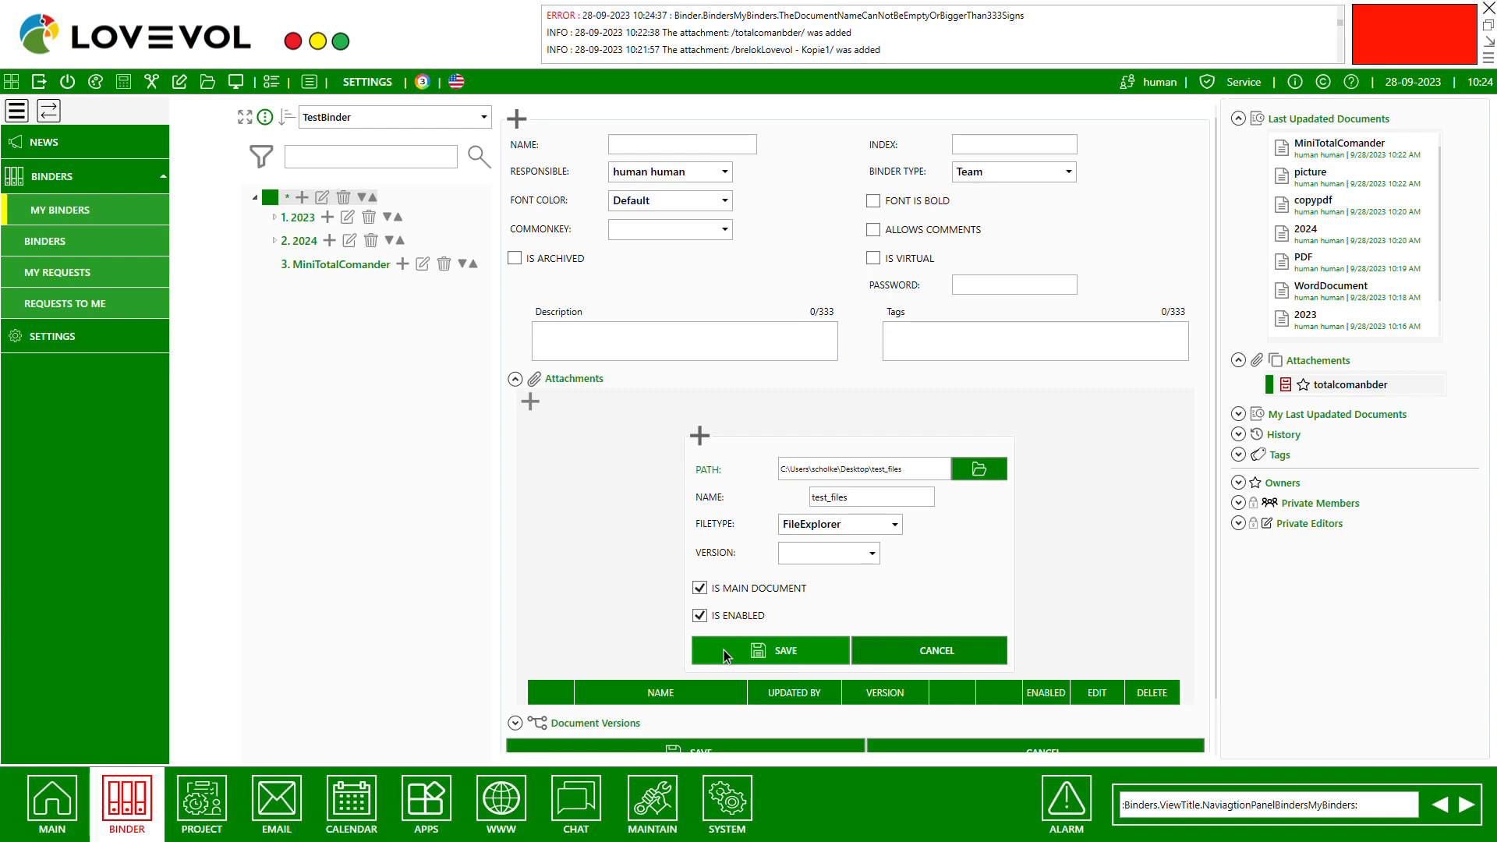
Step: Name the new entry testFiles, then save its test_files attachment and the entry itself
click(650, 147)
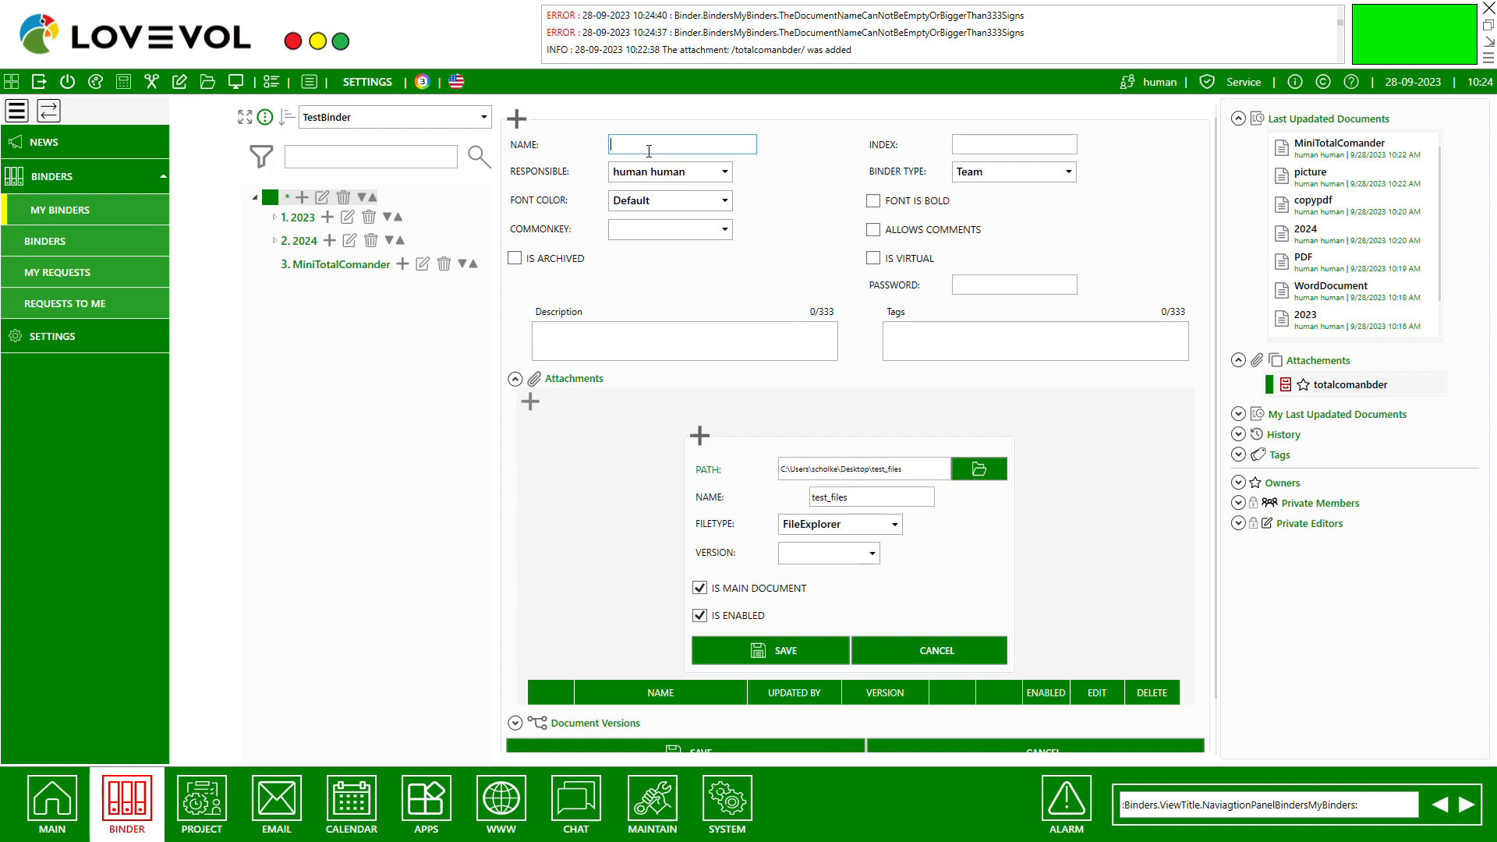
text(estFiles)
click(761, 658)
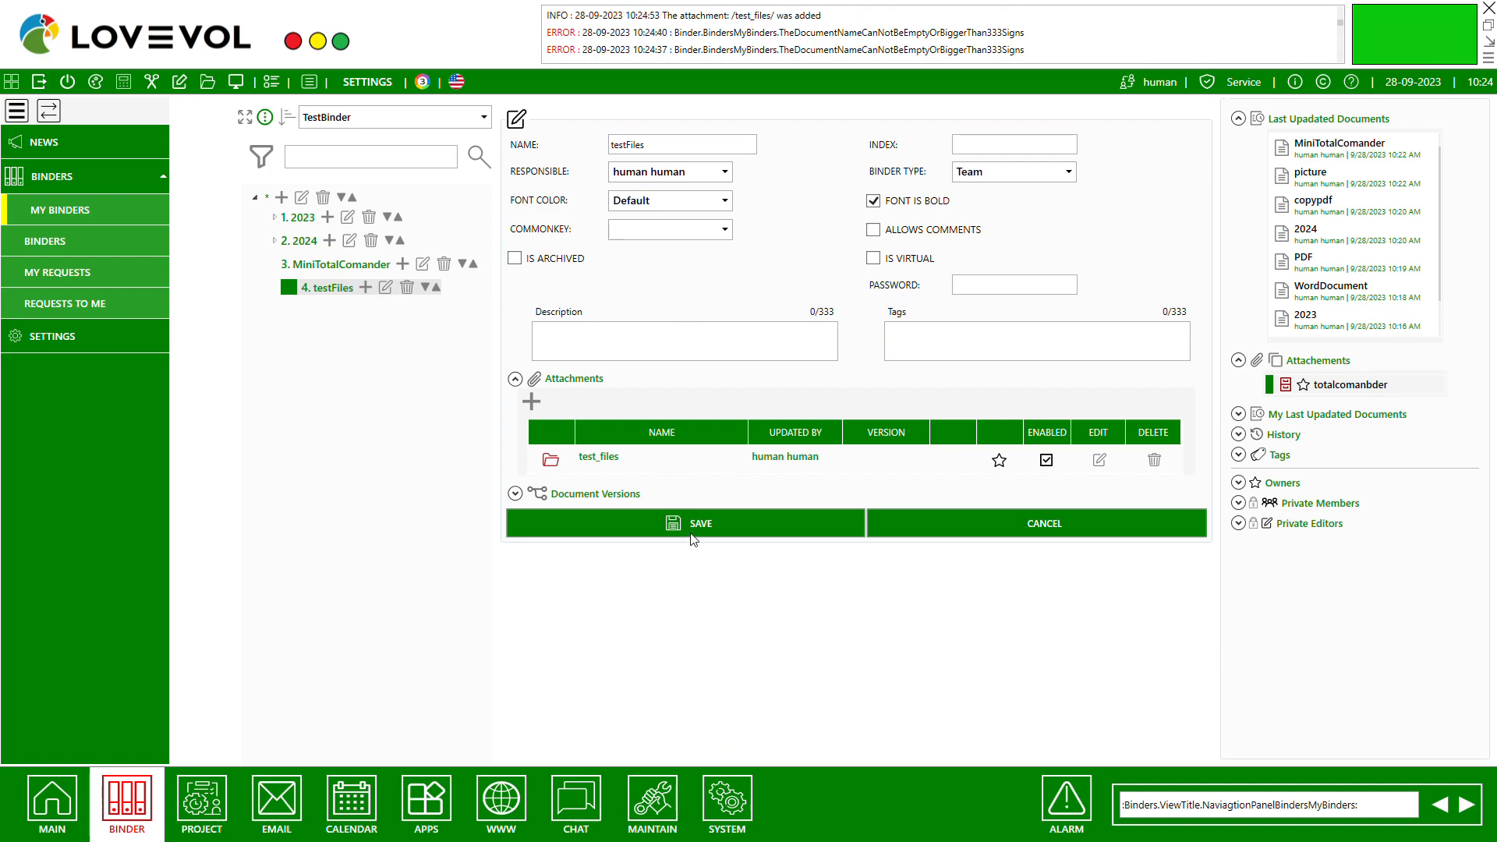
click(691, 535)
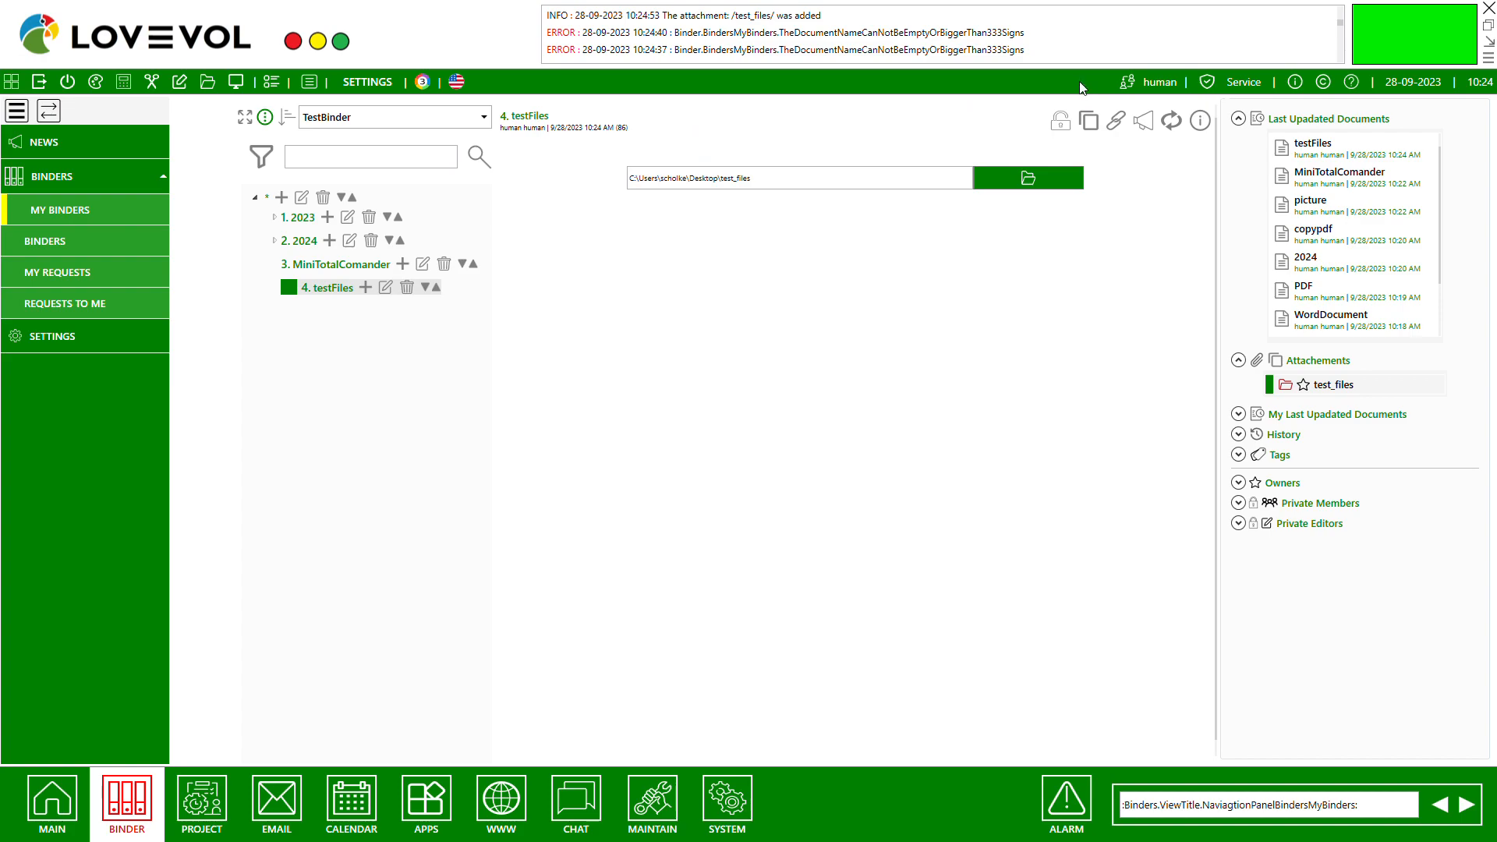
Step: Start another top-level entry in TestBinder and name it calendar
click(305, 268)
click(305, 293)
click(282, 198)
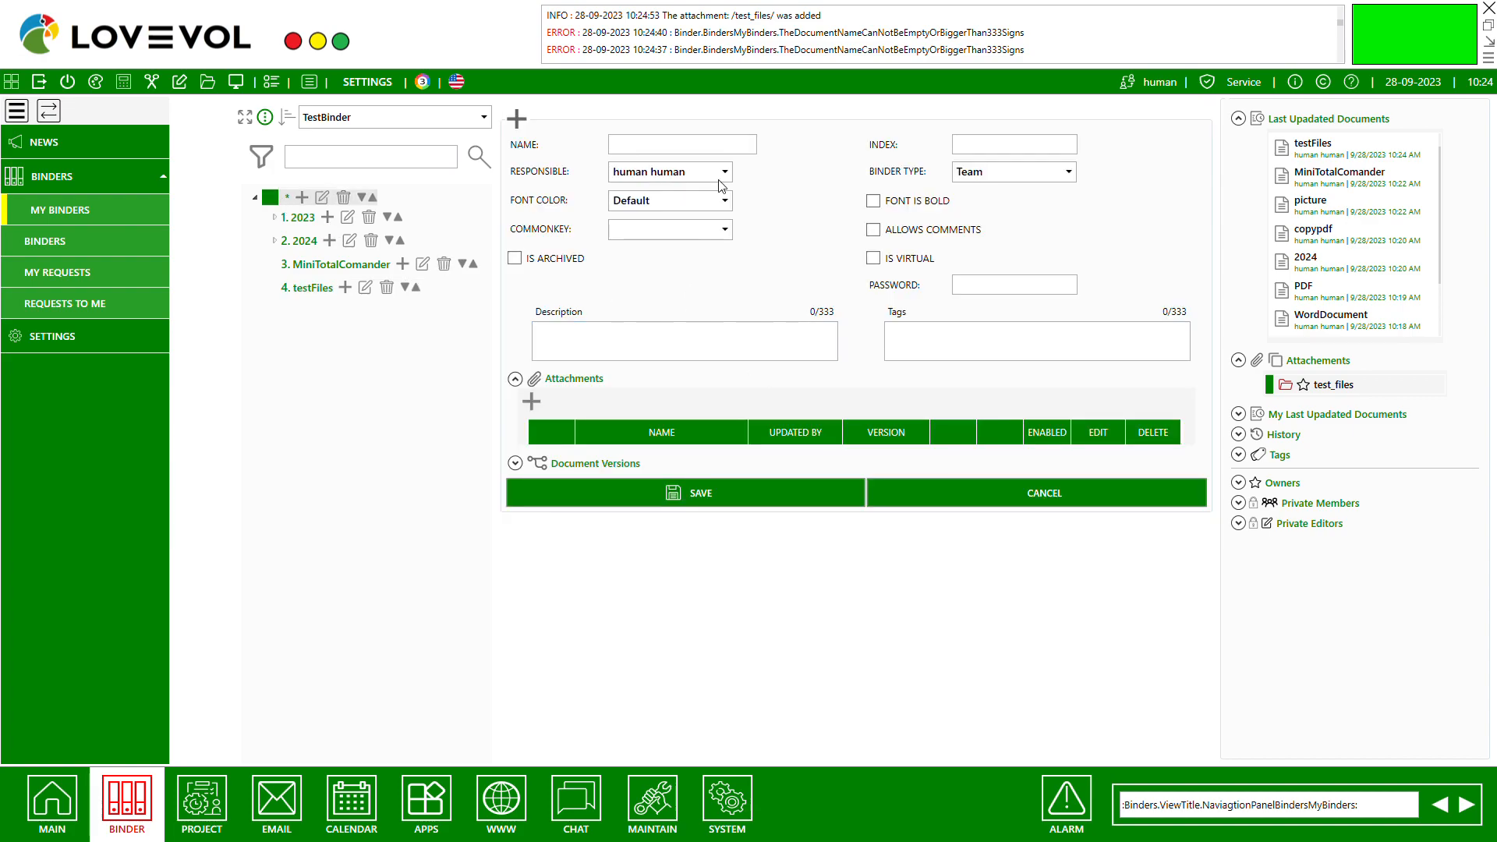
click(670, 148)
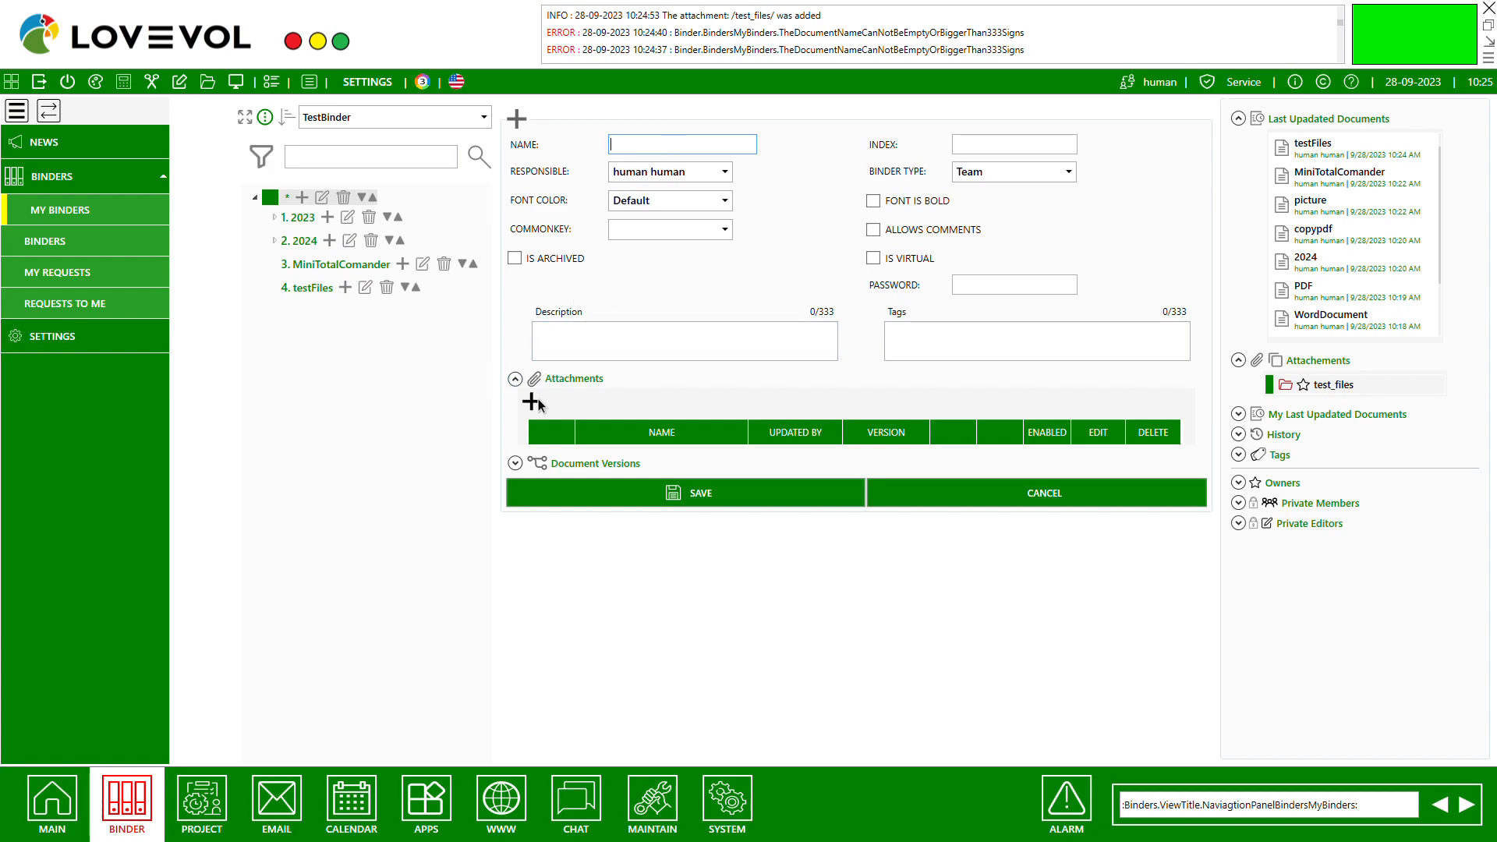
text(lendar)
Step: Add a CalendarNotes attachment named calndarnotes as the main document and save the calendar entry
click(531, 401)
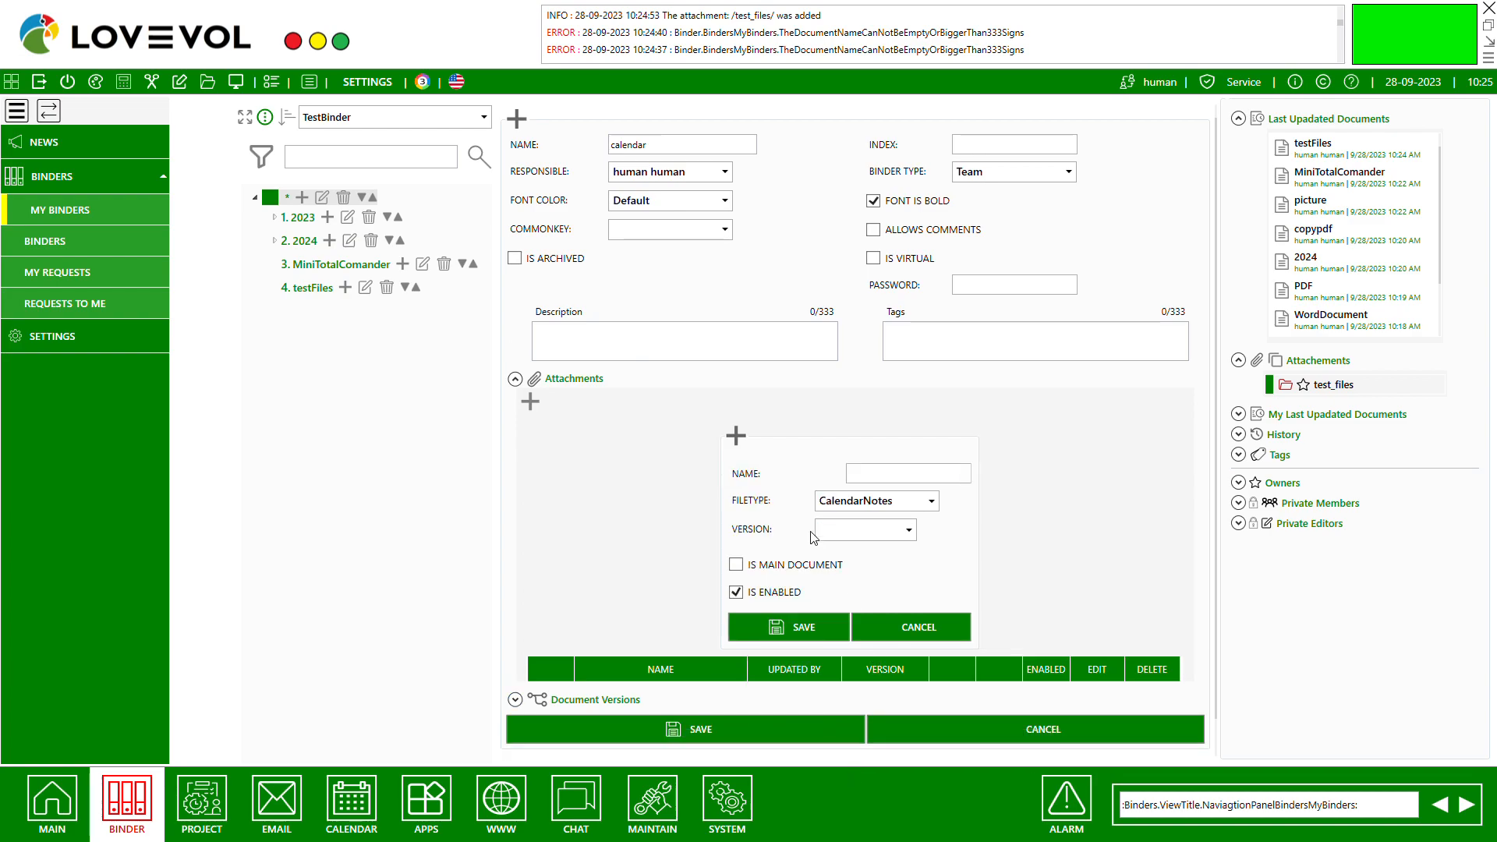
click(875, 479)
text(calndarnotes)
click(737, 565)
click(778, 632)
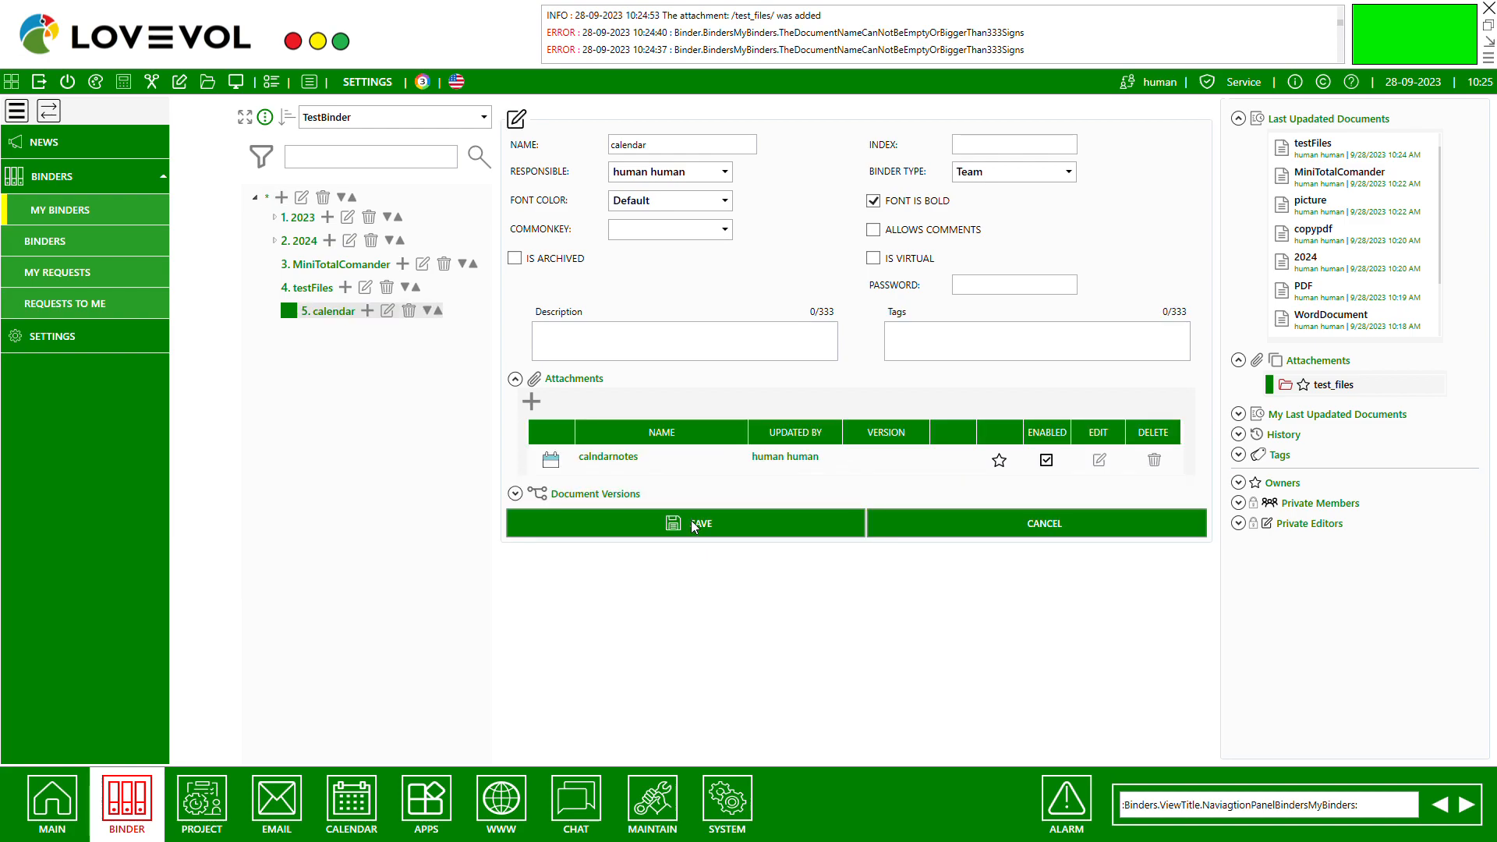
click(699, 528)
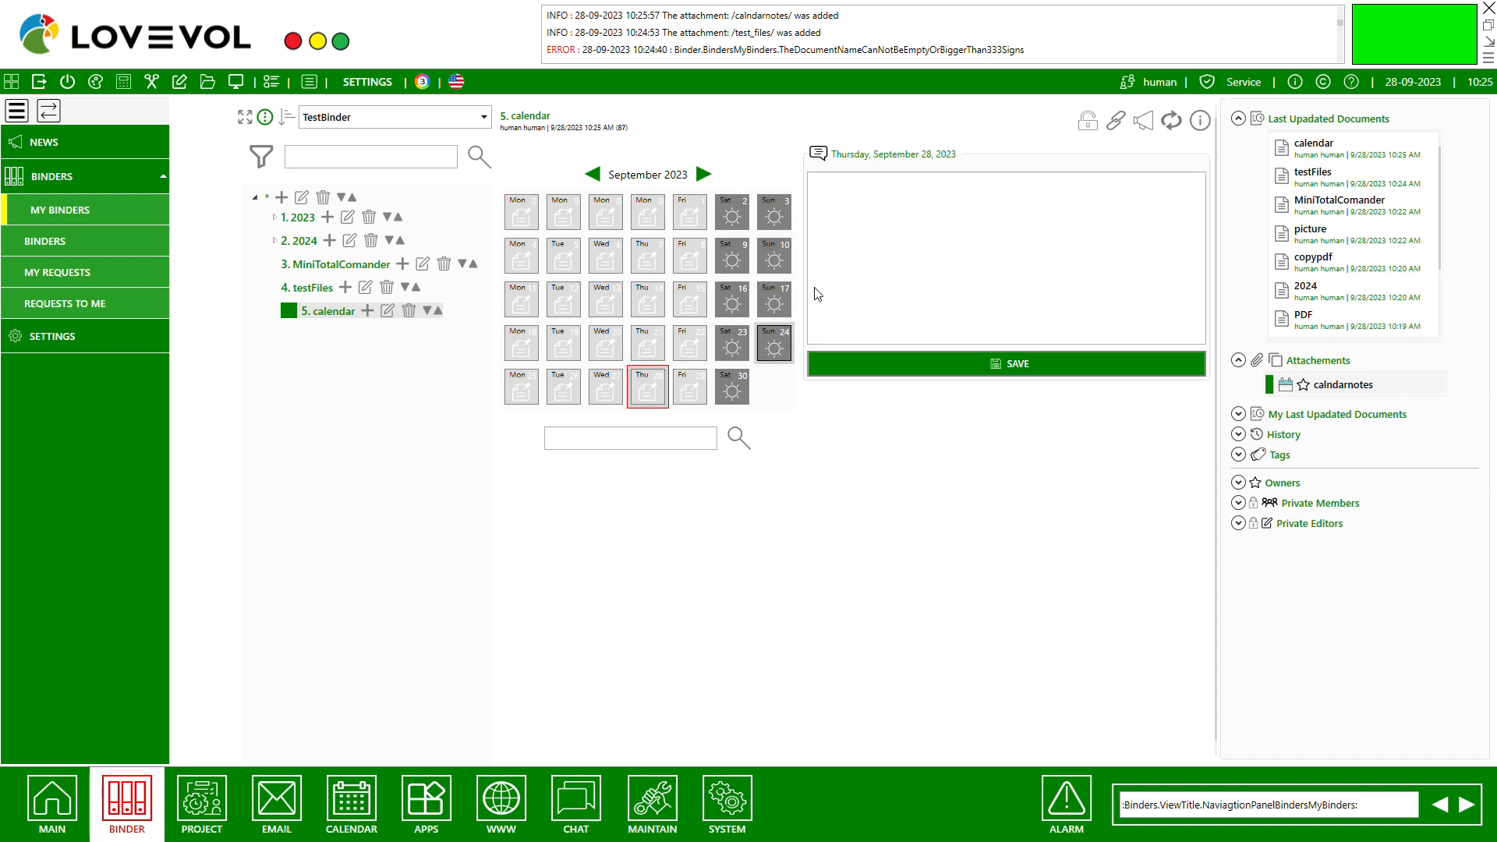
Step: Save the note "write here" for Friday, September 29, 2023 in the calendar entry
click(691, 397)
click(938, 265)
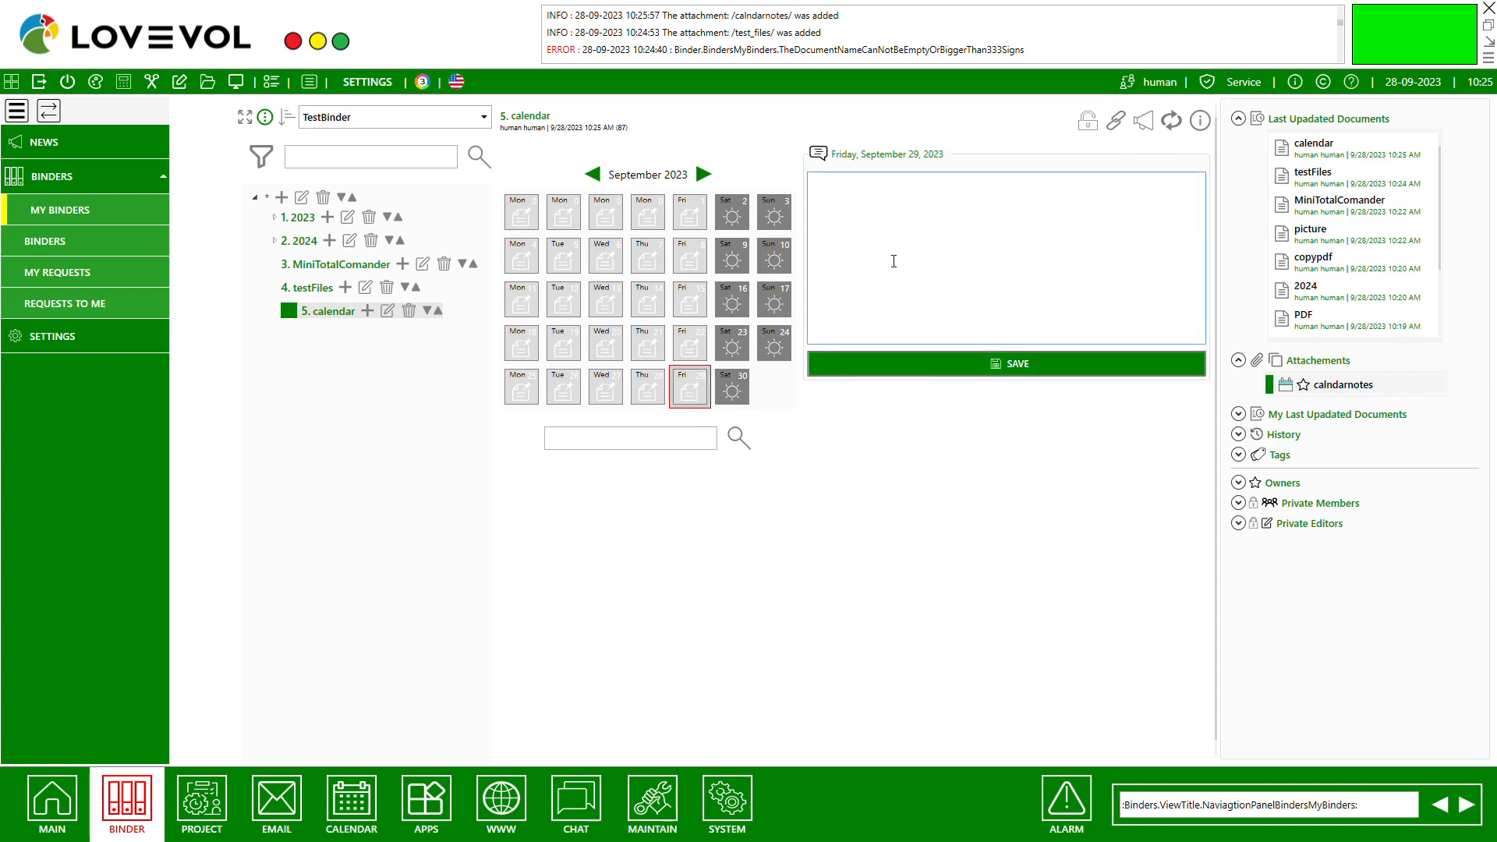
text(write here)
click(924, 363)
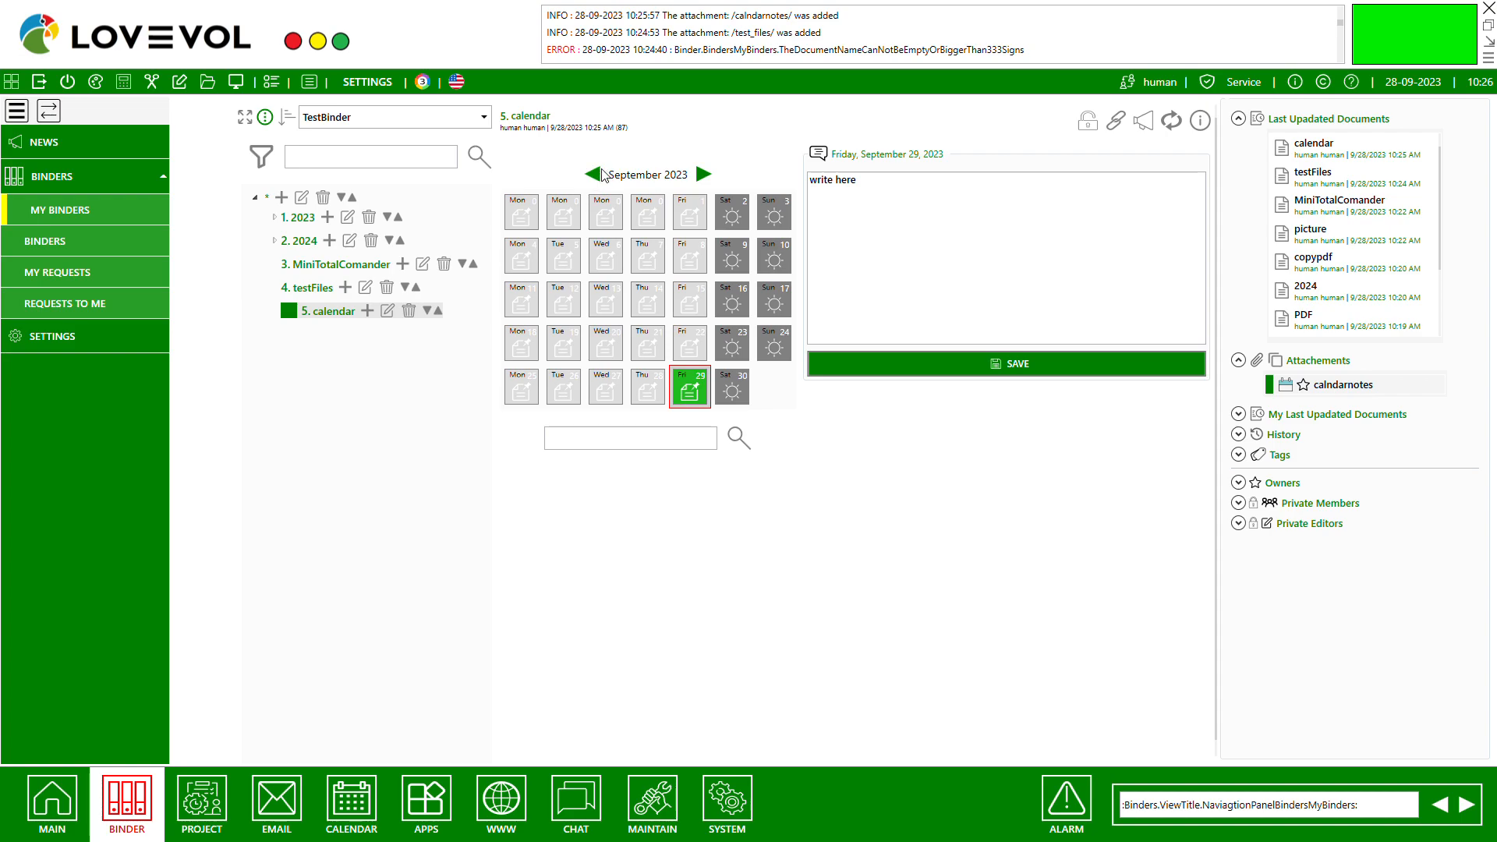
Step: Open the binder public example from the overview of all binders
click(280, 198)
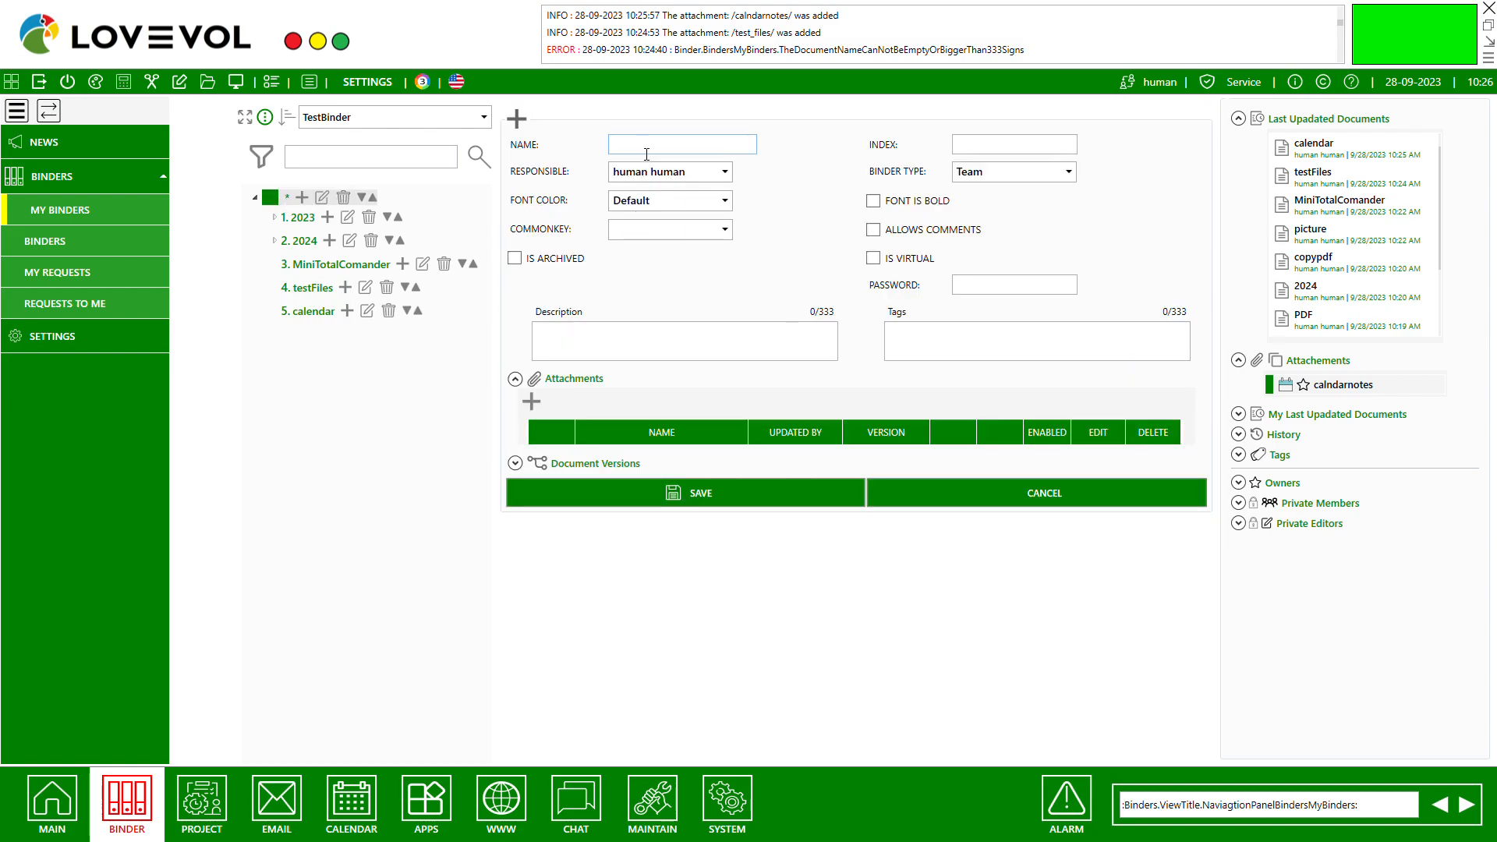
click(531, 401)
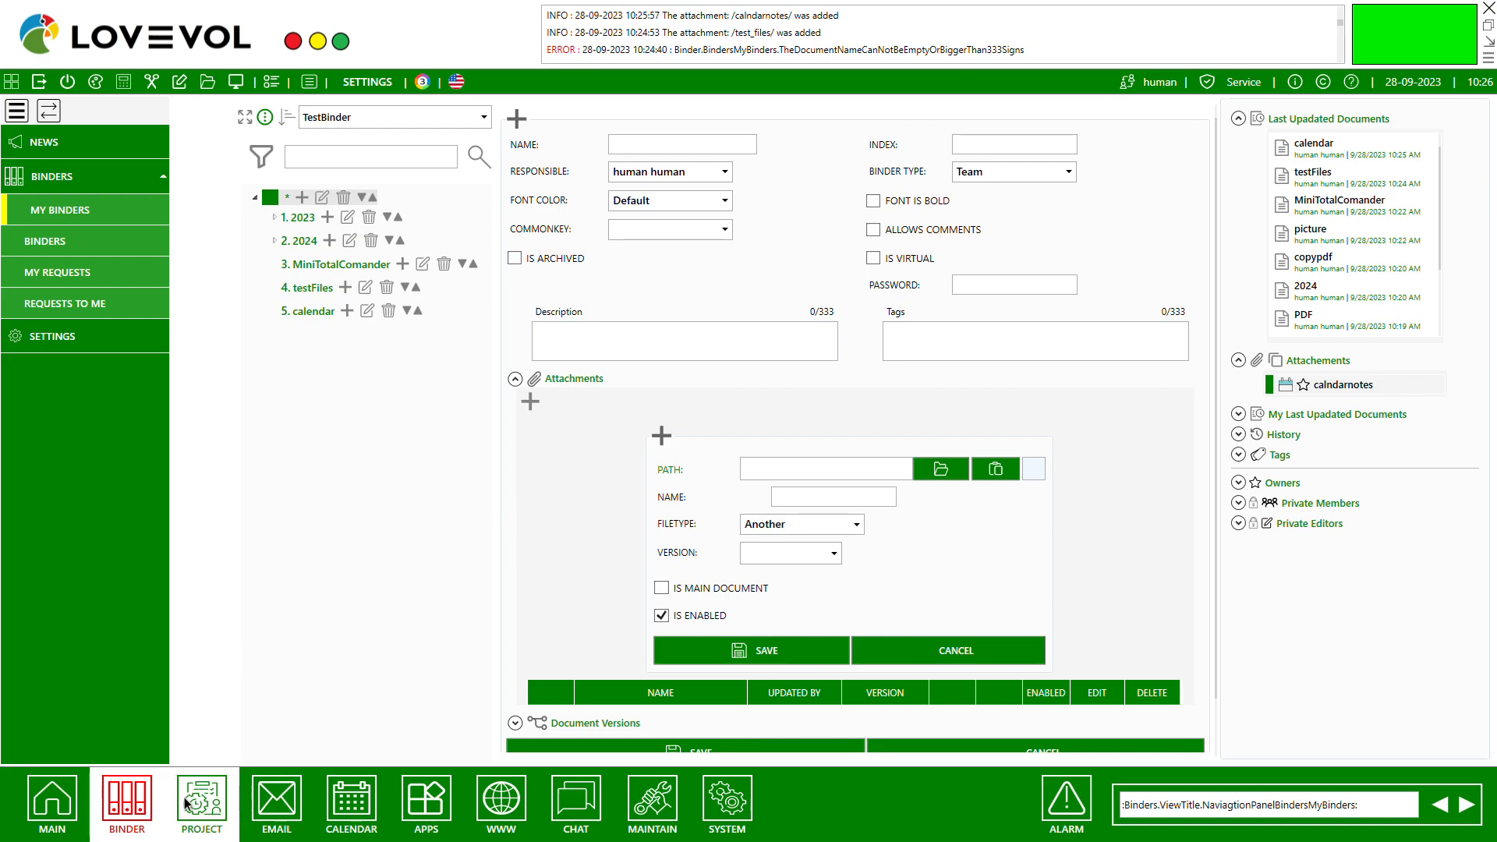
click(37, 250)
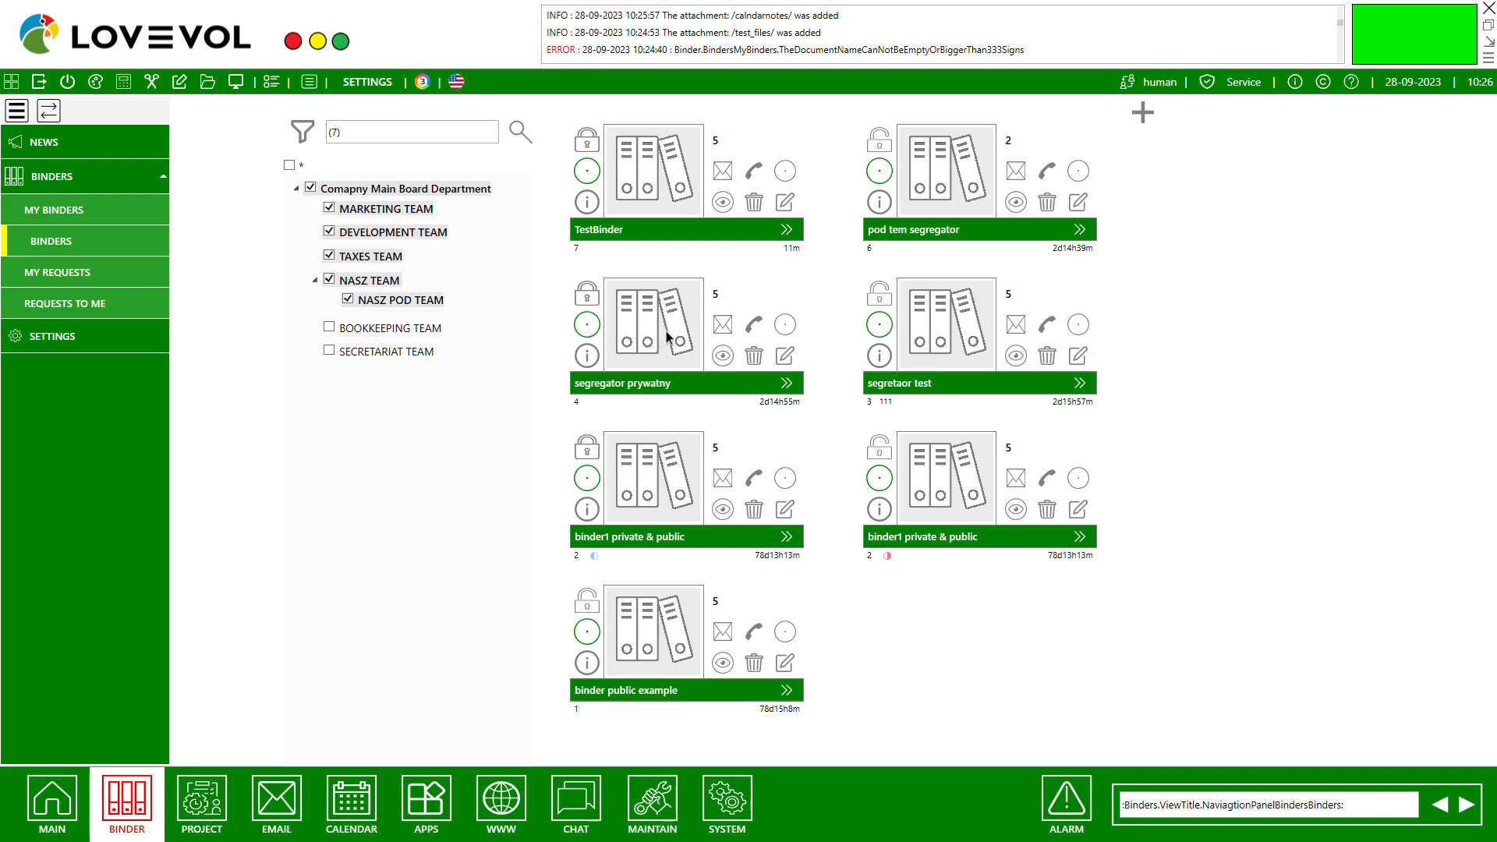
click(658, 640)
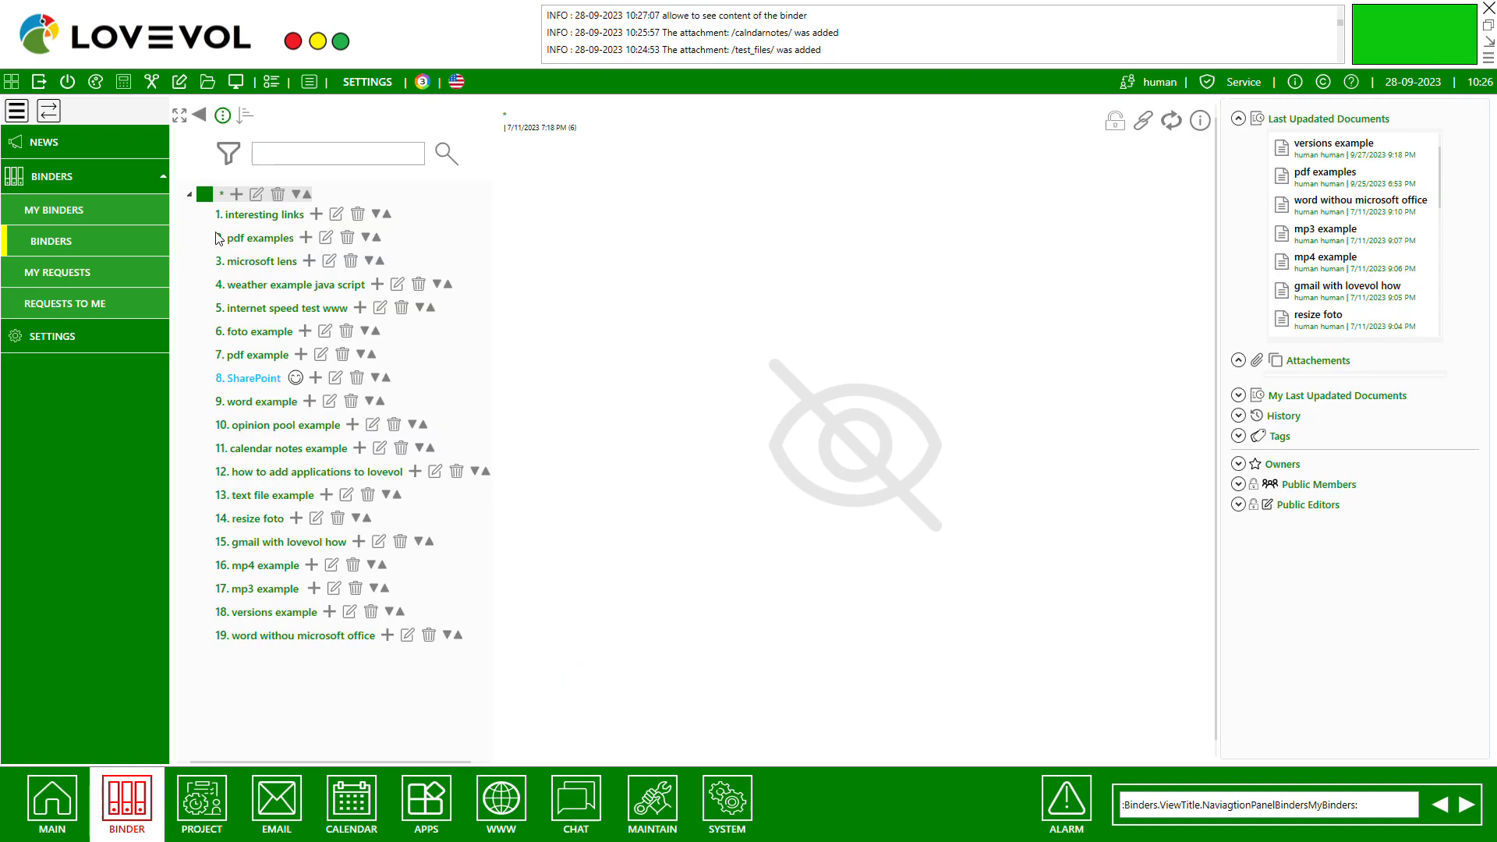
Step: Look through the interesting links, pdf examples, microsoft lens, weather example java script, foto example and SharePoint entries
click(260, 218)
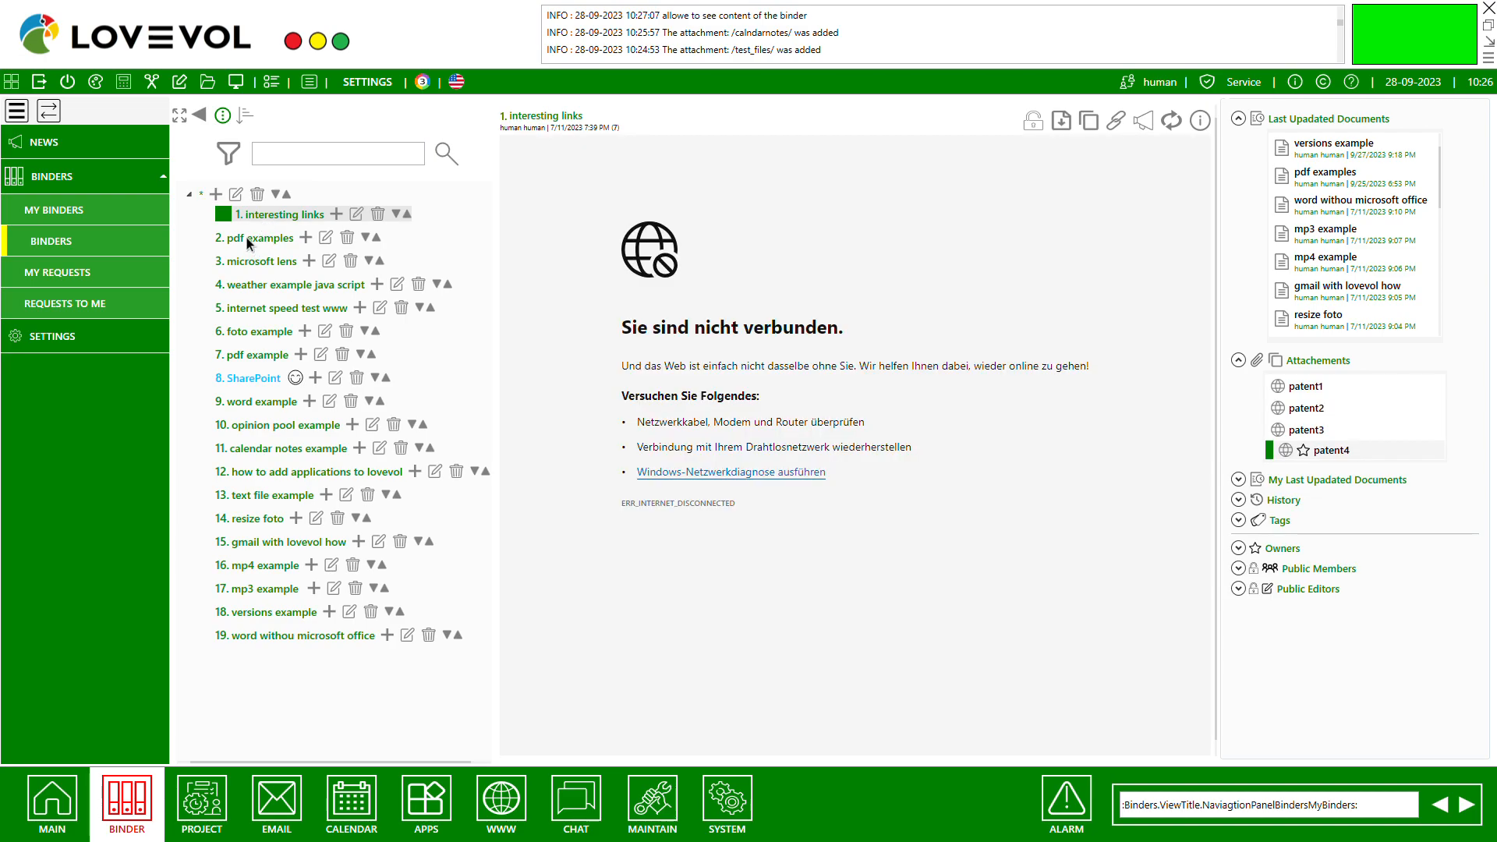
click(247, 240)
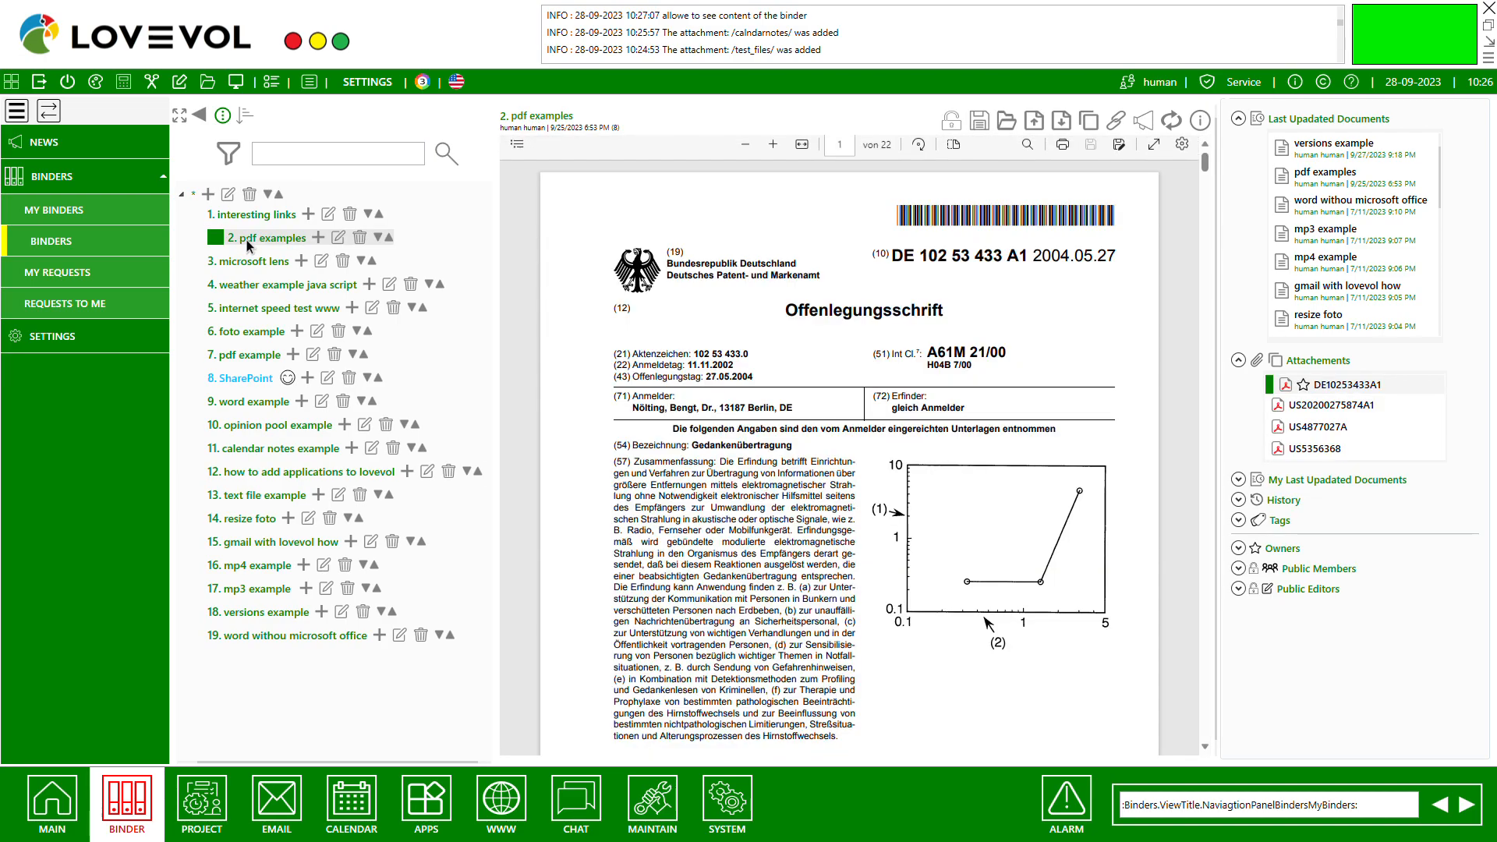
click(242, 264)
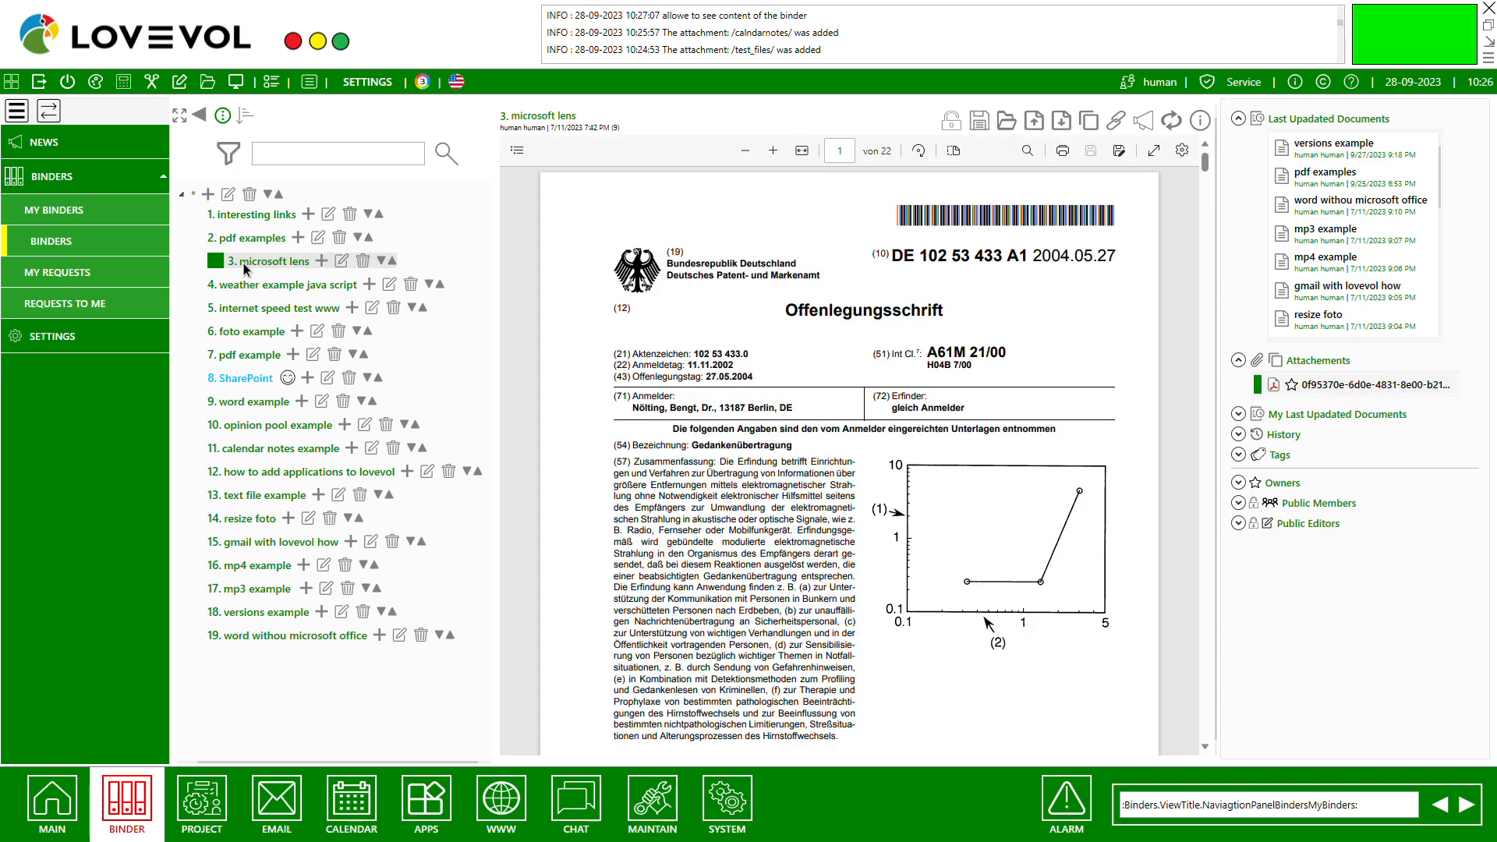
click(249, 287)
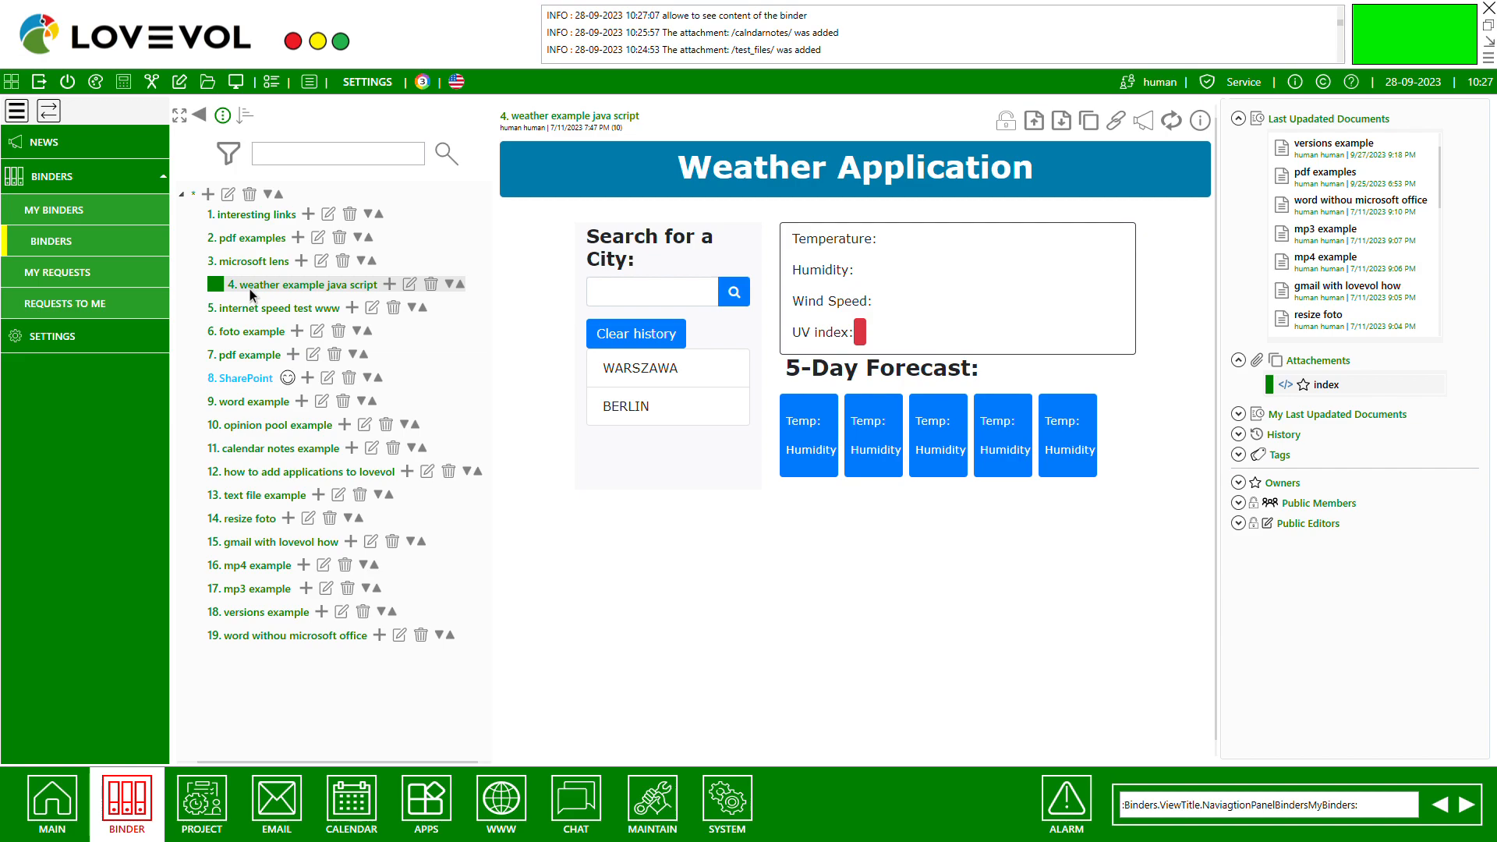
click(243, 339)
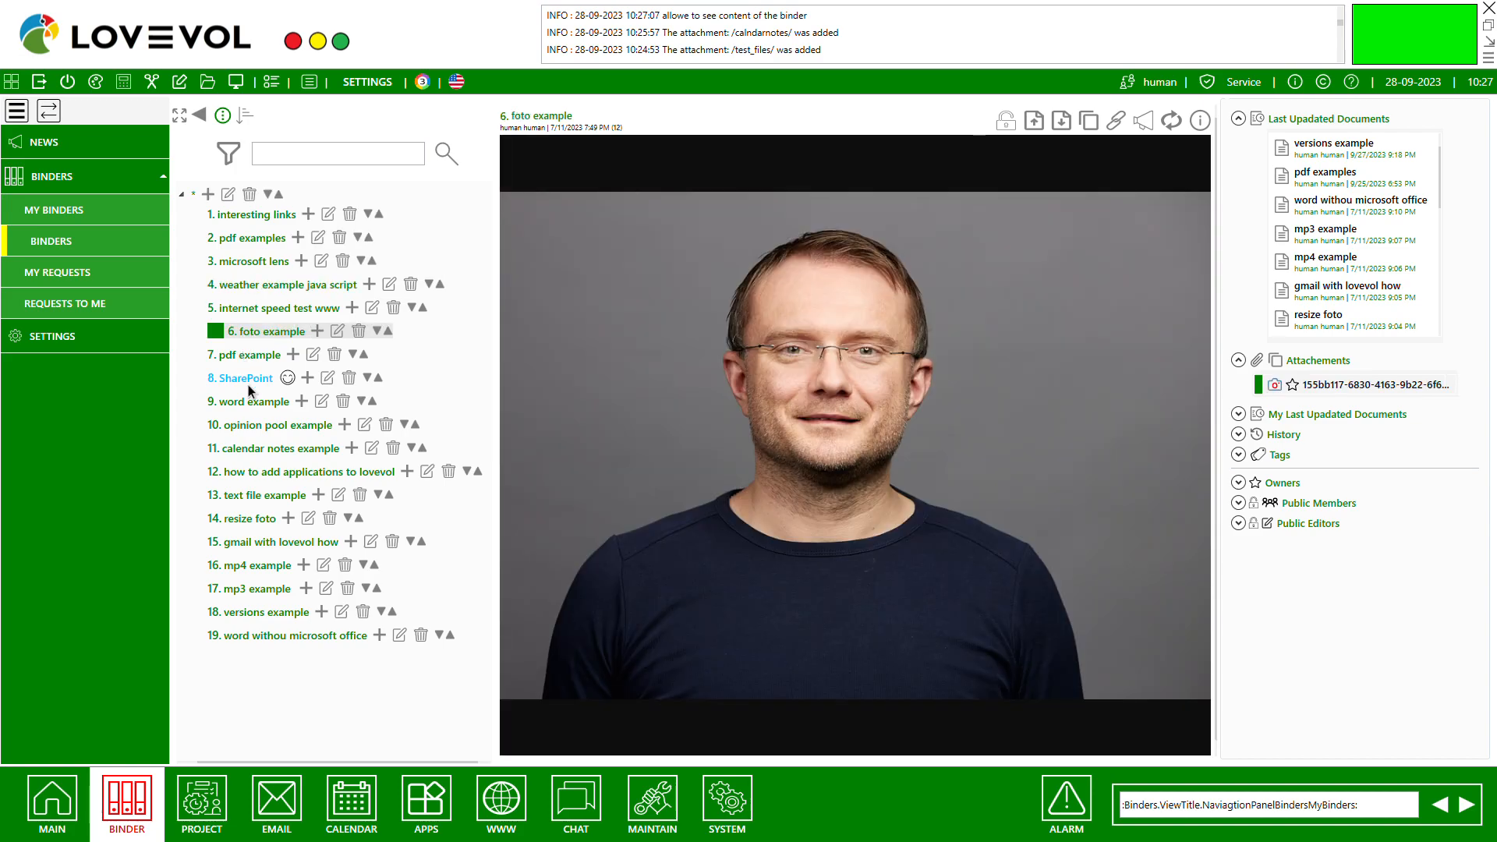
click(251, 379)
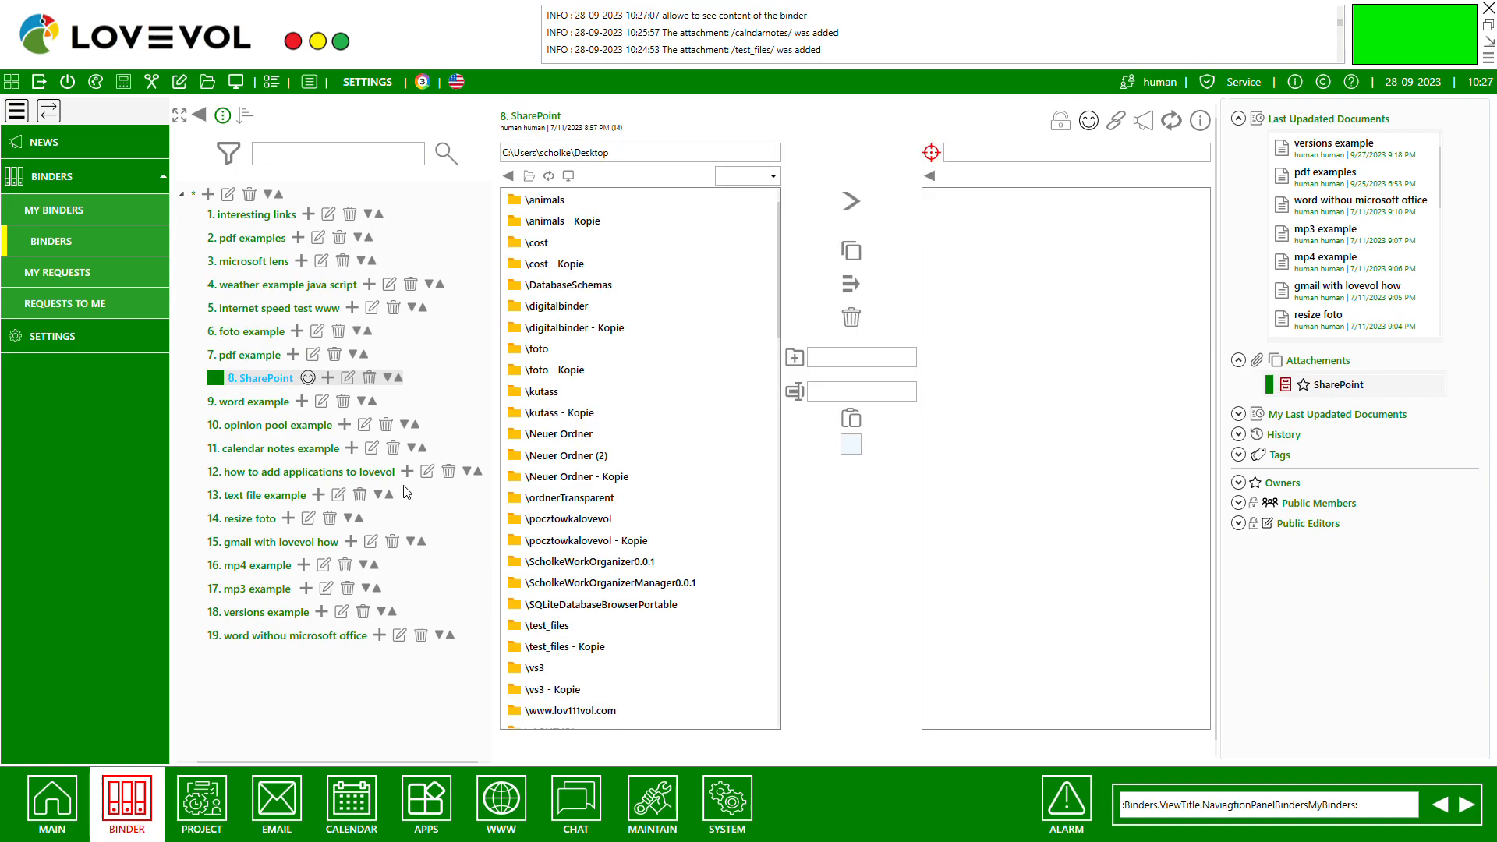
Step: Answer yes to the poll "Do You Like lovevol?" in the opinion pool example entry and save the vote
click(257, 428)
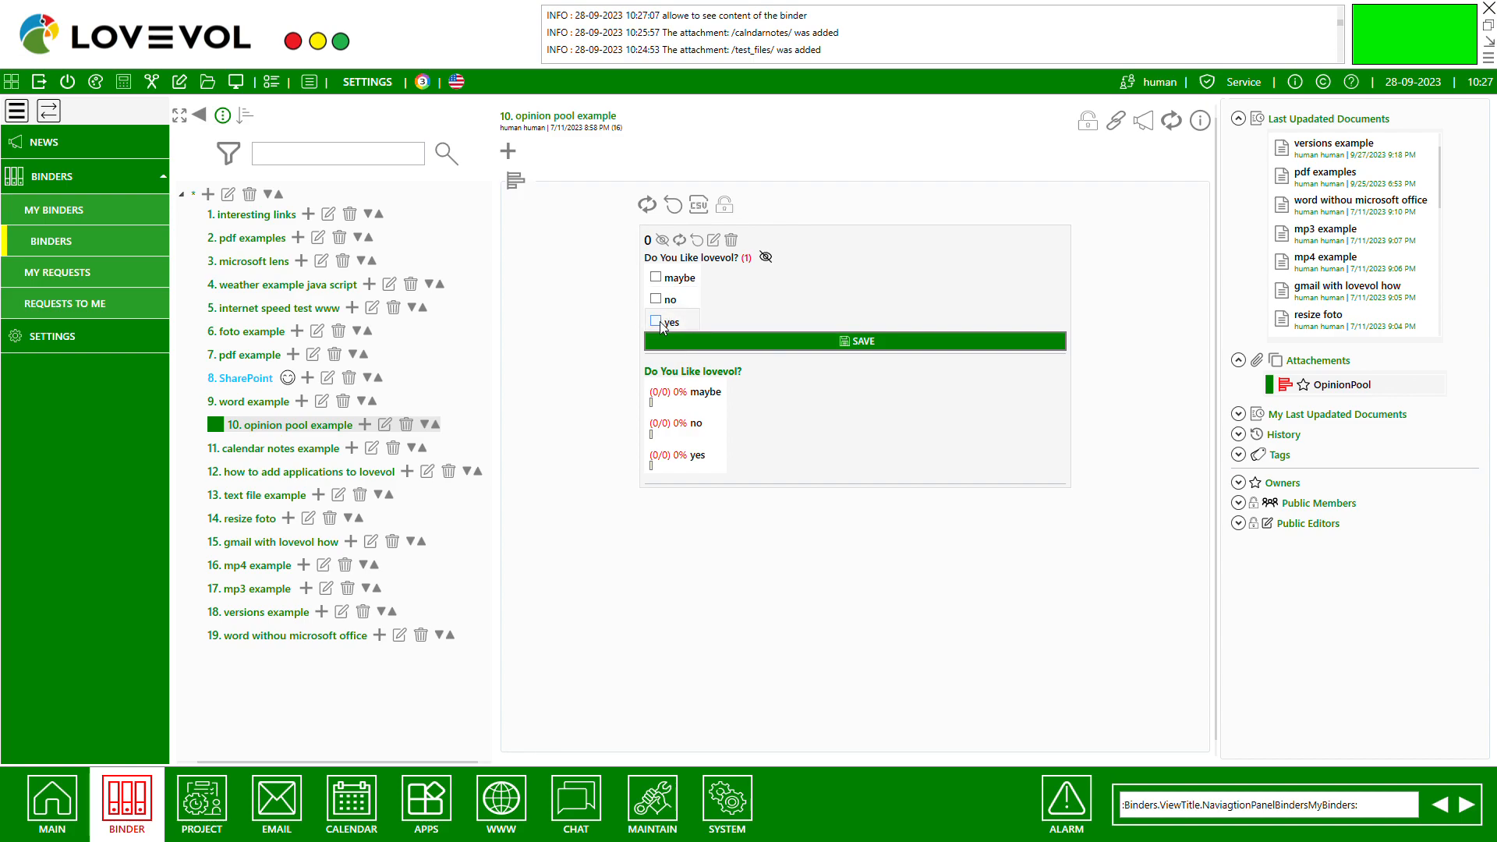
click(789, 341)
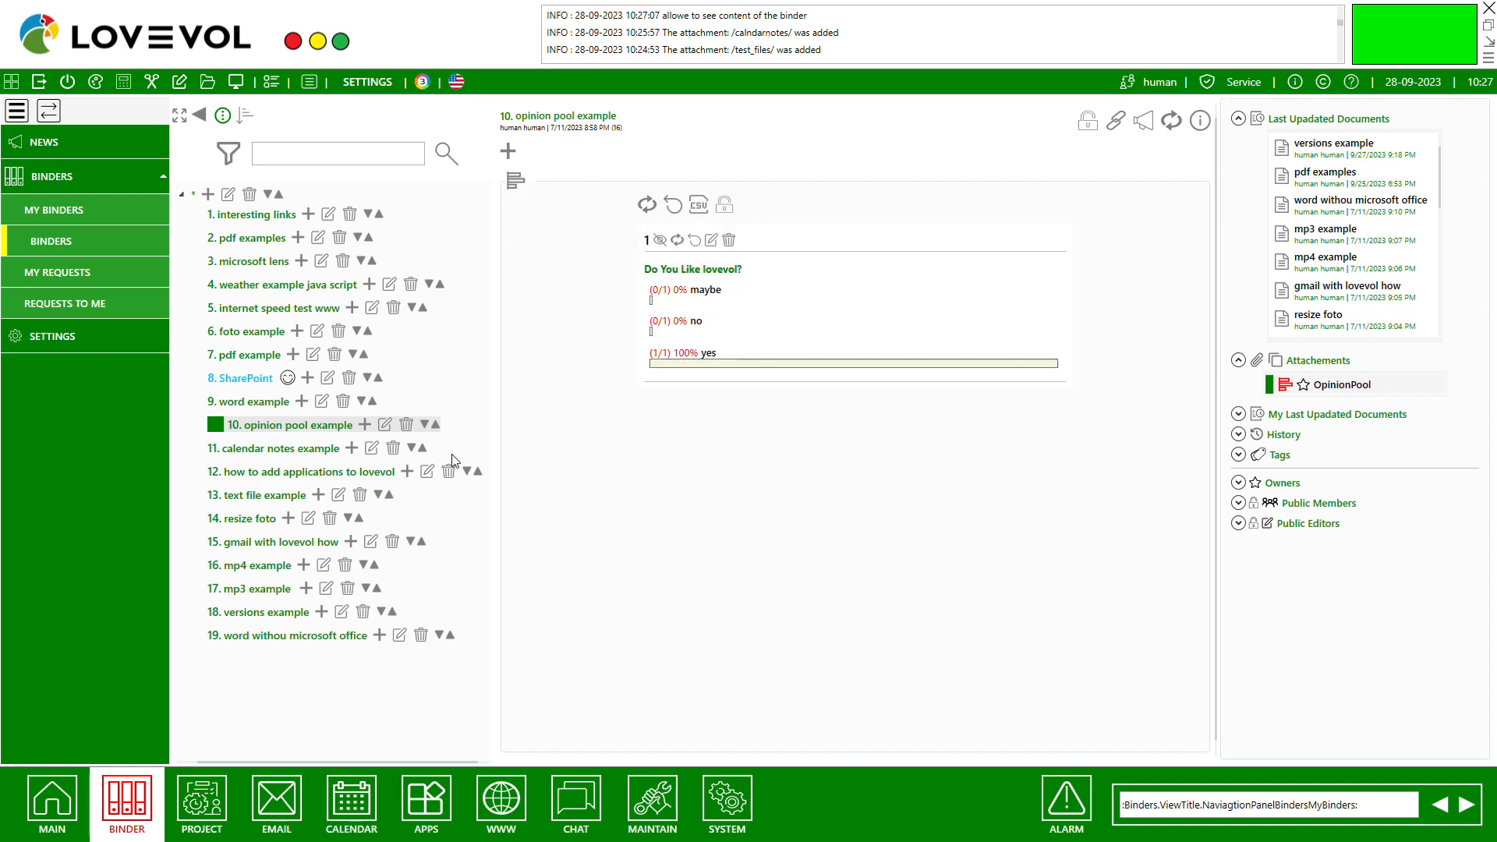
Step: View the entries how to add applications to lovevol, mp4 example, mp3 example, versions example and gmail with lovevol how
click(284, 476)
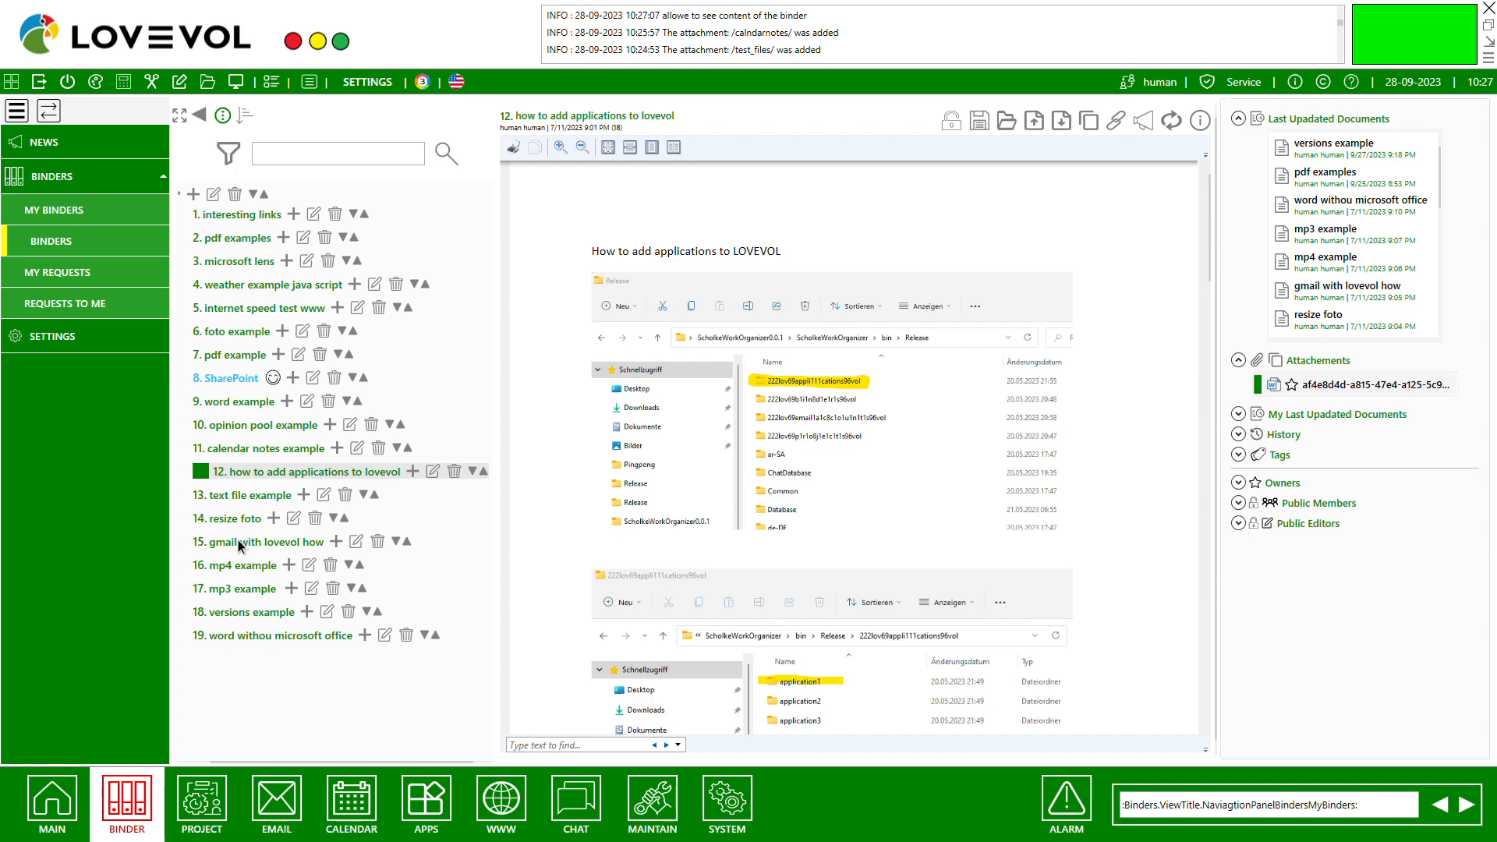
click(232, 567)
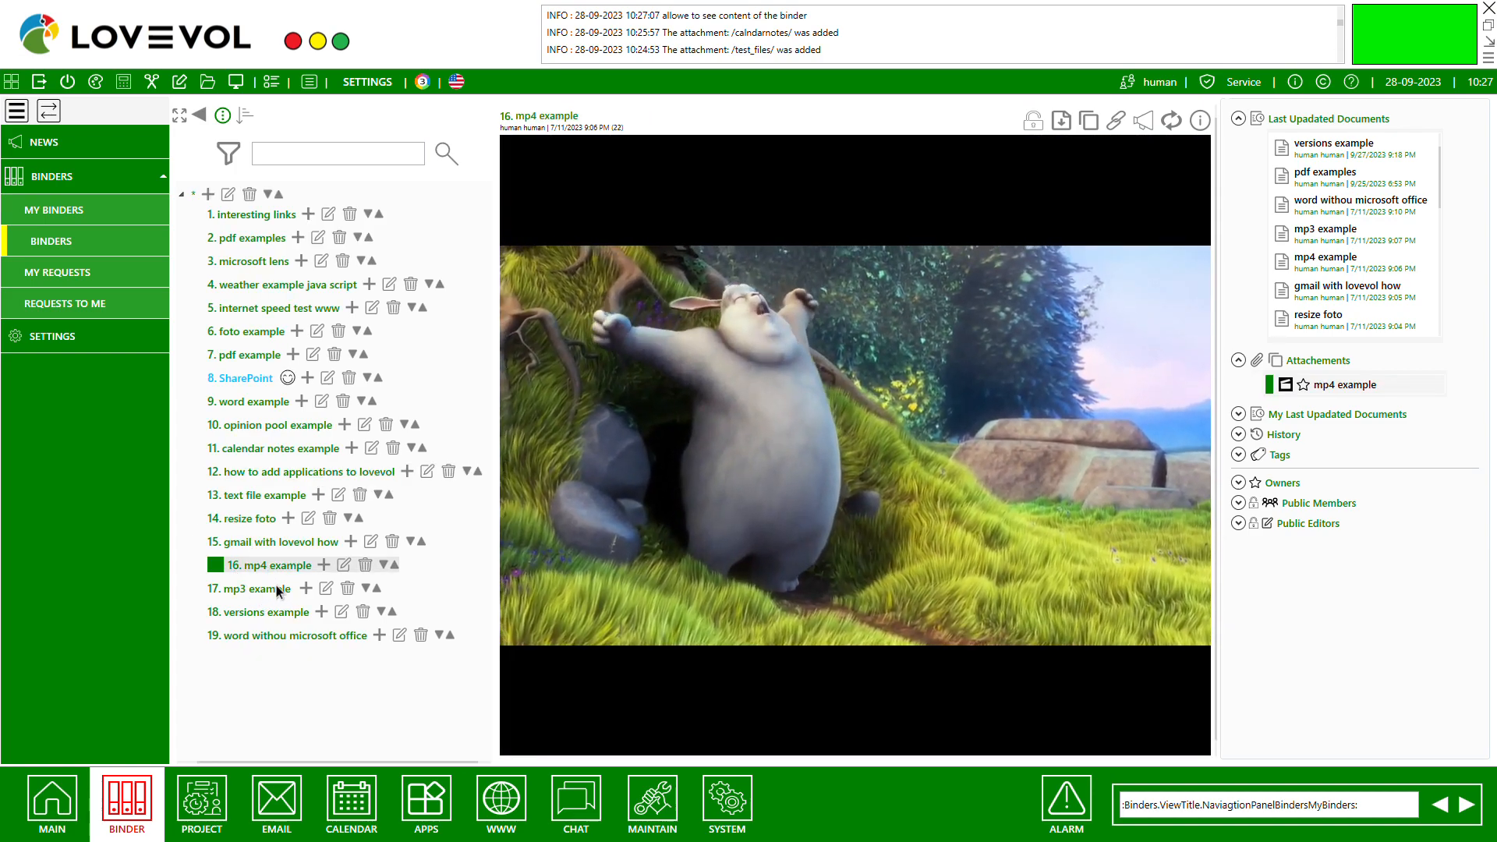
click(265, 592)
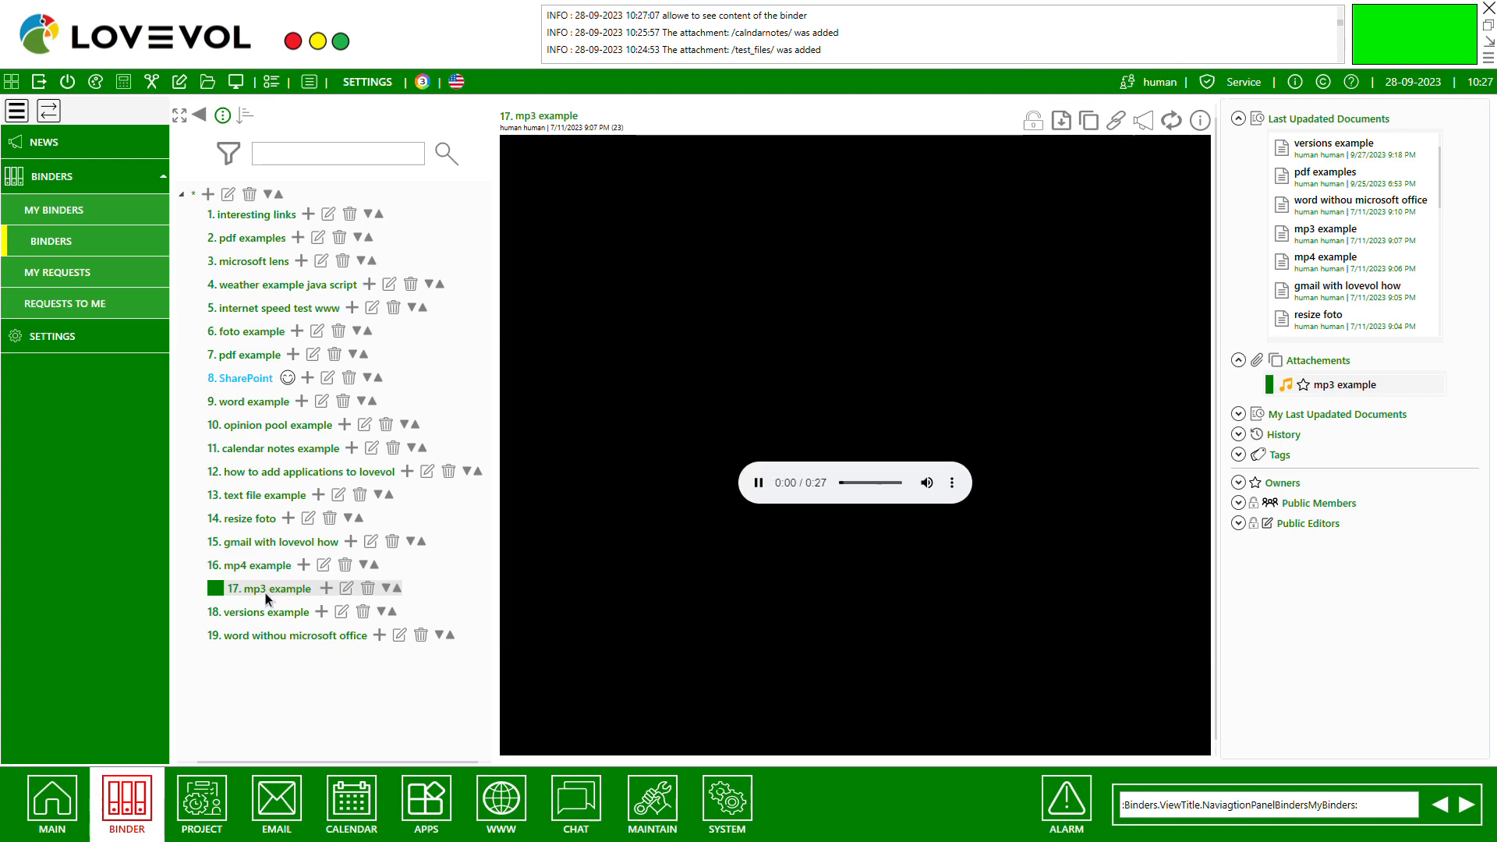
click(259, 611)
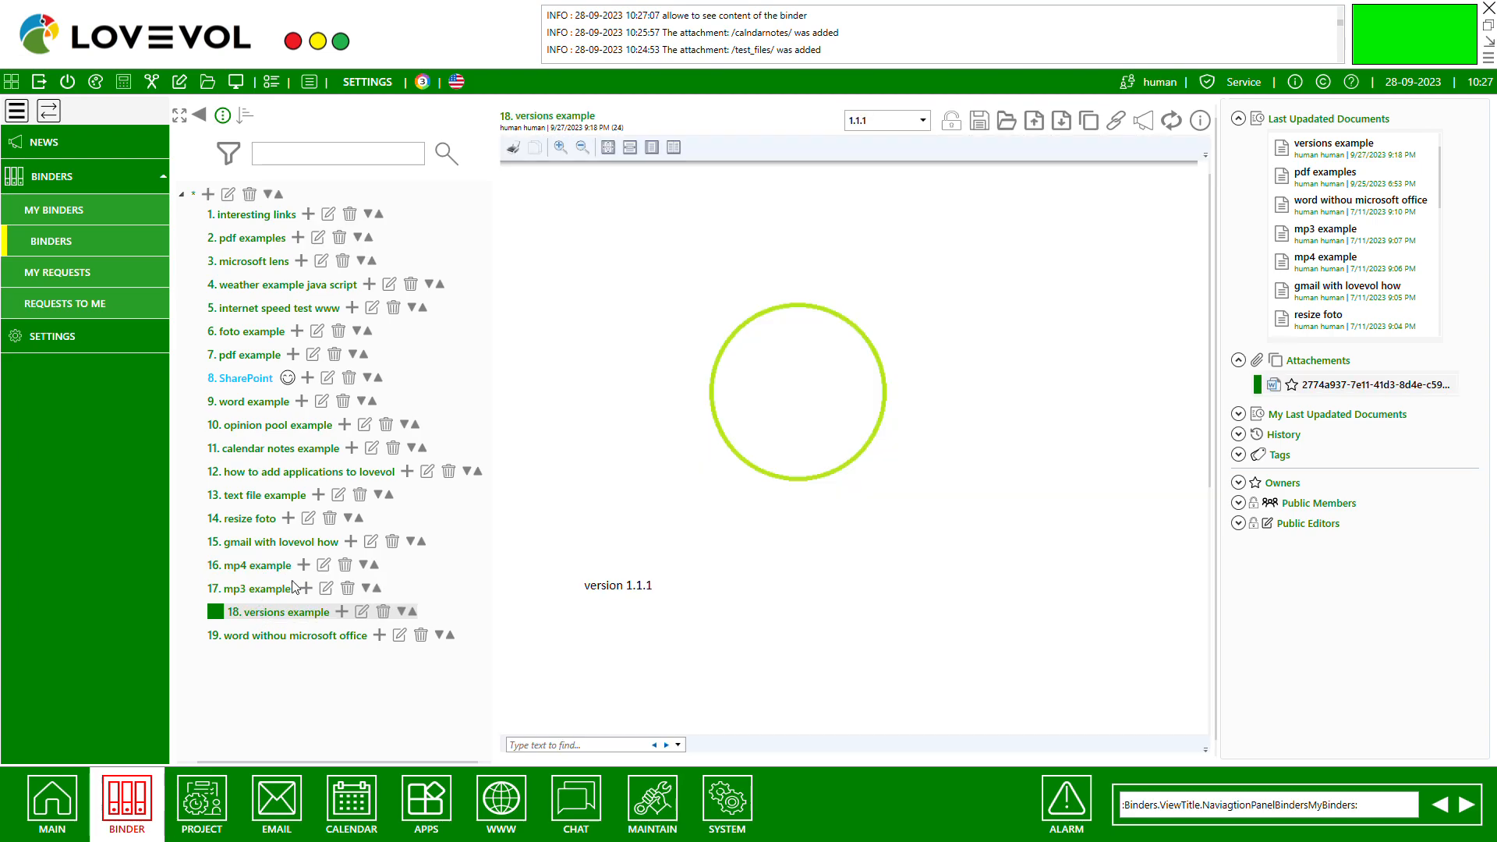
click(258, 542)
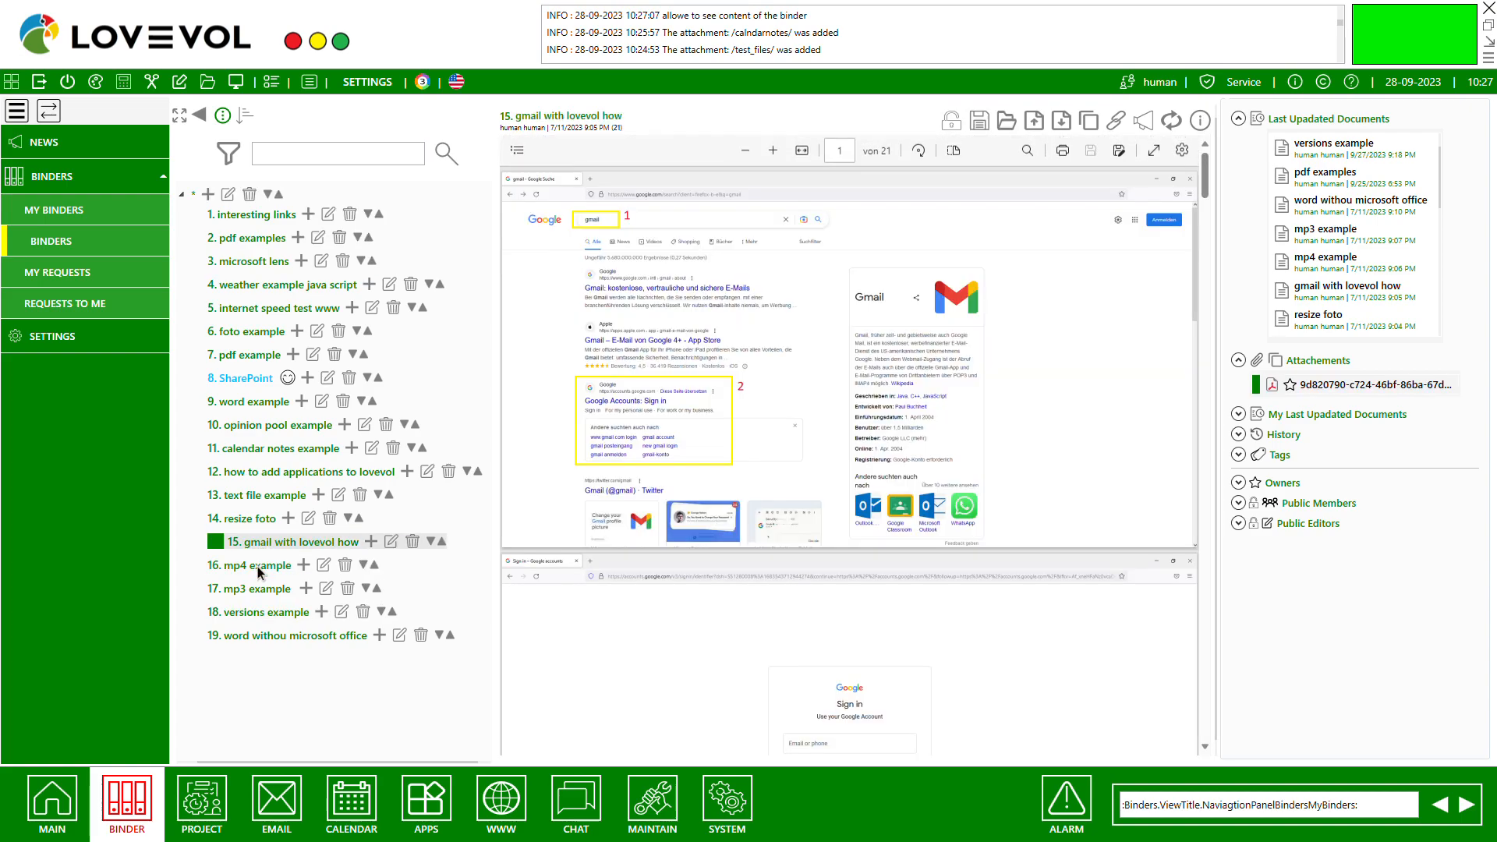
Step: Display the versions example entry's document versions, including 0.1.1, return to 1.1.1, and open the entry for editing
click(252, 610)
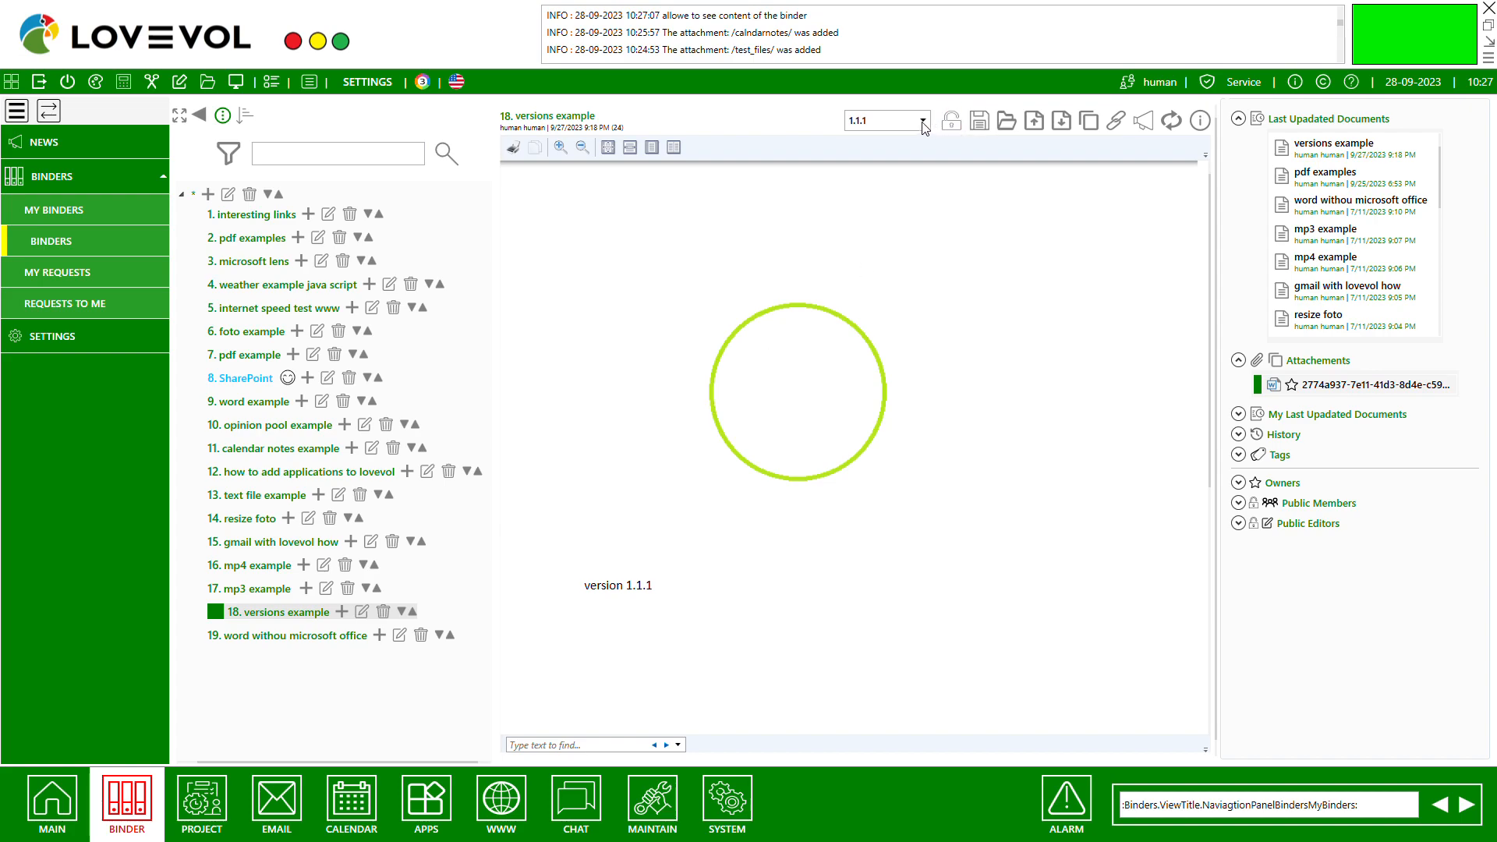
click(871, 188)
click(882, 122)
click(888, 170)
click(881, 122)
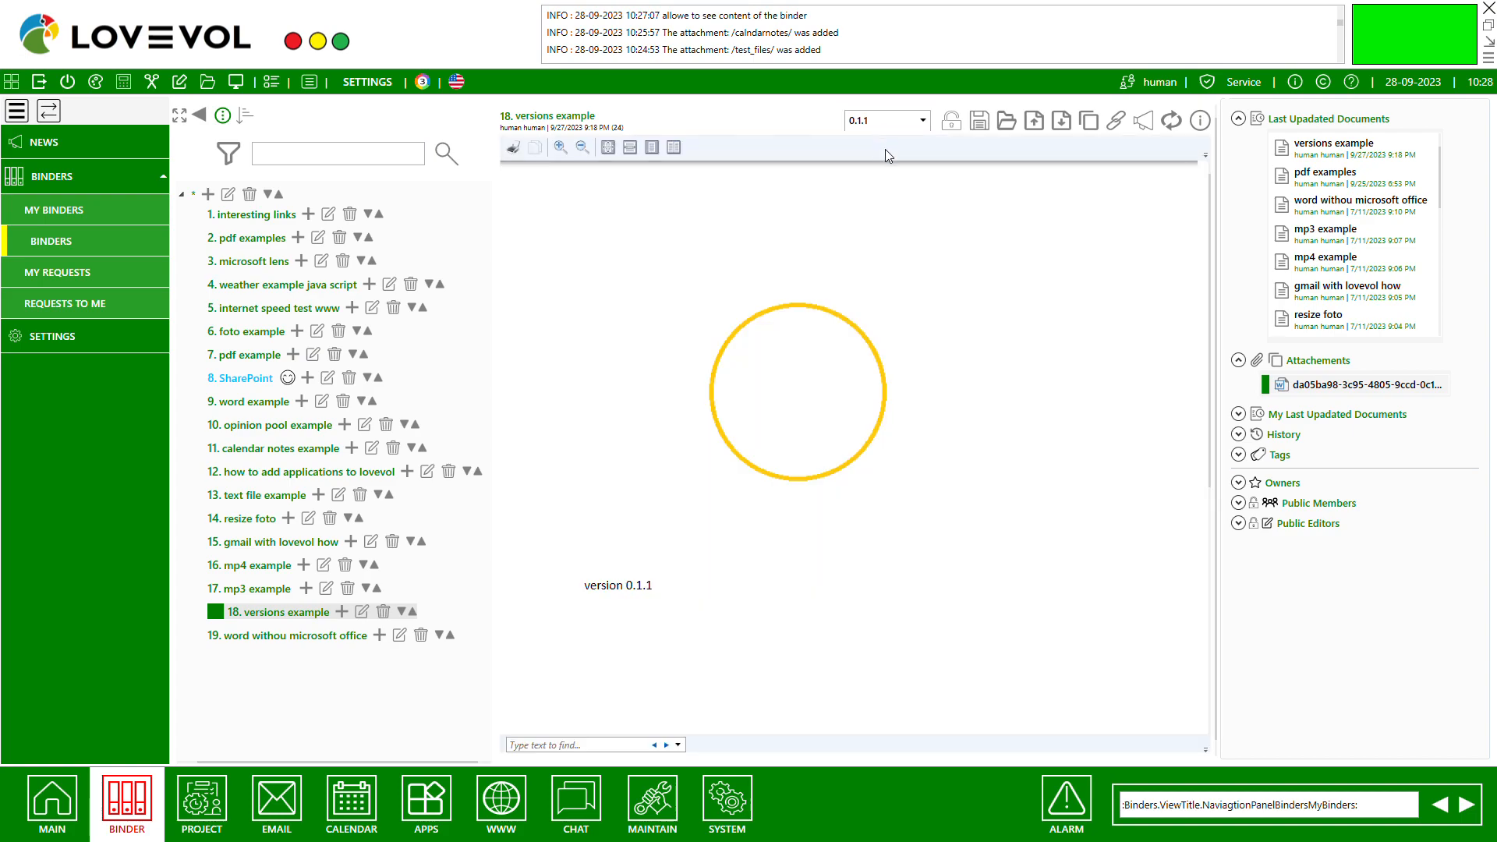
click(886, 156)
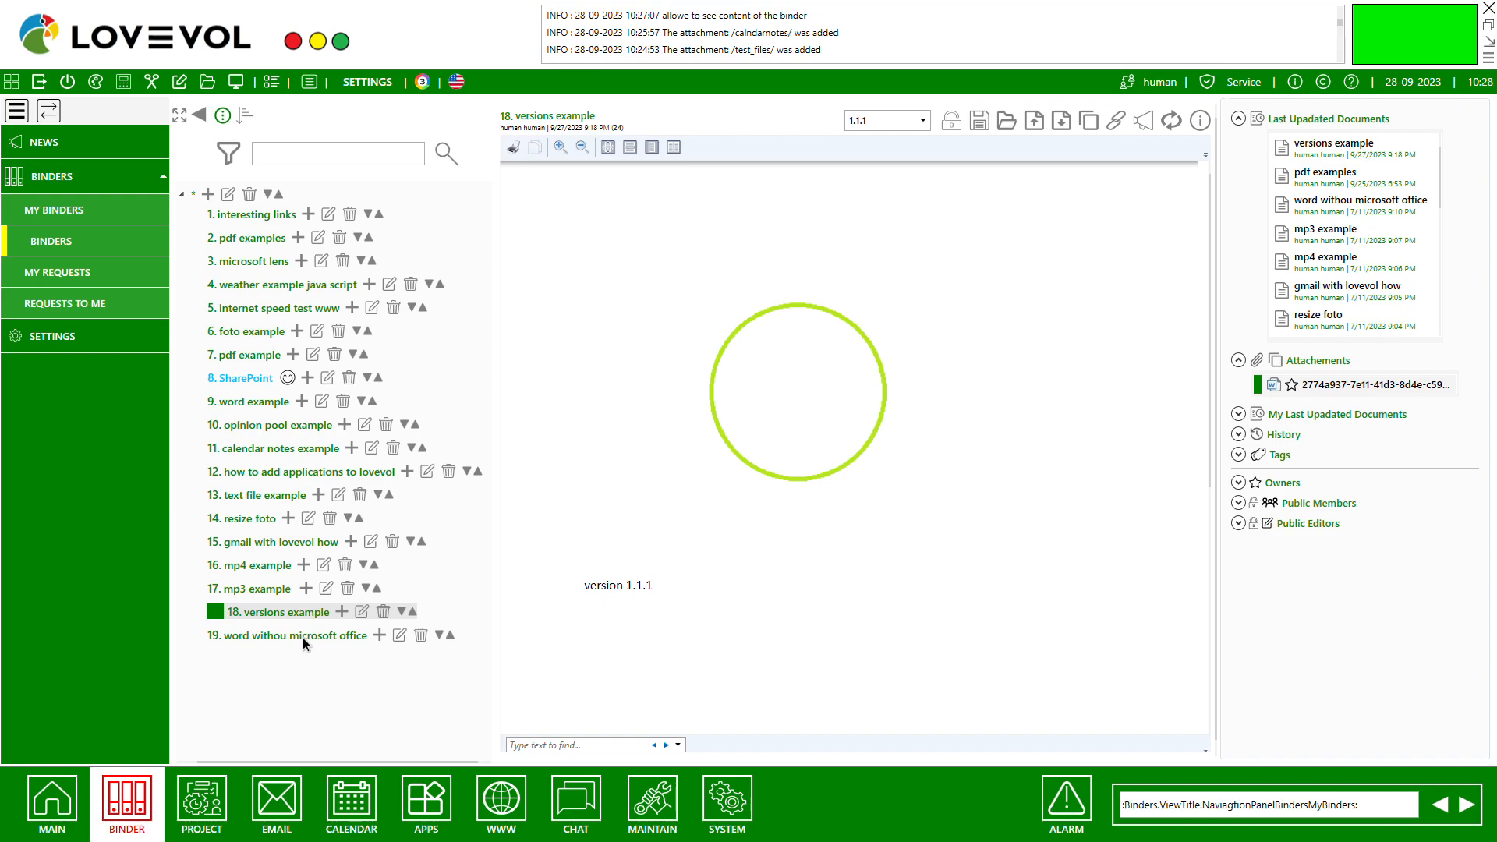
click(361, 612)
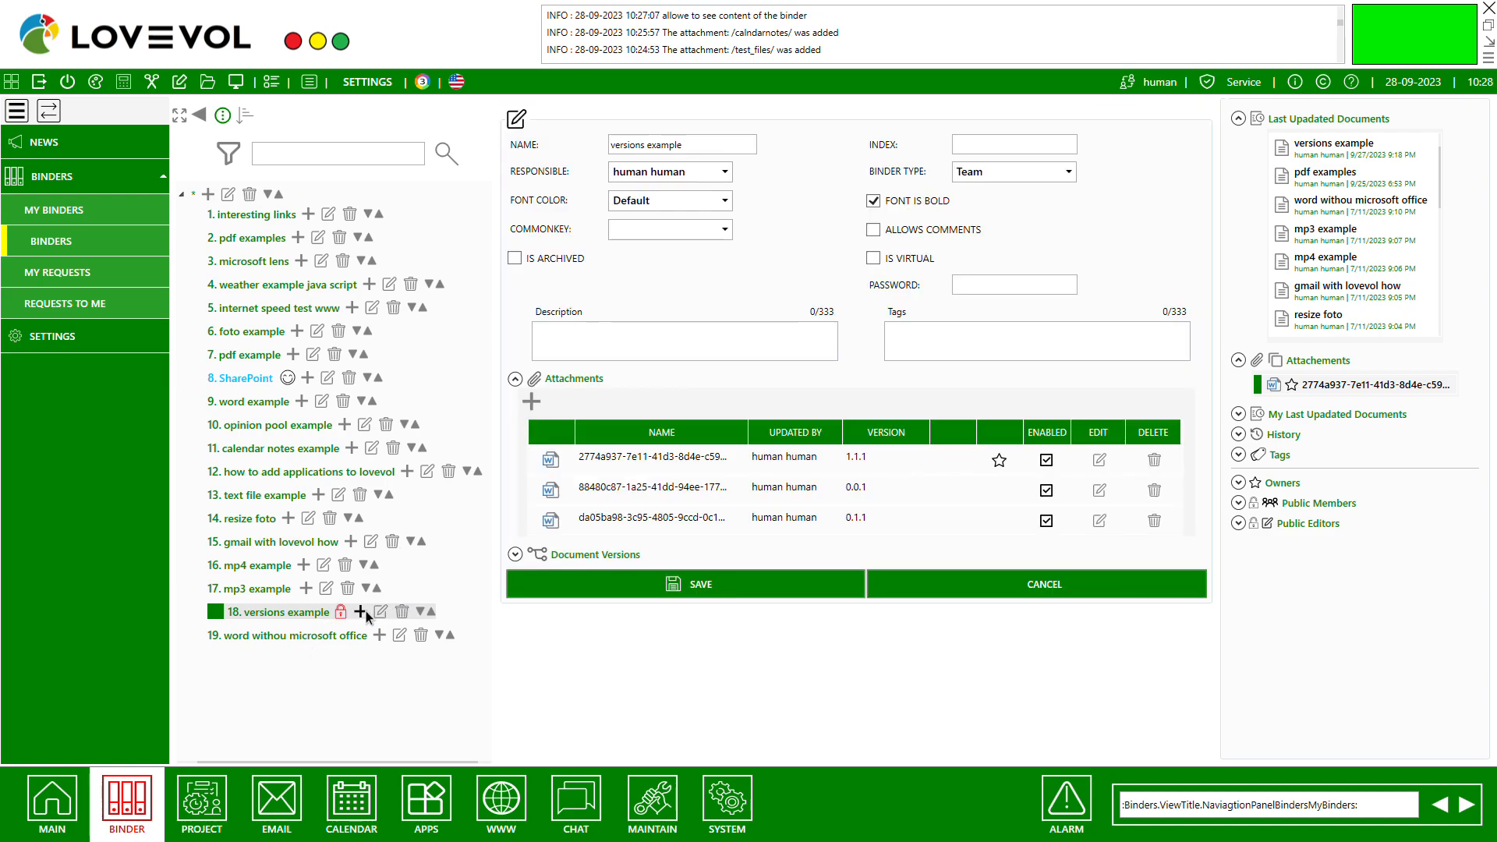
Step: Display the versions example entry's document versions, look at the form for adding a new version and cancel it
click(515, 555)
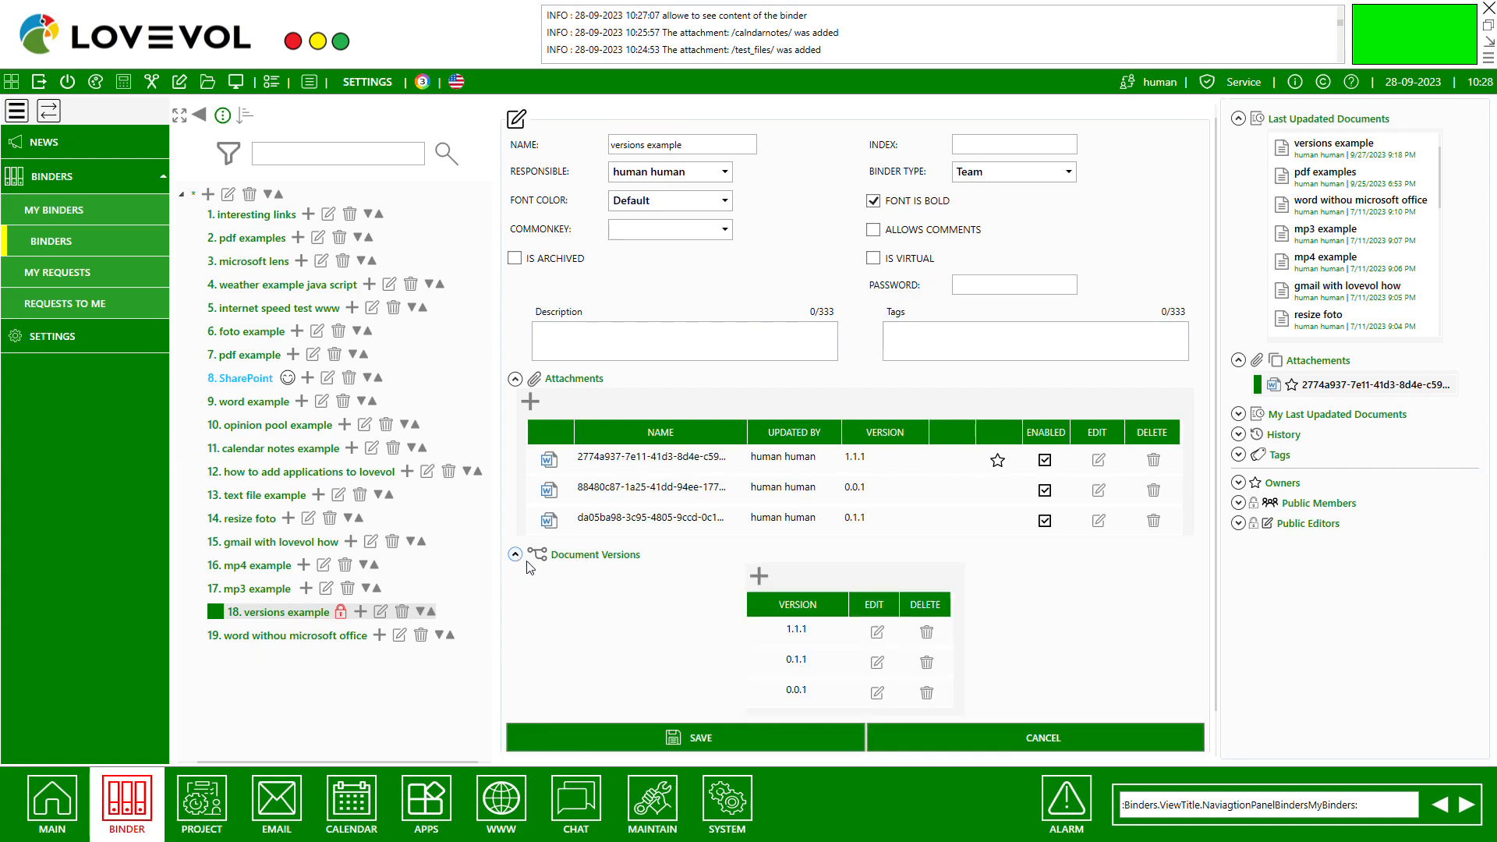
click(759, 578)
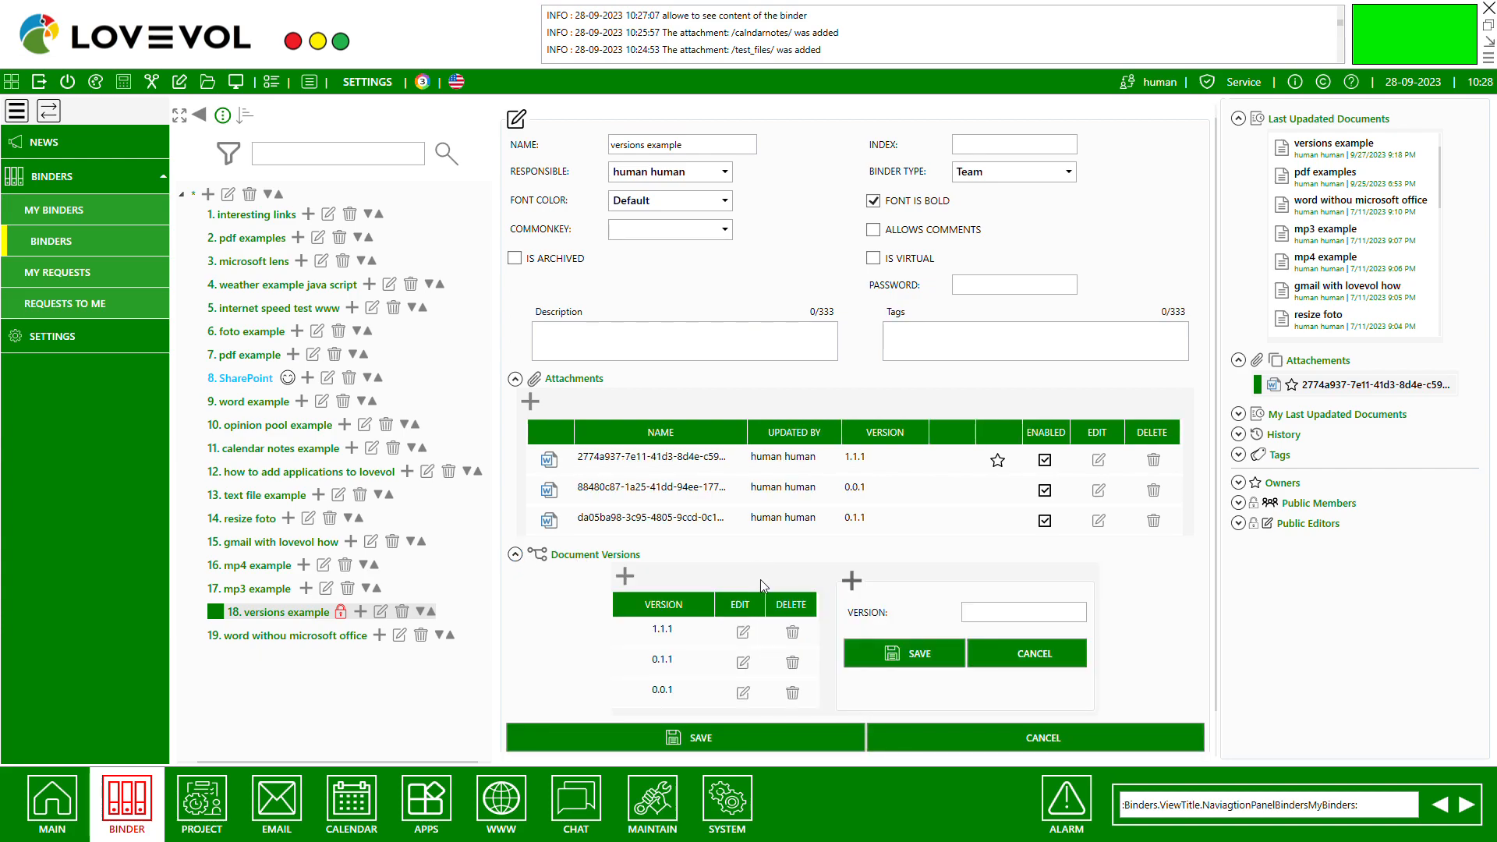
click(1003, 664)
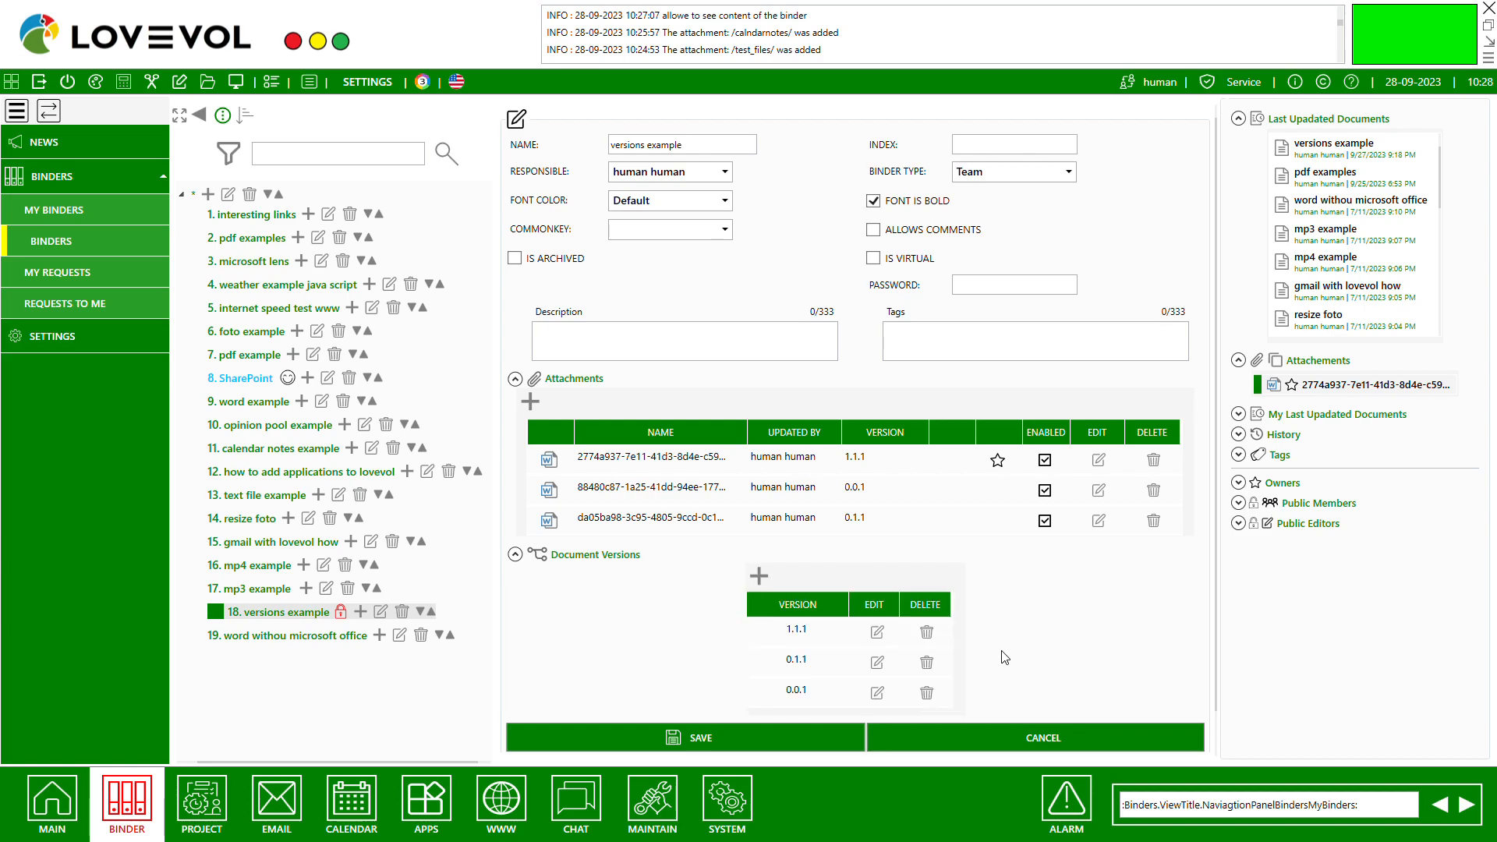
Step: Inspect the new attachment form and the version 1.1.1 Word attachment's settings, and save the versions example entry
click(531, 403)
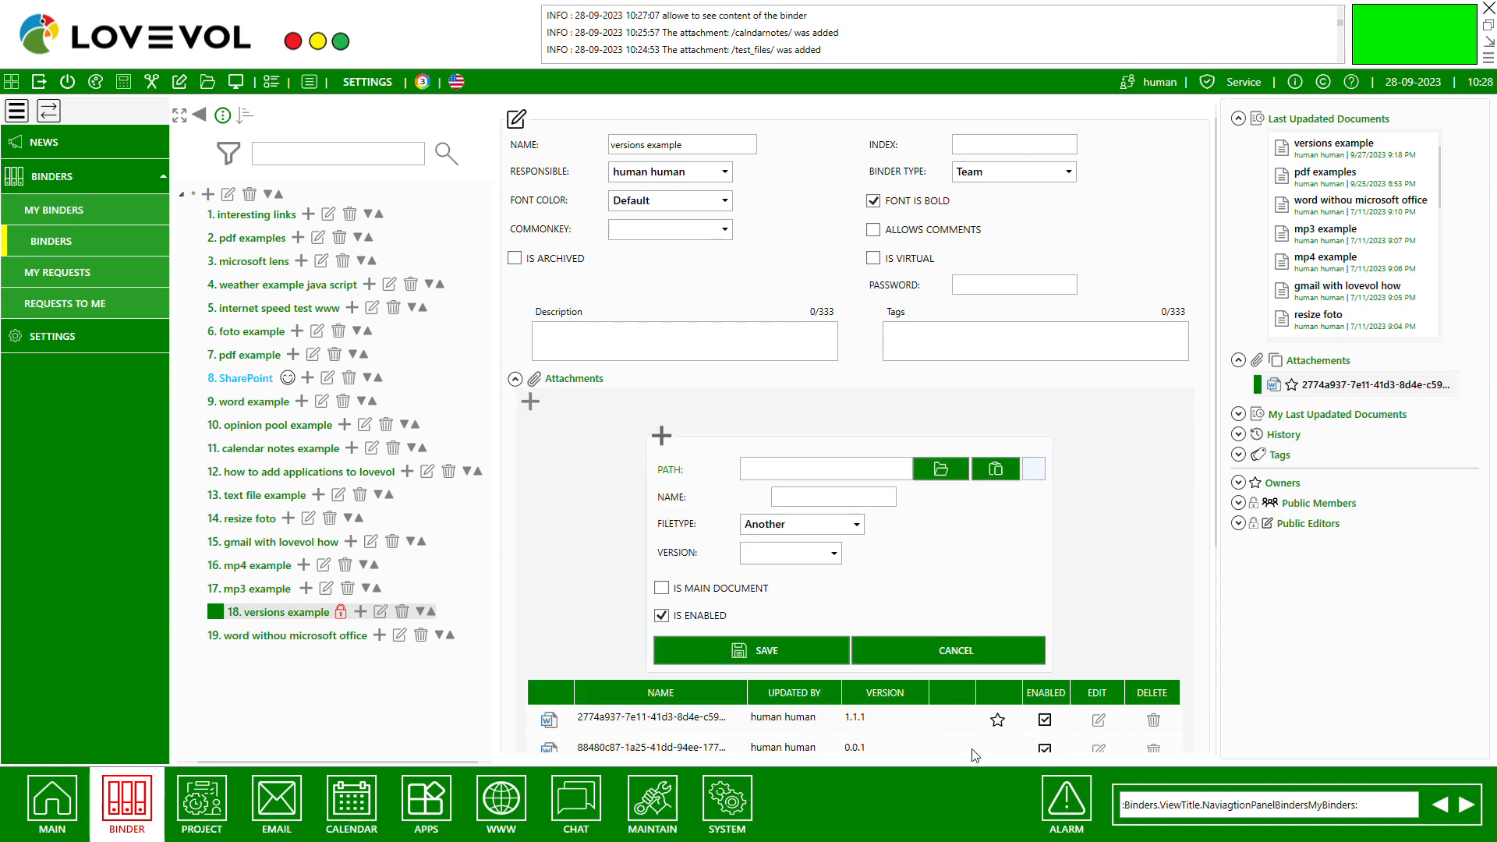
click(1099, 720)
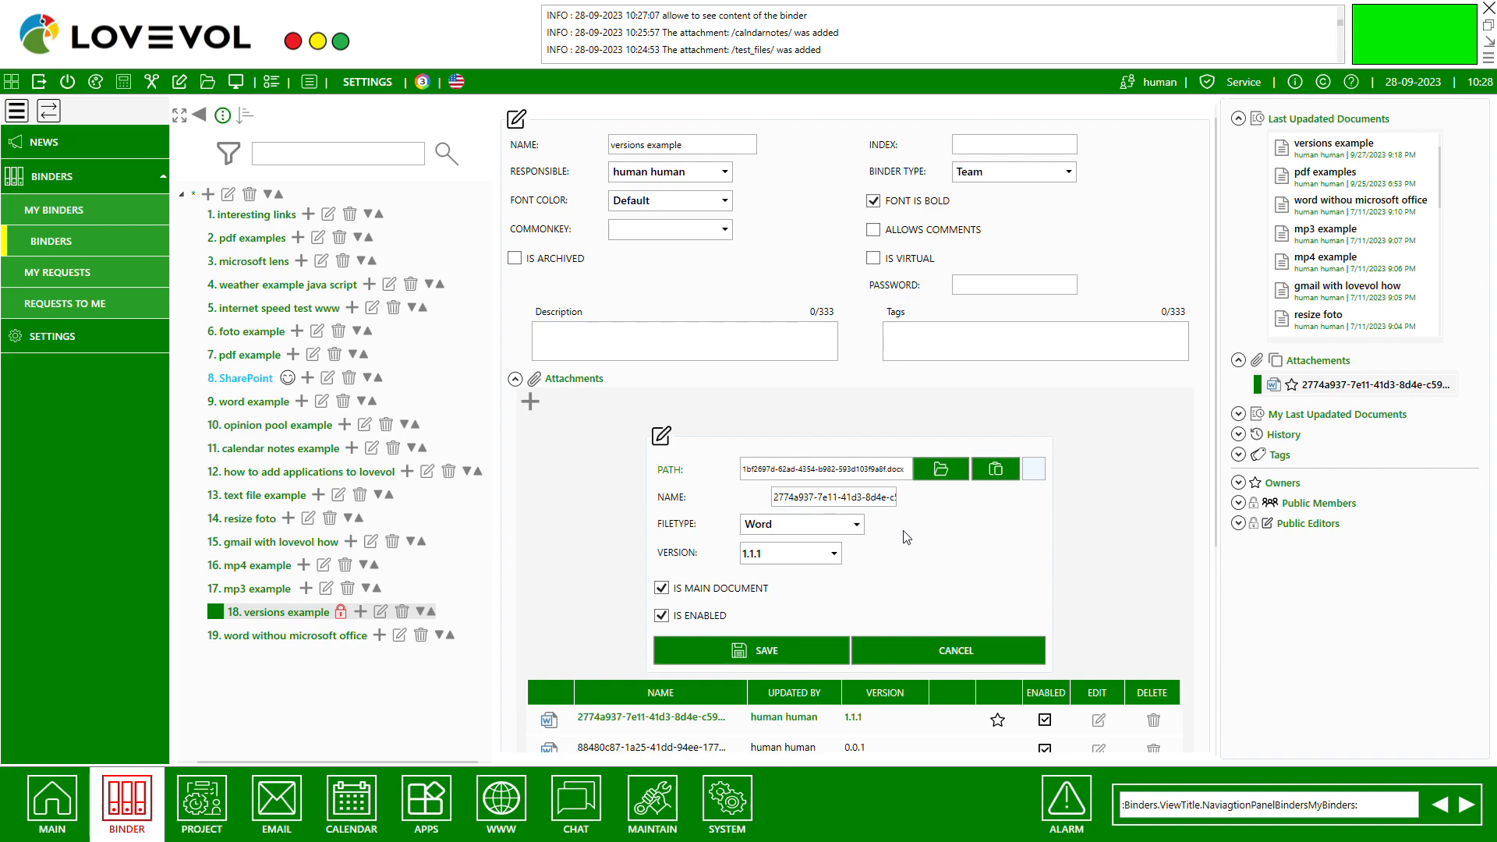
scroll(615, 533, down, 2)
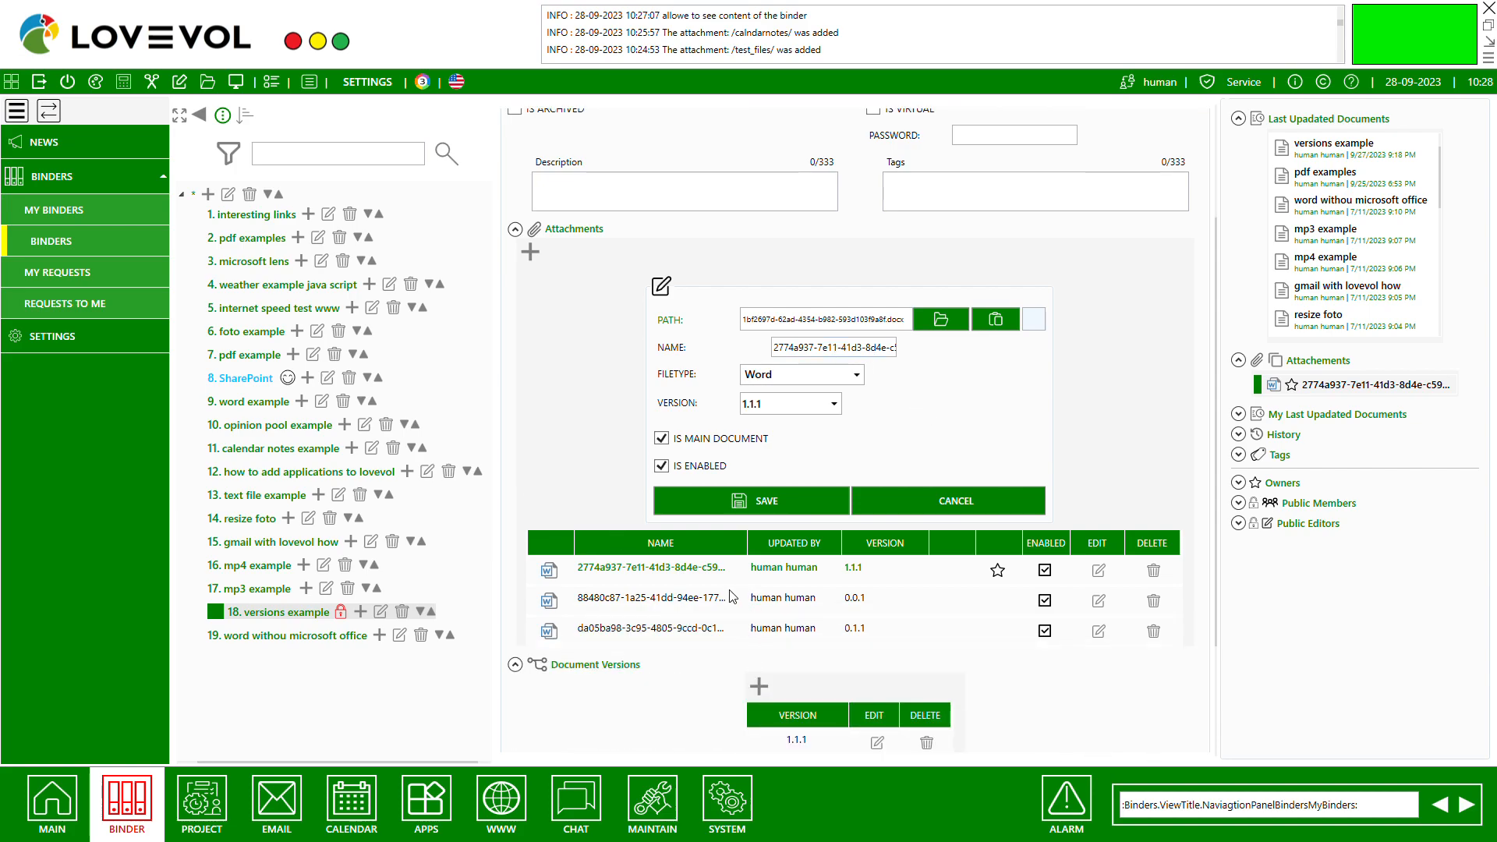
click(515, 665)
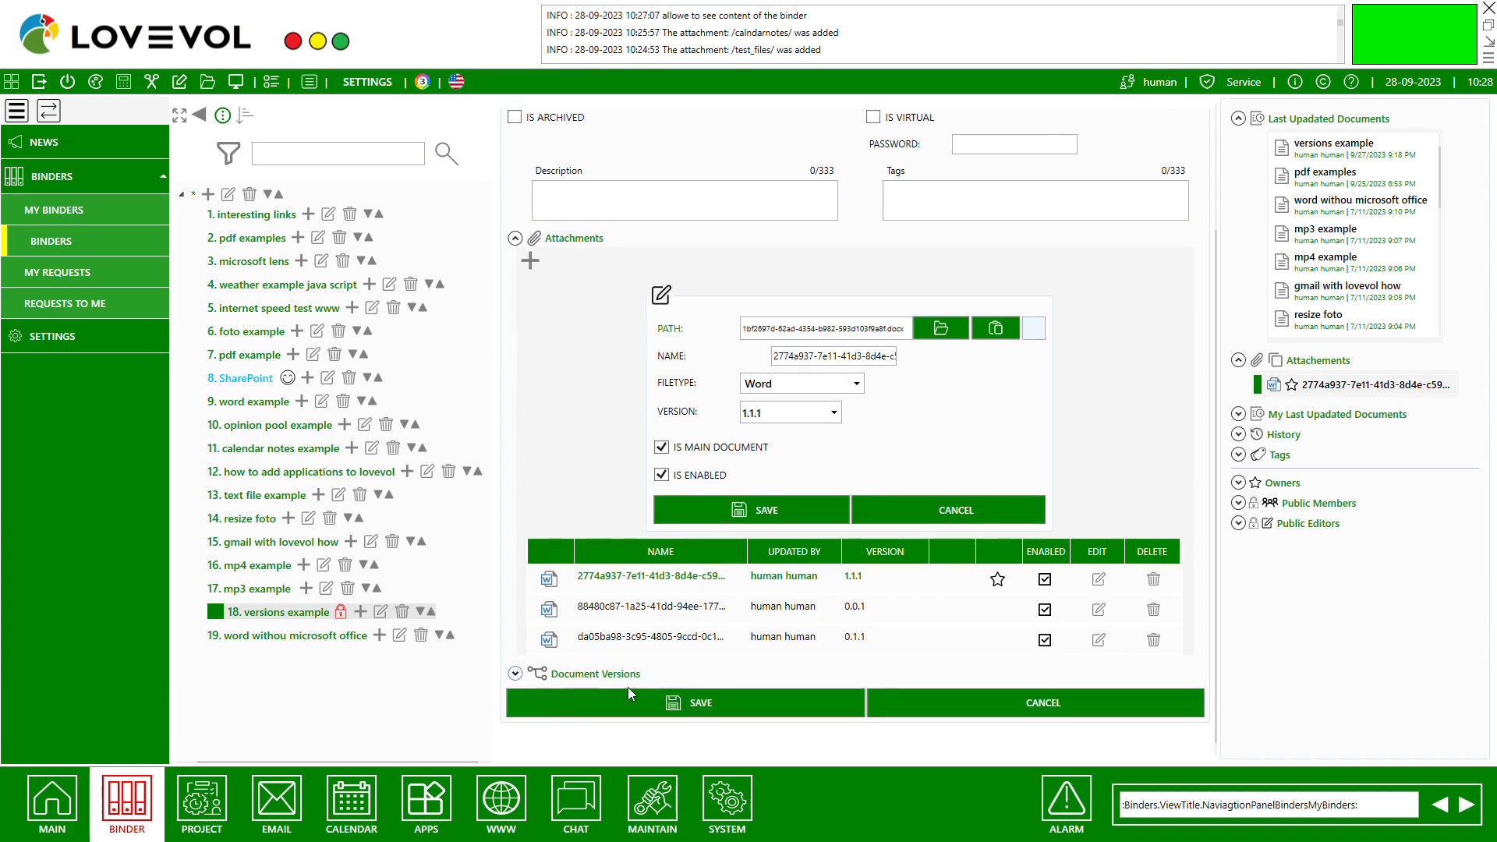
click(705, 710)
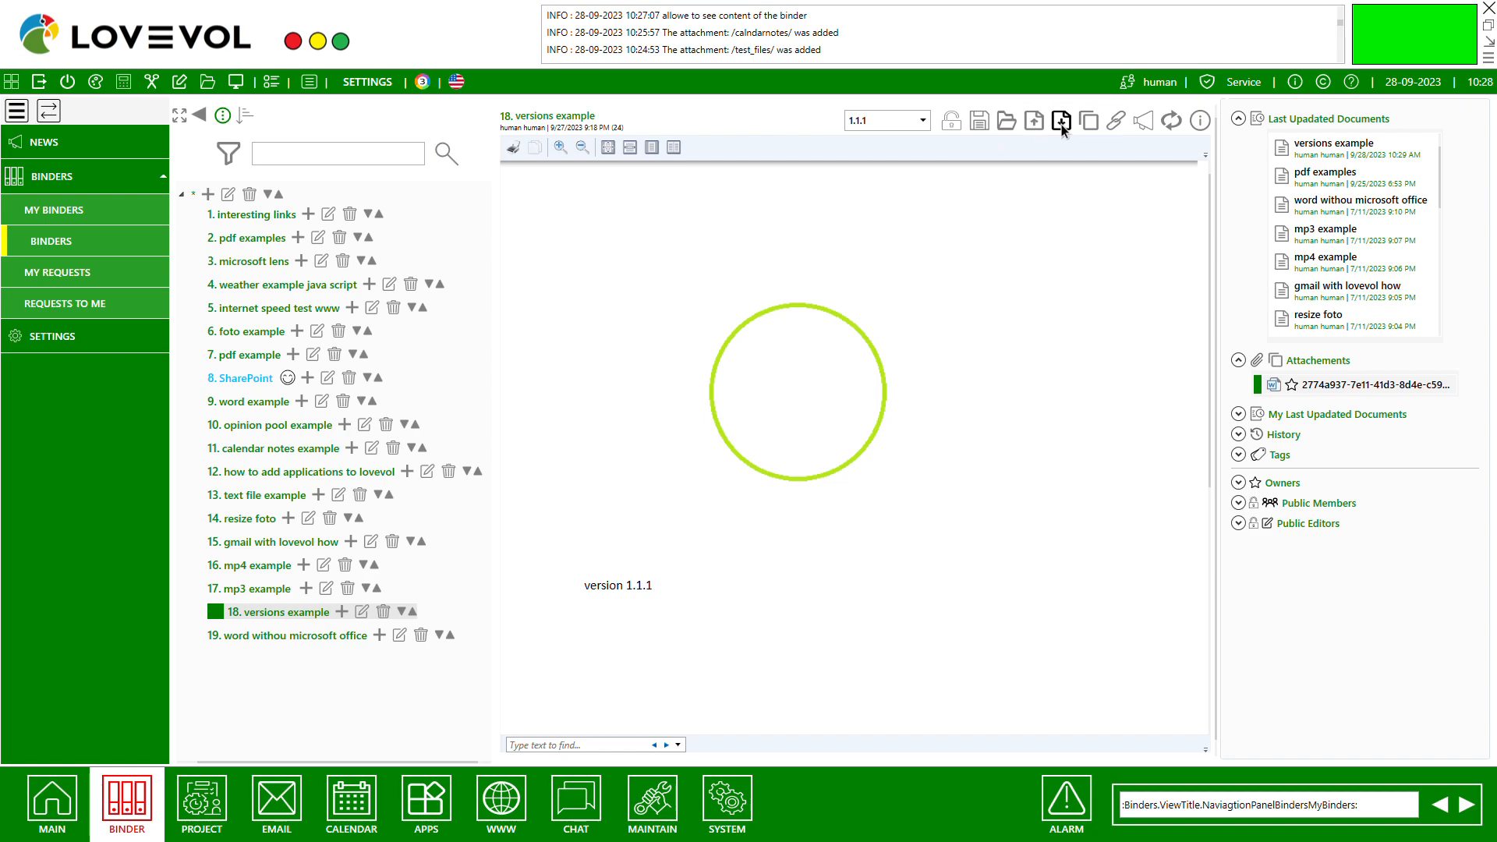
Step: Download the foto example entry's photo for external editing and upload the rotated version back to the entry
click(252, 335)
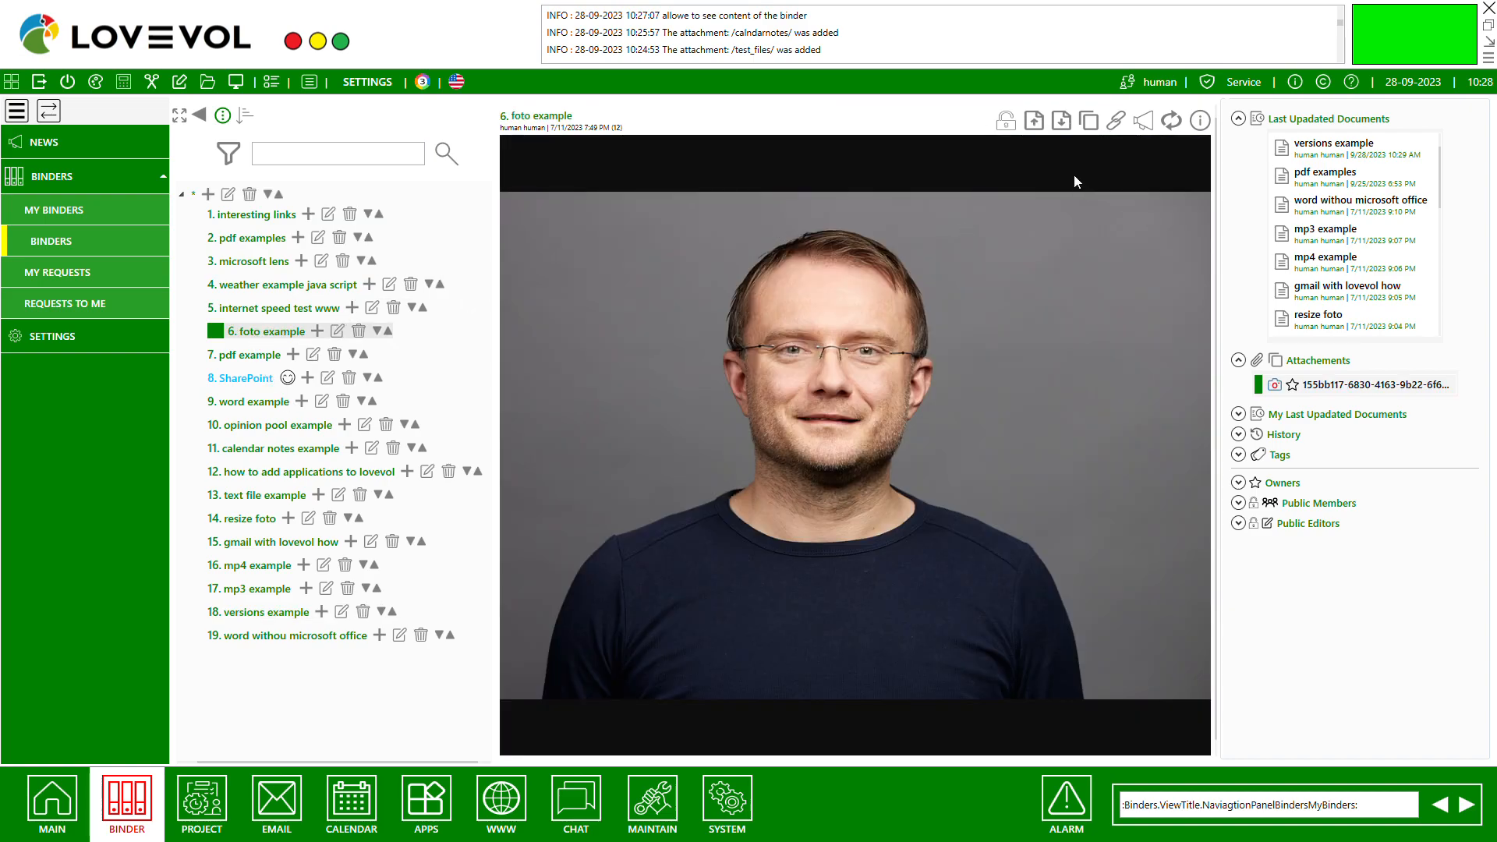
click(1063, 122)
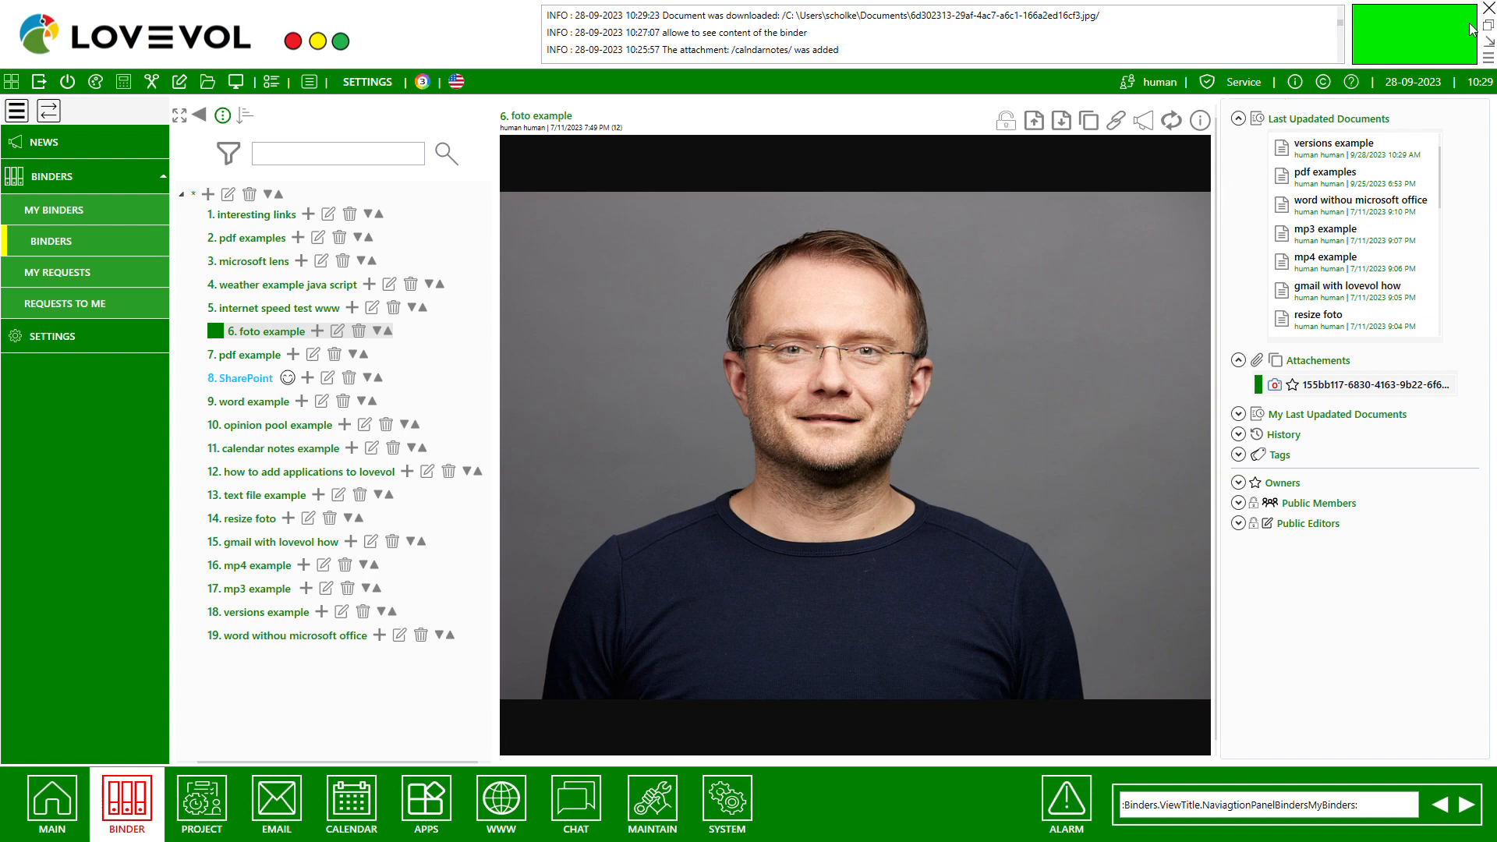
click(1036, 122)
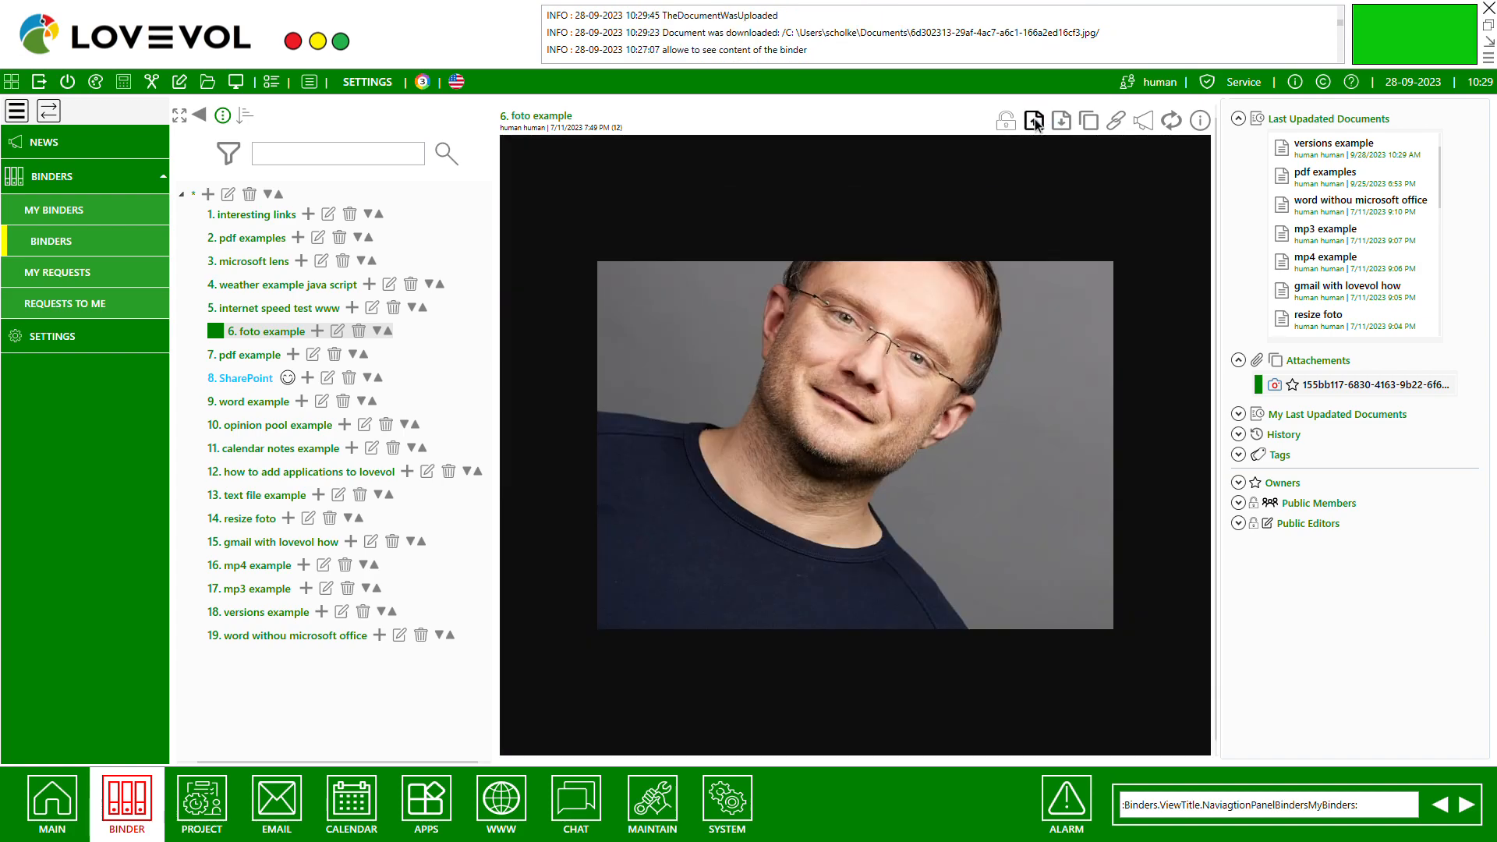